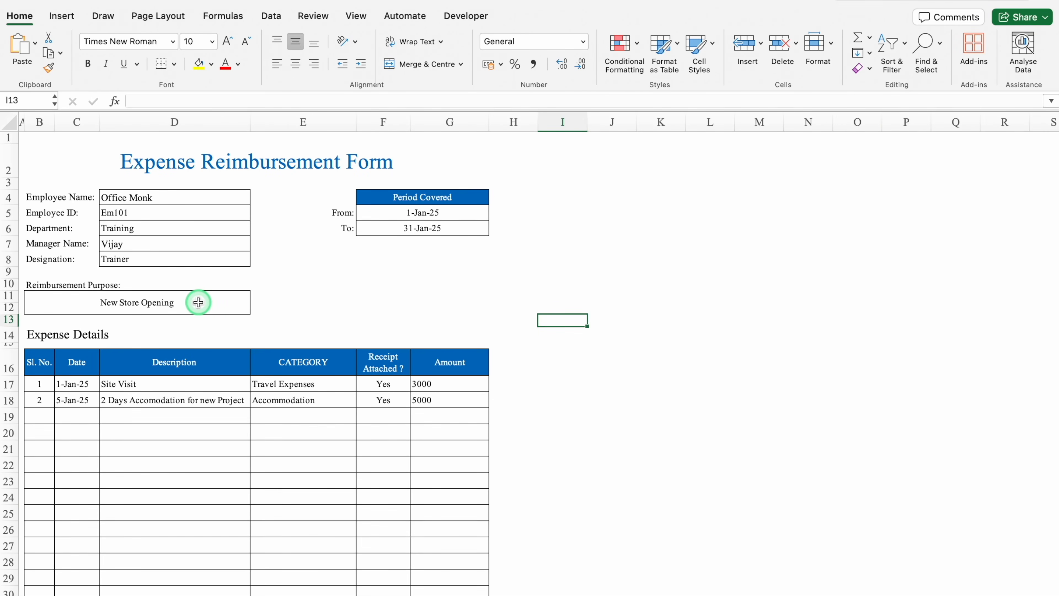
- Look through the finished expense reimbursement form, from the reimbursement purpose through the expense details to the totals and signature lines
click(198, 302)
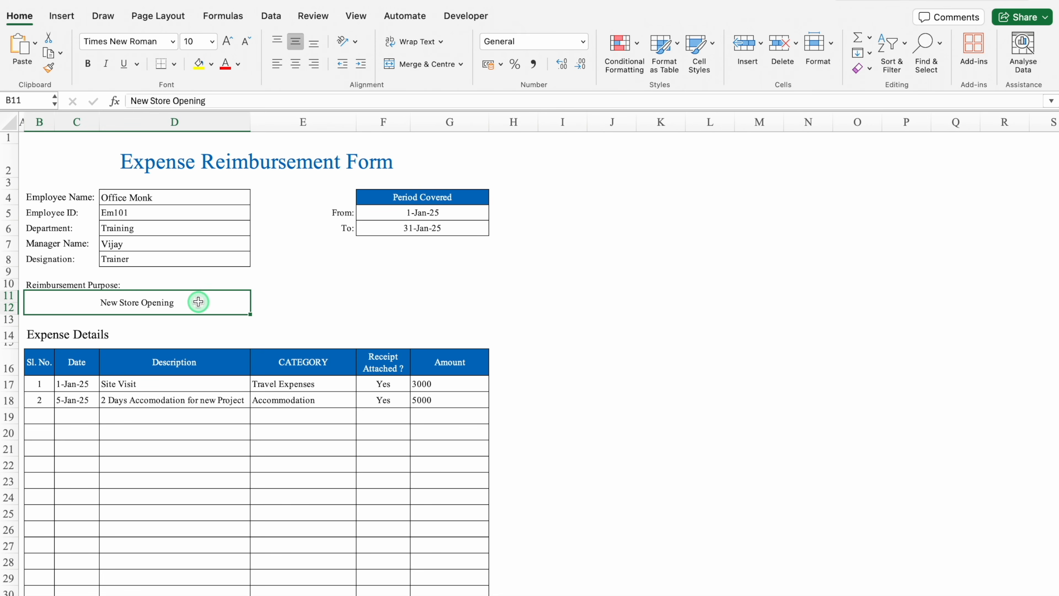
click(291, 298)
key(Down)
key(Down)
key(Down)
key(Down)
key(Down)
key(Down)
key(Down)
key(Down)
key(Down)
key(Down)
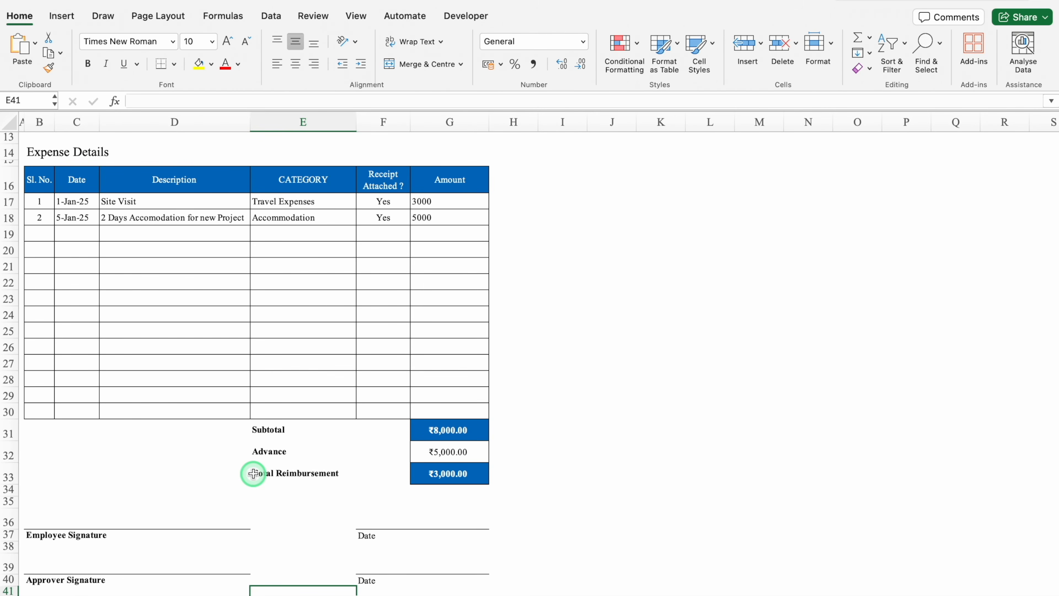
click(77, 595)
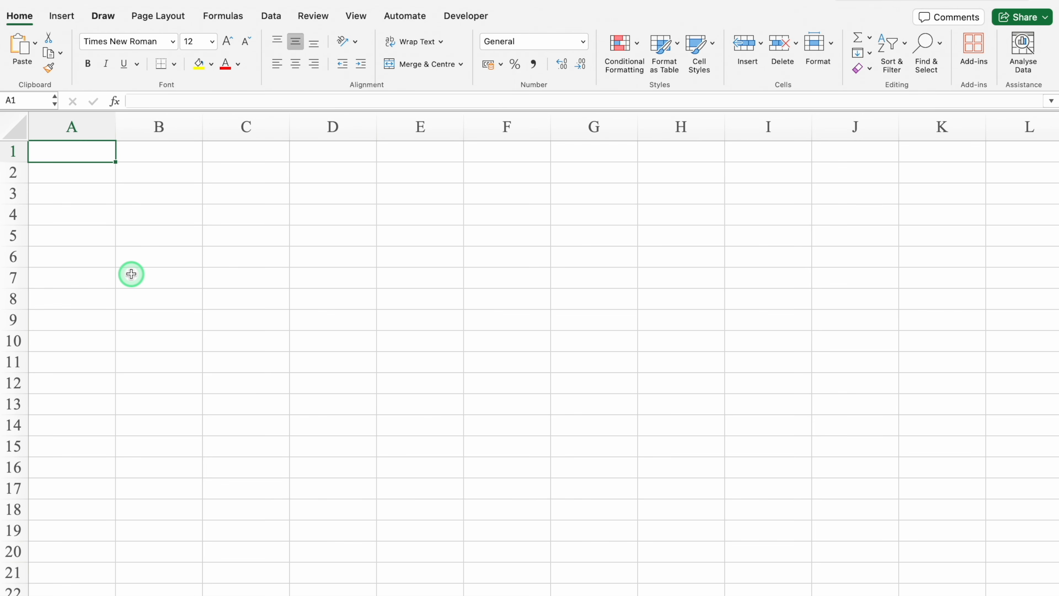
- Narrow column A, widen column B and enter the heading Categories in cell B2
drag(115, 126, 46, 134)
click(85, 178)
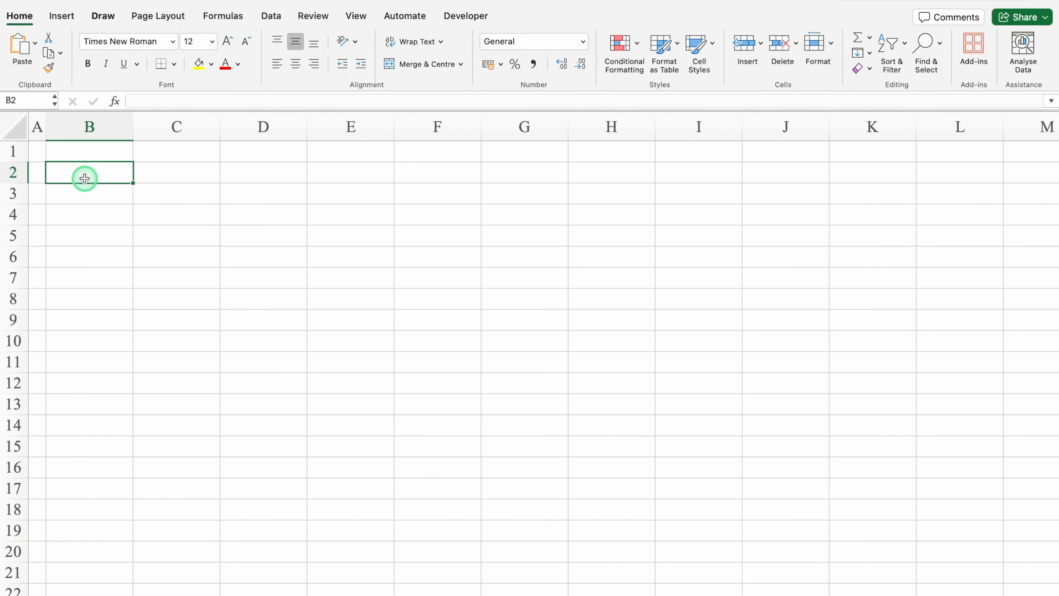
drag(133, 123, 211, 122)
text(Categories)
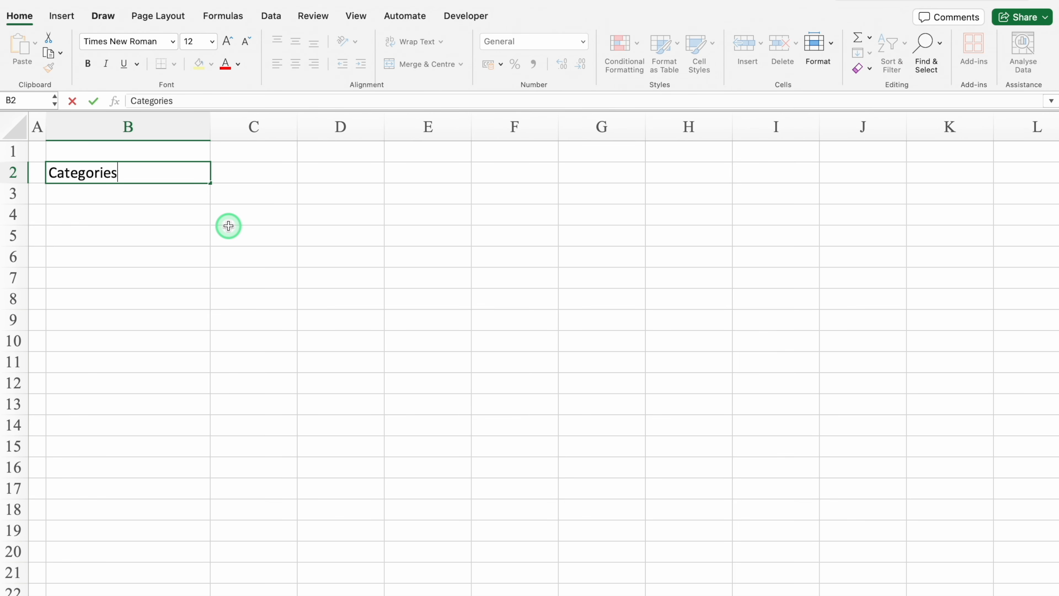
key(ctrl+Return)
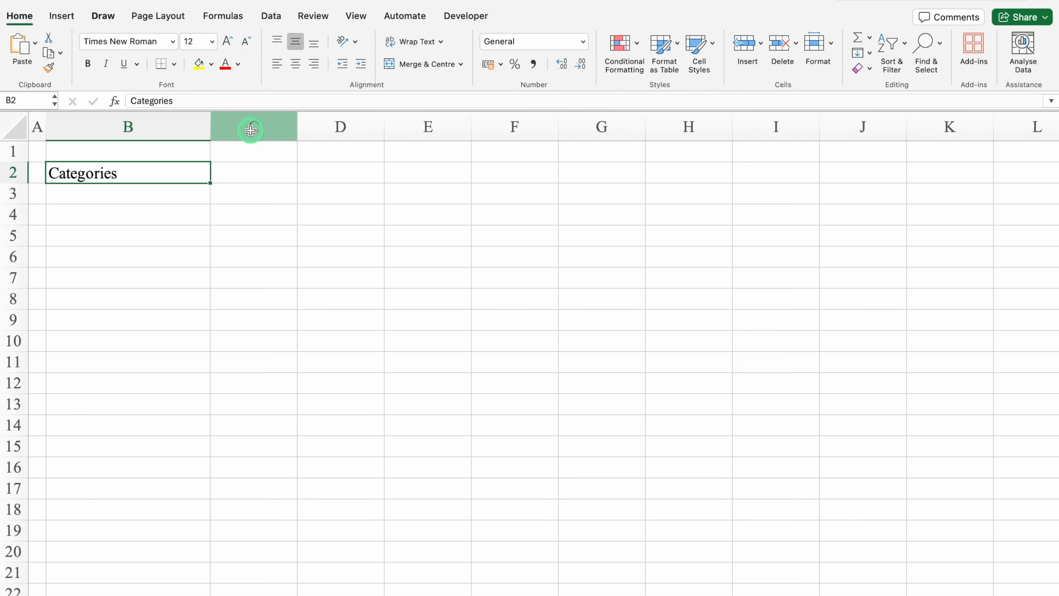
- Format the Categories heading in B2 with centred white text, a blue fill and borders
click(295, 64)
click(210, 65)
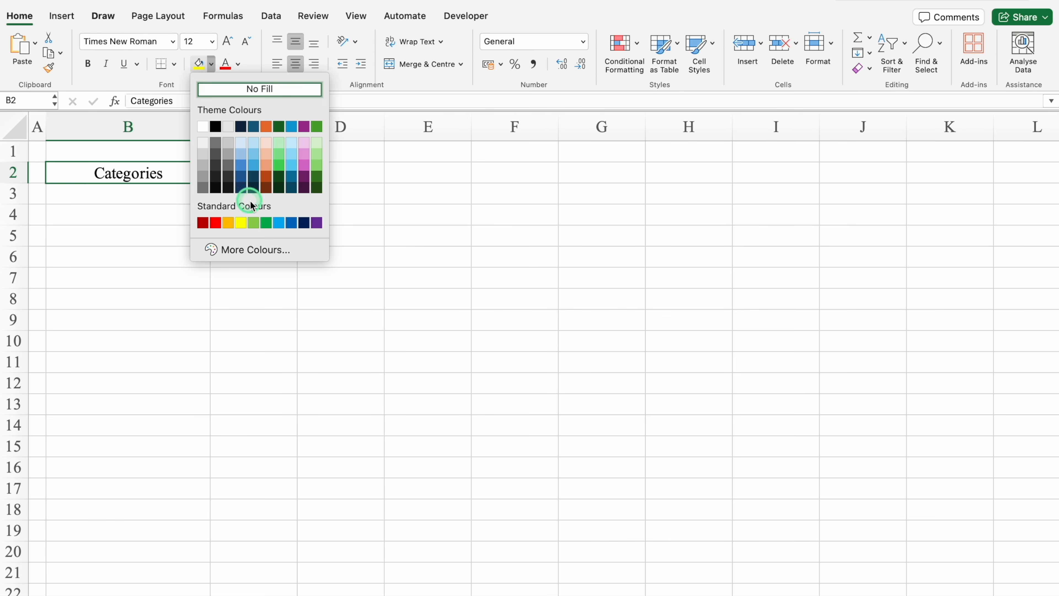
click(289, 220)
click(238, 63)
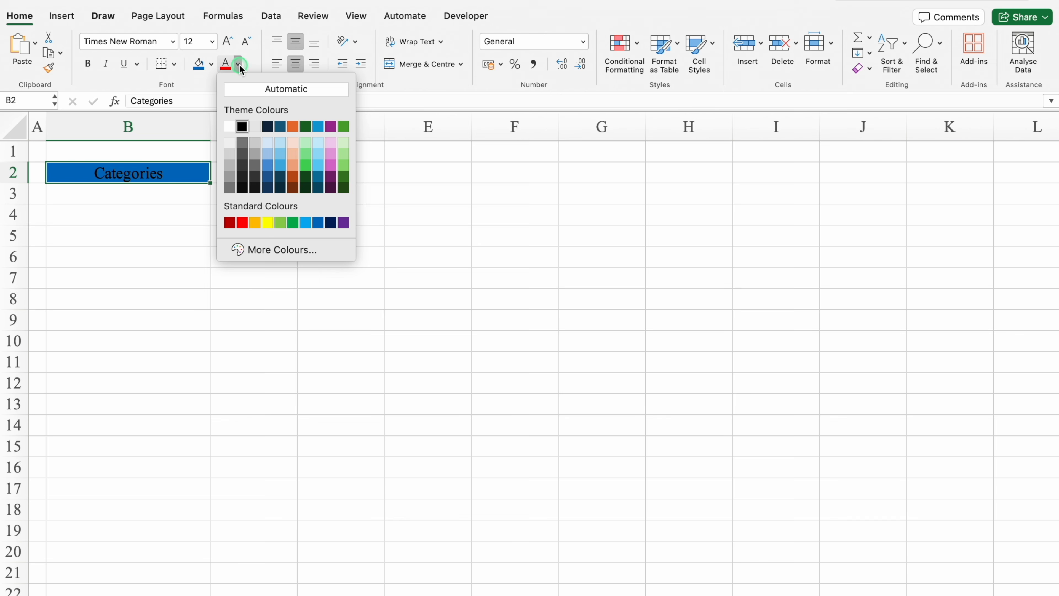
click(231, 127)
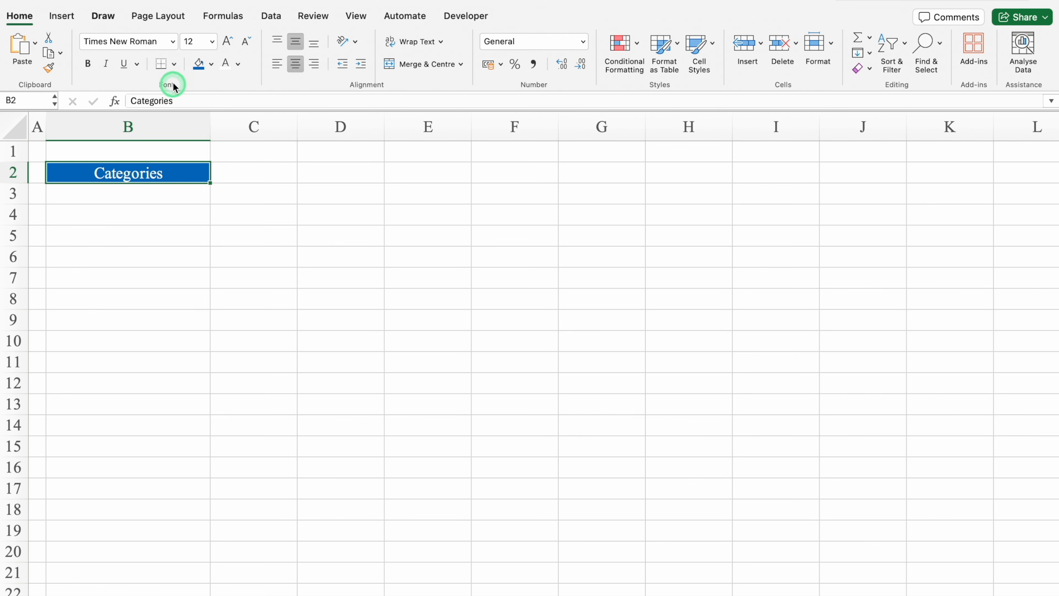
click(174, 64)
click(218, 175)
key(Return)
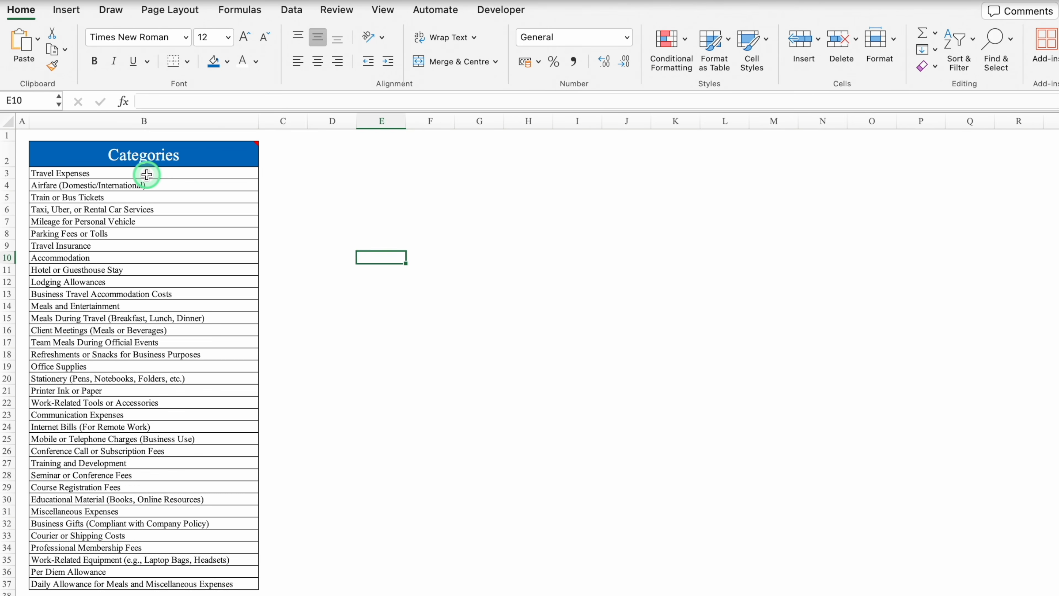
- Copy the expense category list from B3:B37 of the finished workbook under the new Categories heading and autofit column B
drag(147, 170, 166, 588)
key(super+c)
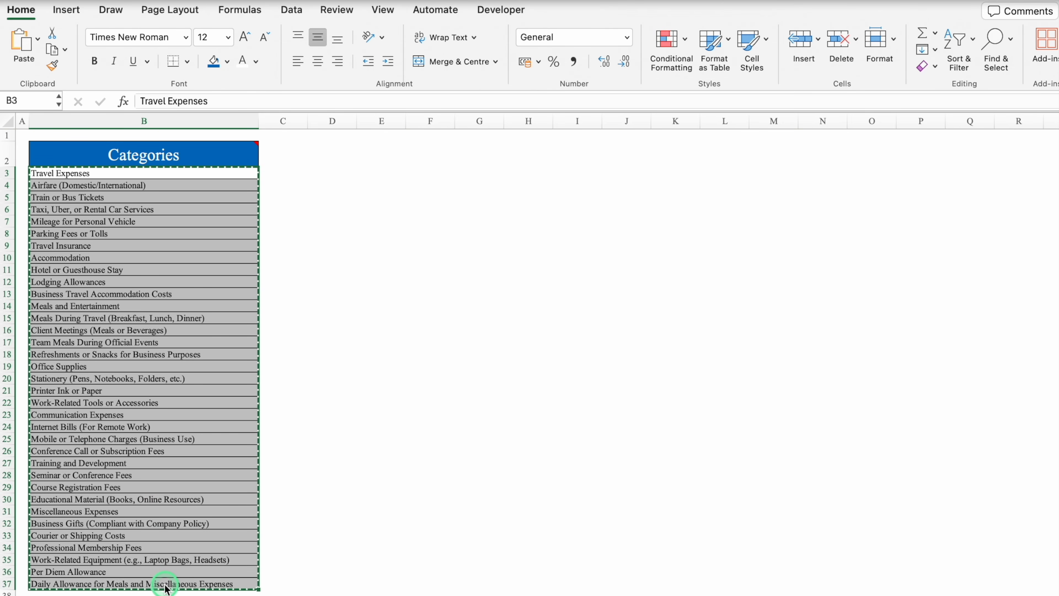
click(204, 202)
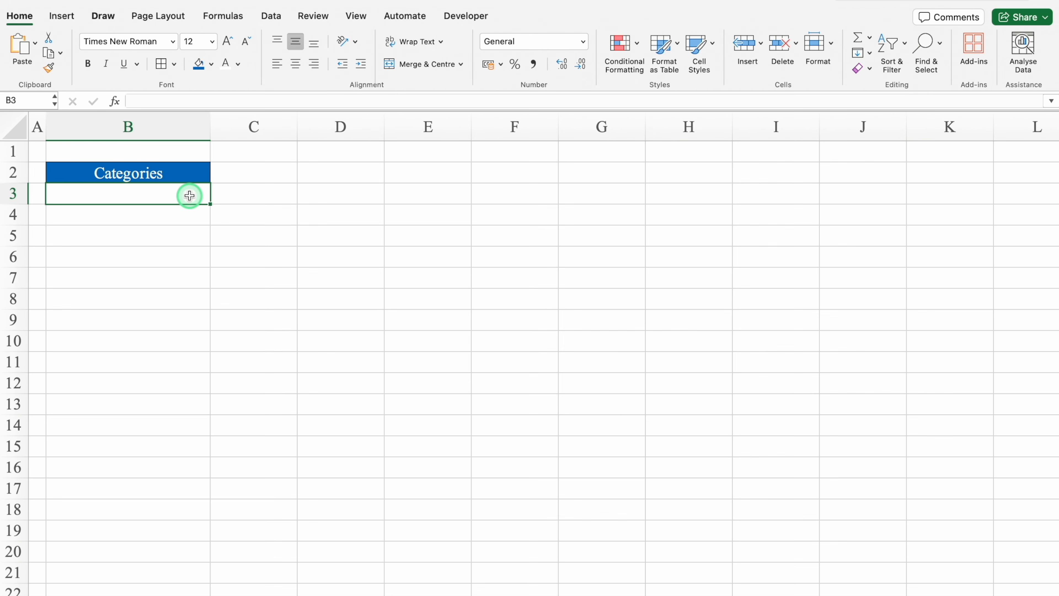
key(super+v)
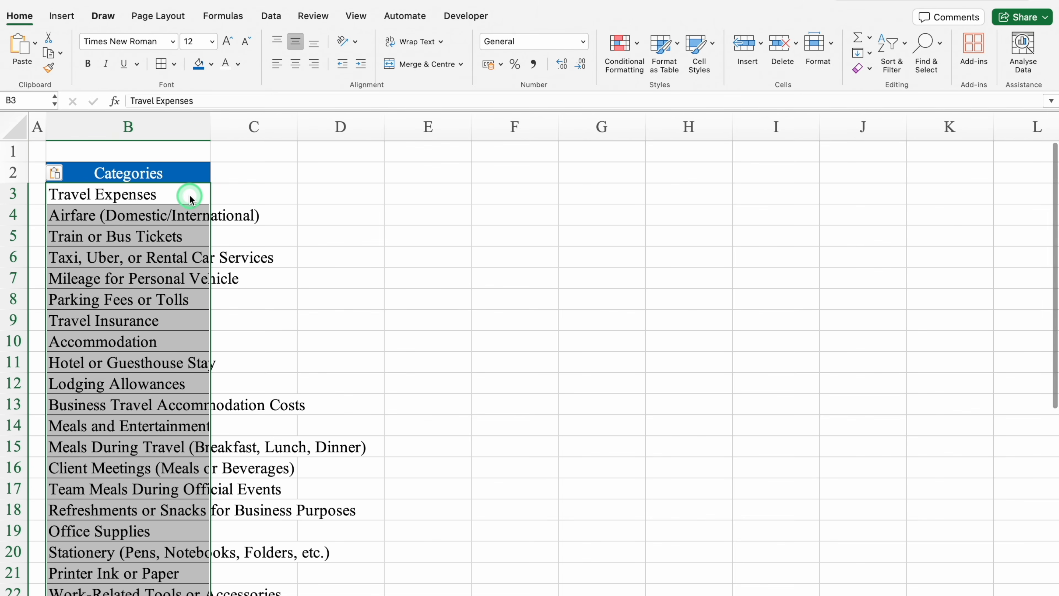
double_click(209, 119)
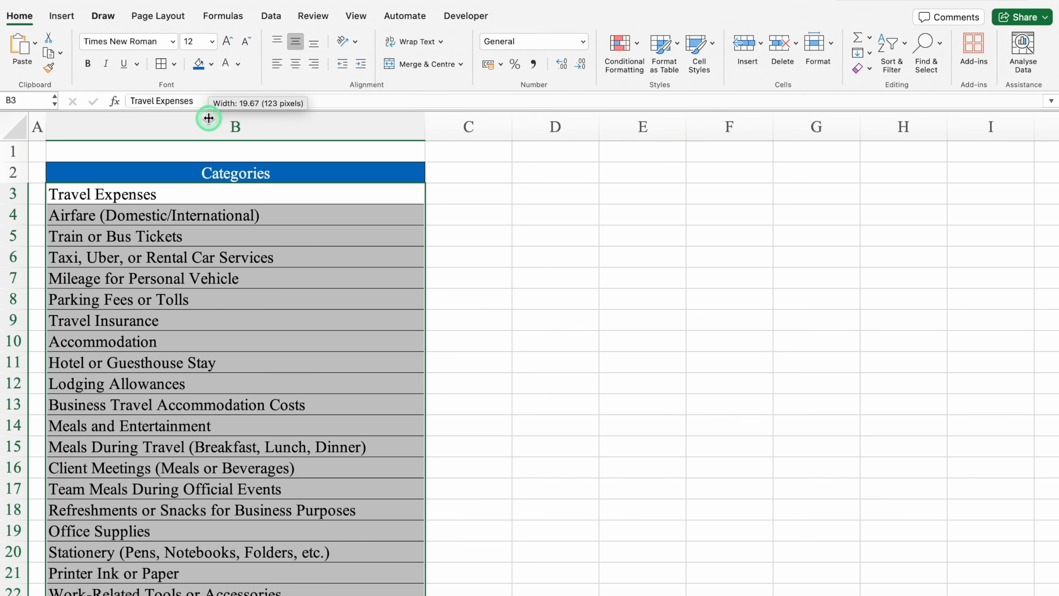
- Hide the gridlines and rename the category sheet as Settings
click(357, 15)
click(387, 53)
click(555, 299)
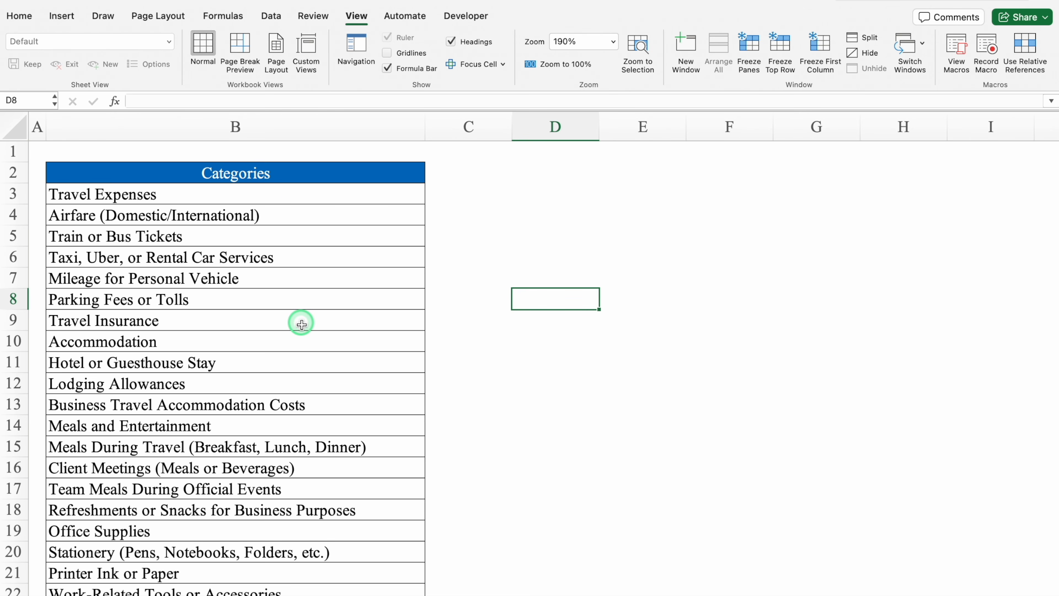
text(s)
text(ettings)
- Make heading row 2 taller and enlarge the Categories text to font size 18
click(292, 140)
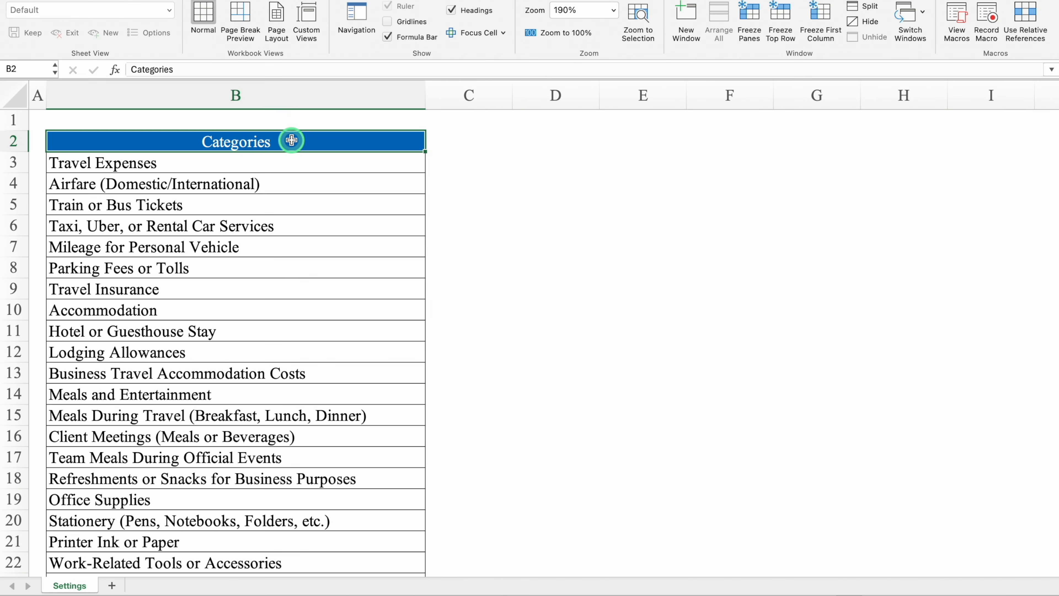
drag(25, 152, 25, 164)
click(21, 17)
click(237, 42)
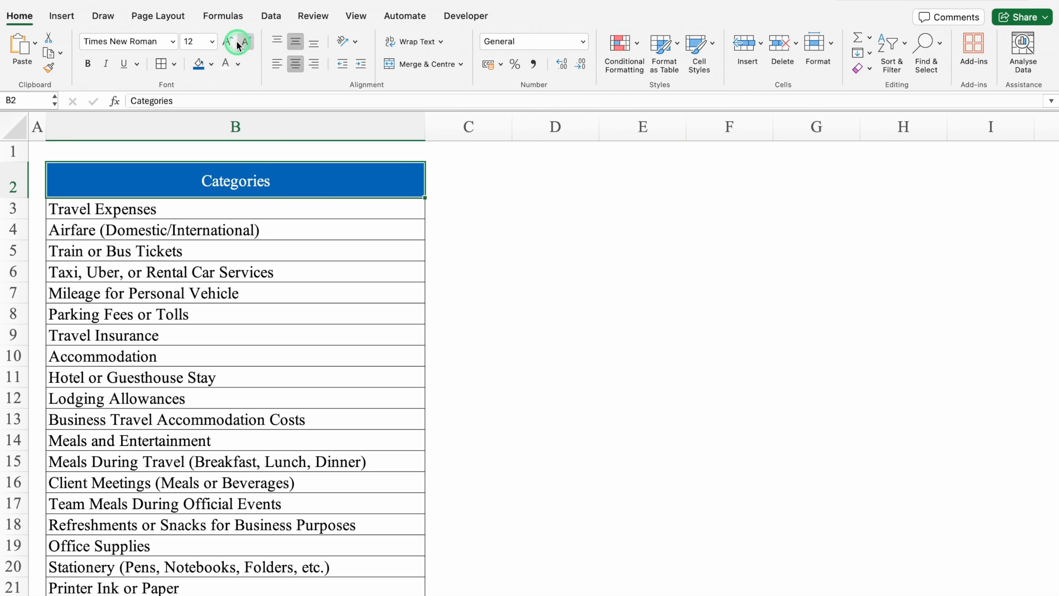
click(237, 42)
click(237, 41)
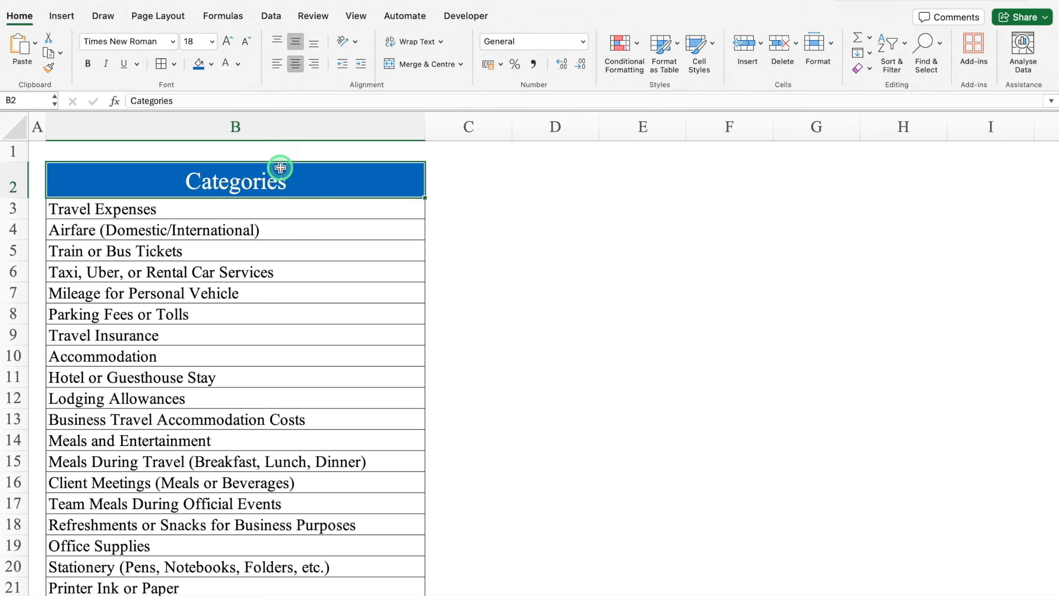
- Add a note to the Categories heading reading "Any Changes in this list will feature in the Form"
right_click(332, 179)
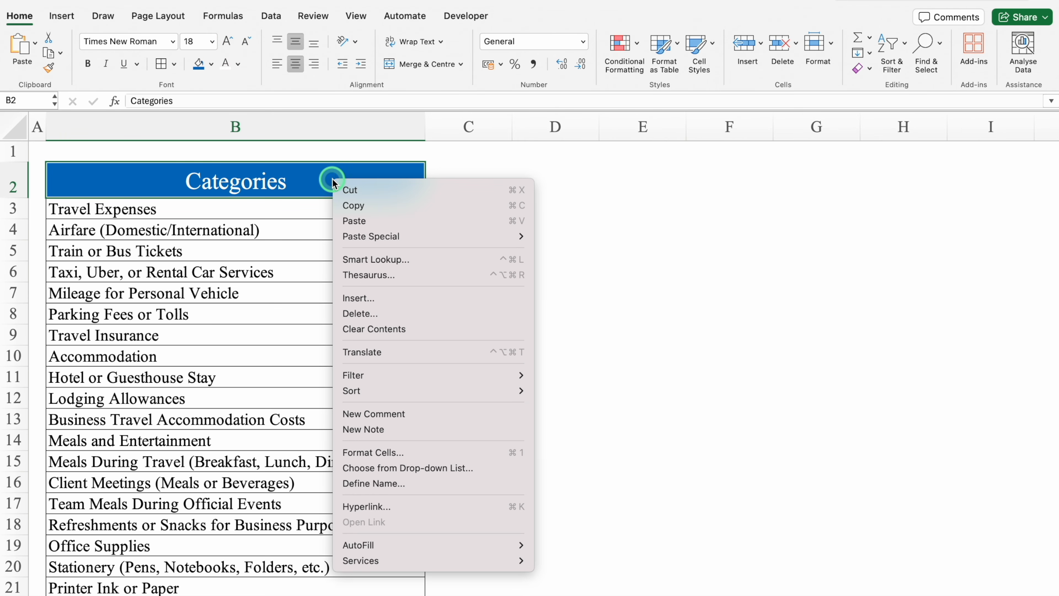
click(361, 429)
text(Any)
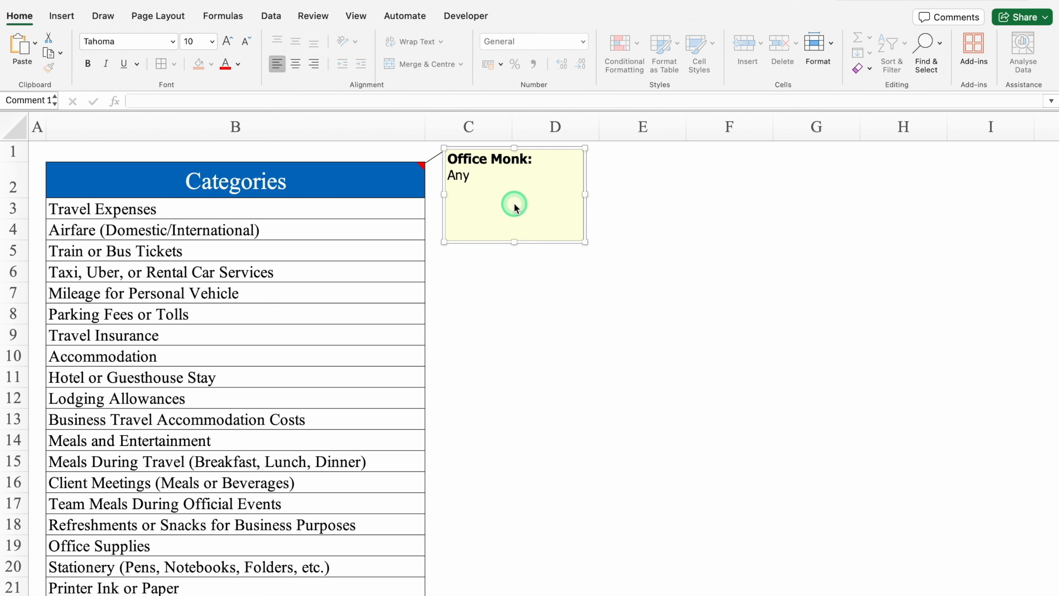
text( Changes in this list will feature in the F)
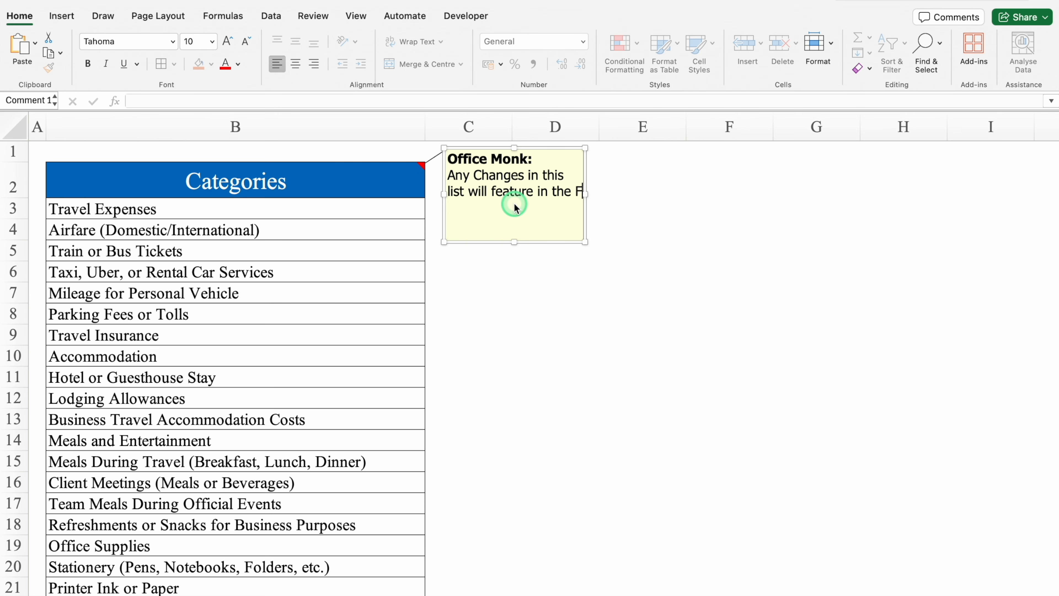
text(orm)
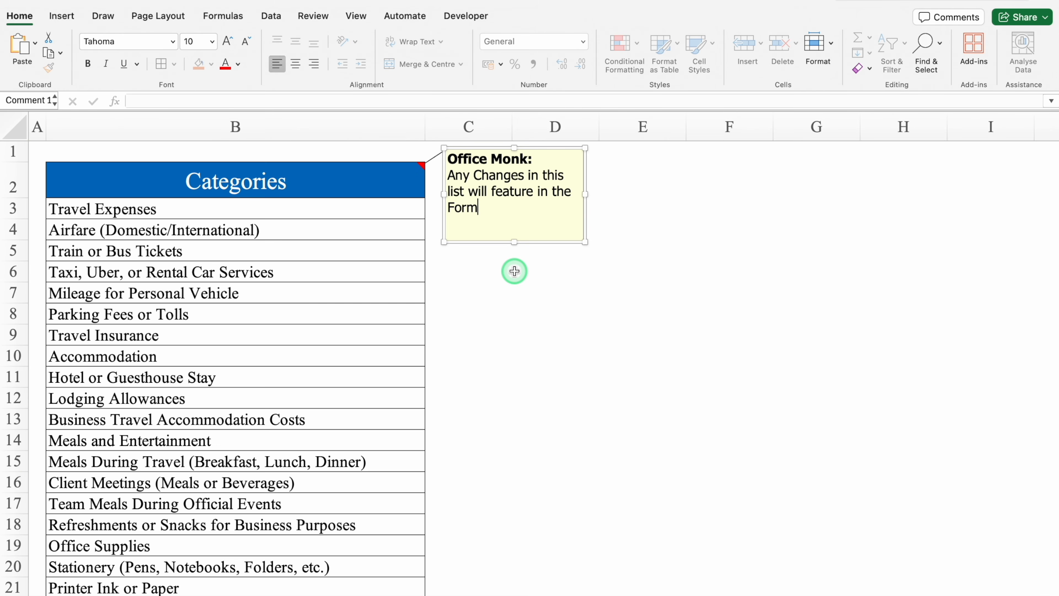
click(514, 271)
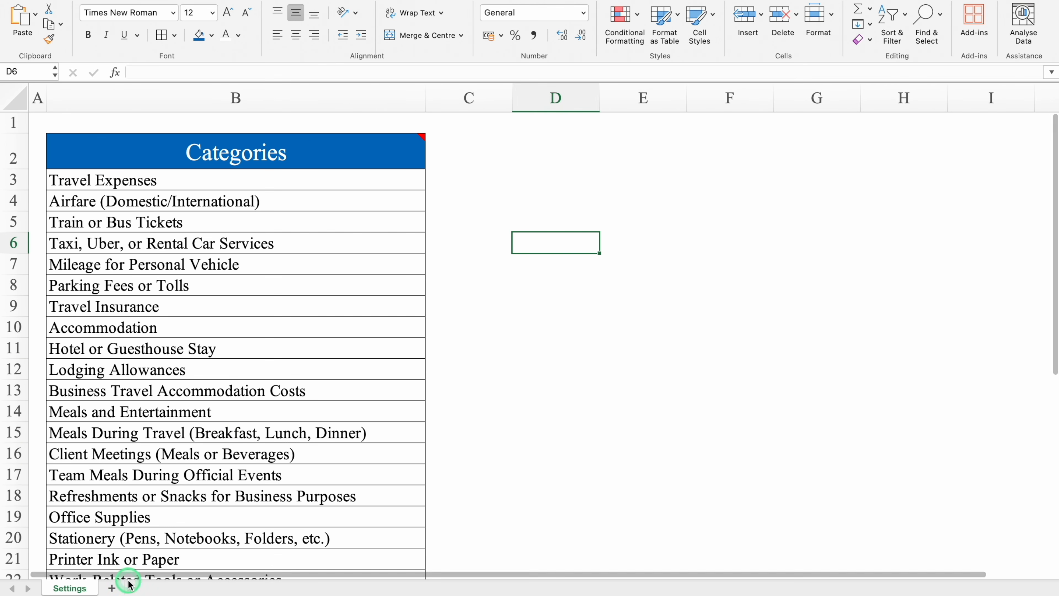
- Add a new worksheet and name it Reimbursement
click(115, 588)
double_click(133, 589)
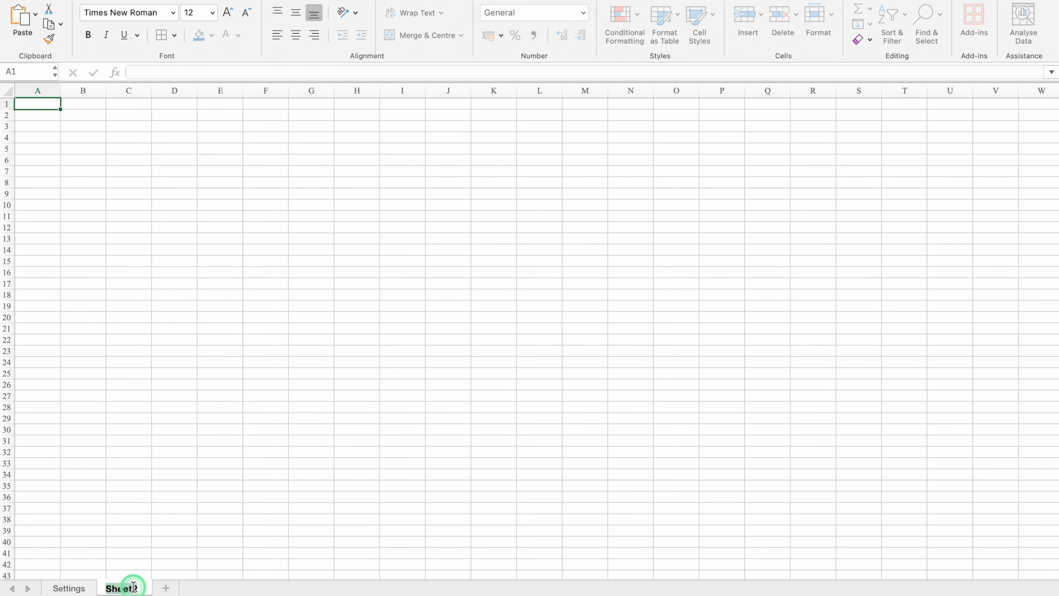
text(Reimbursement)
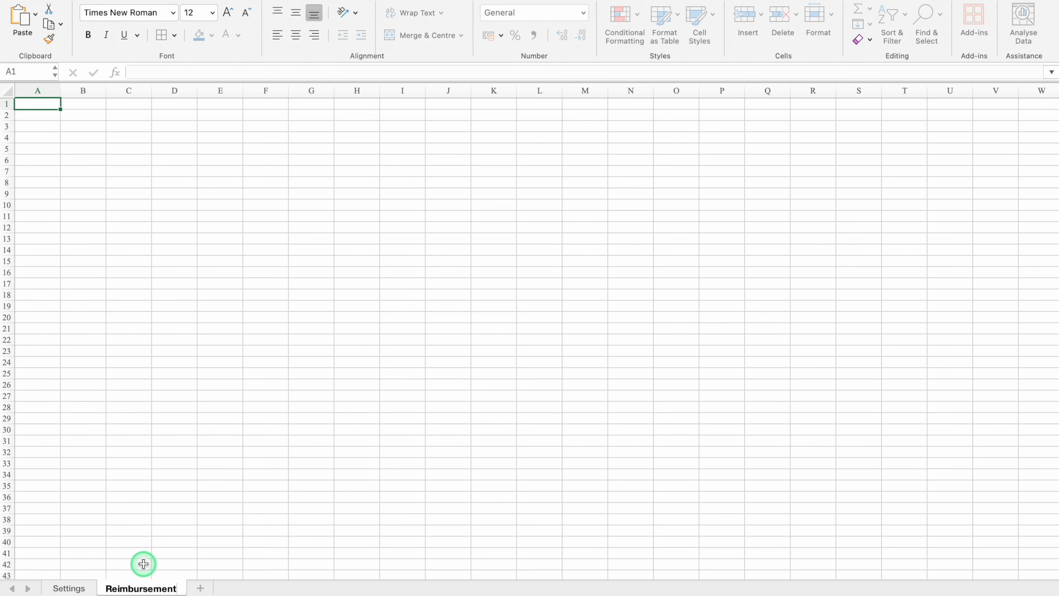
click(42, 105)
- Narrow column A, merge columns B and C in each of rows 4 to 8 and left-align the merged cells
drag(61, 90, 26, 92)
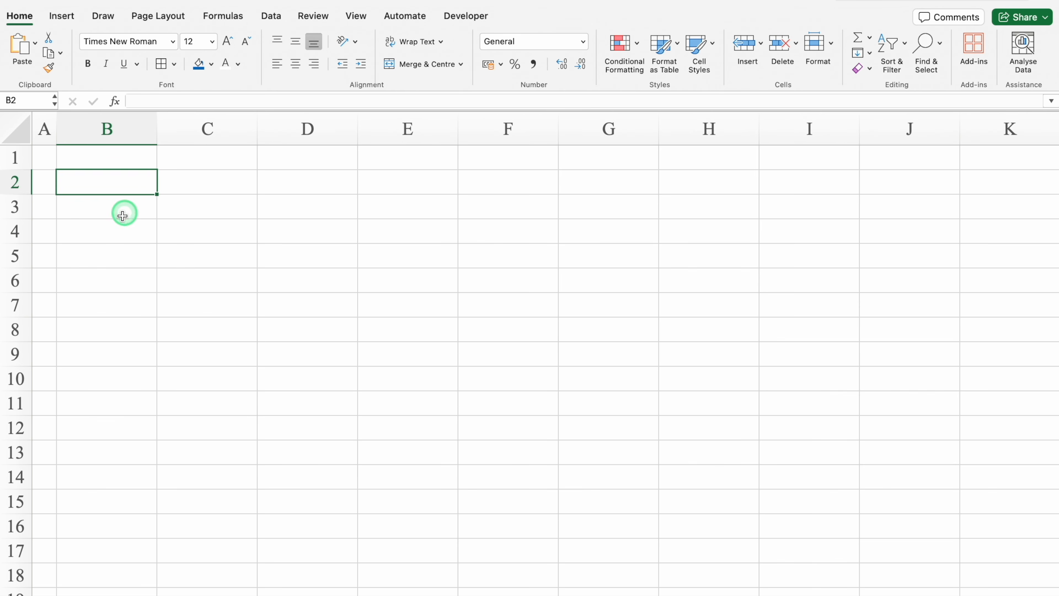
click(117, 228)
drag(116, 227, 189, 235)
click(419, 66)
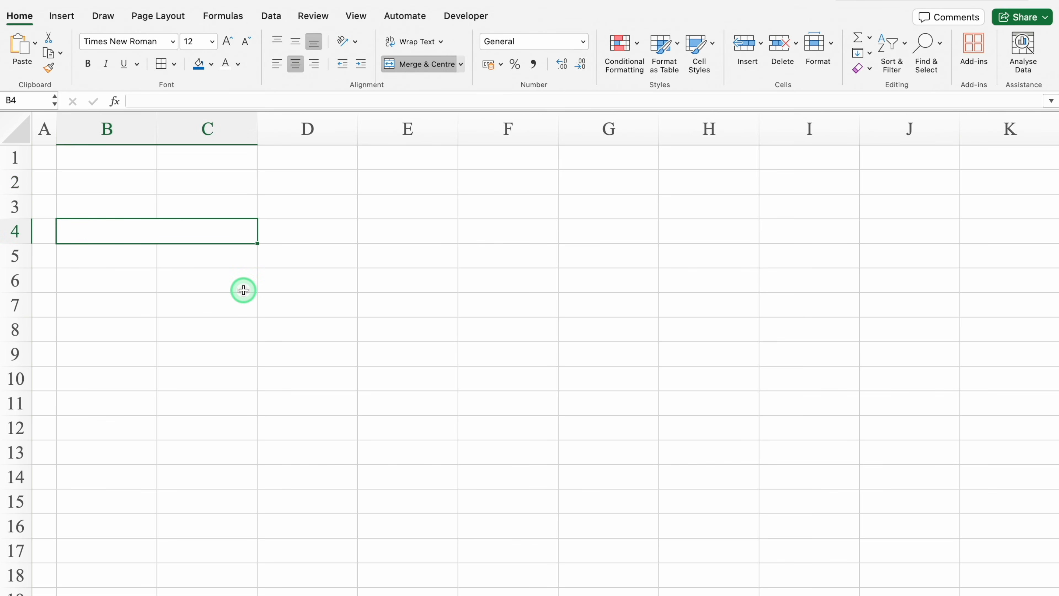
drag(258, 244, 254, 340)
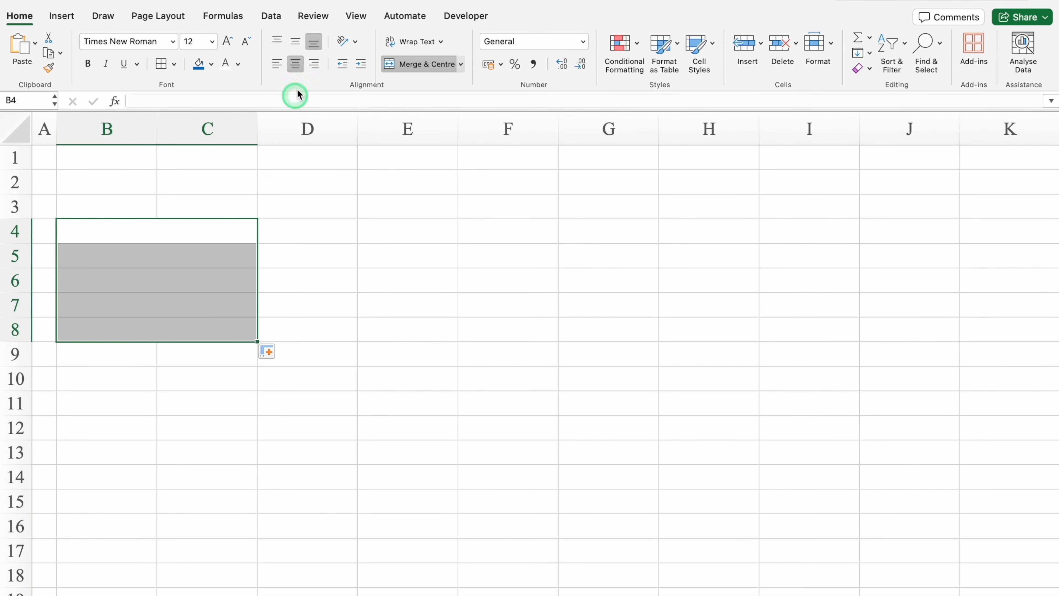
click(277, 64)
- Enter the labels Employee Name in B4 and Employee ID in B5
click(157, 236)
text(Employee Name)
key(Return)
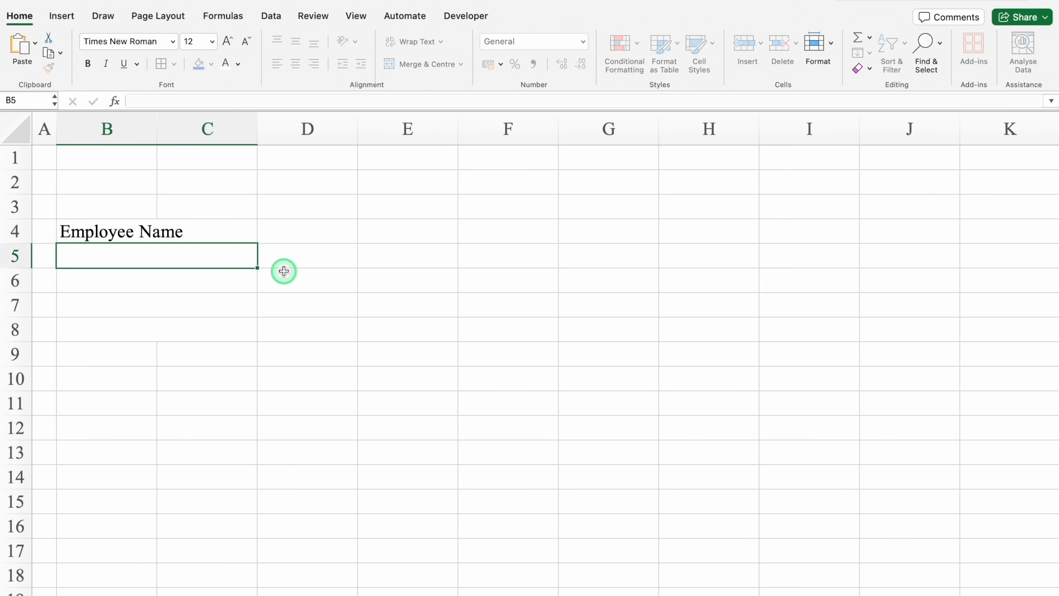
click(255, 241)
drag(257, 244, 207, 257)
click(206, 257)
click(209, 101)
key(BackSpace)
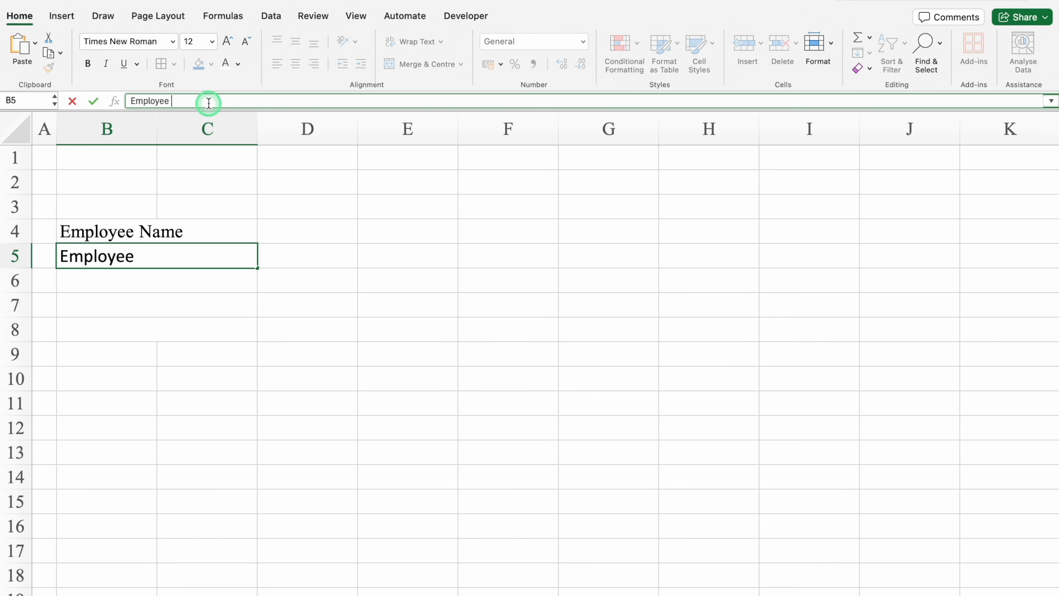
text(ID)
key(Return)
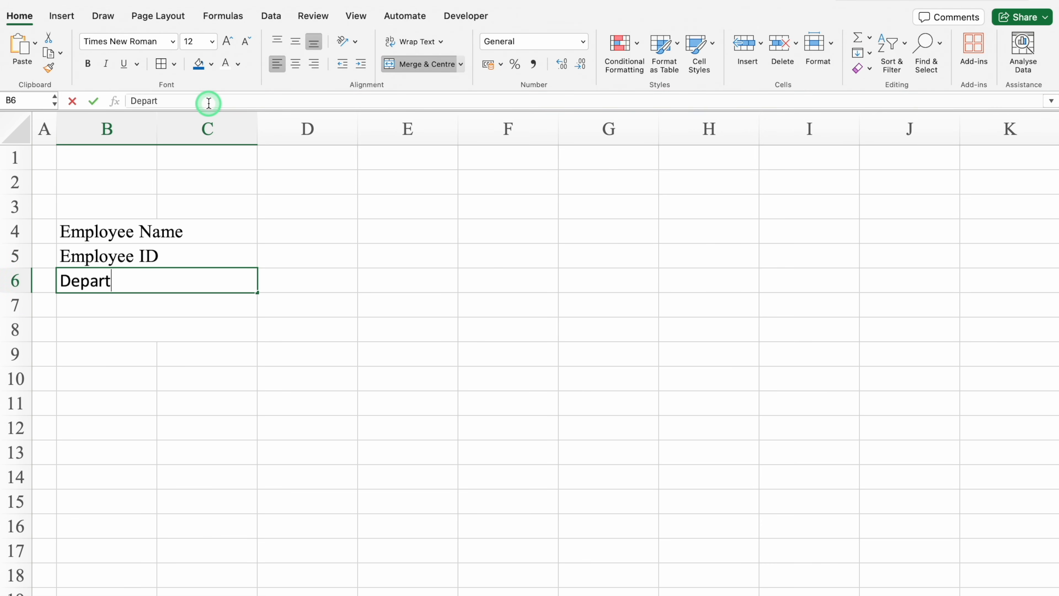
- Enter the labels Department, Designation and Manager's Name in B6 to B8
text(Department)
key(Return)
text(Desig)
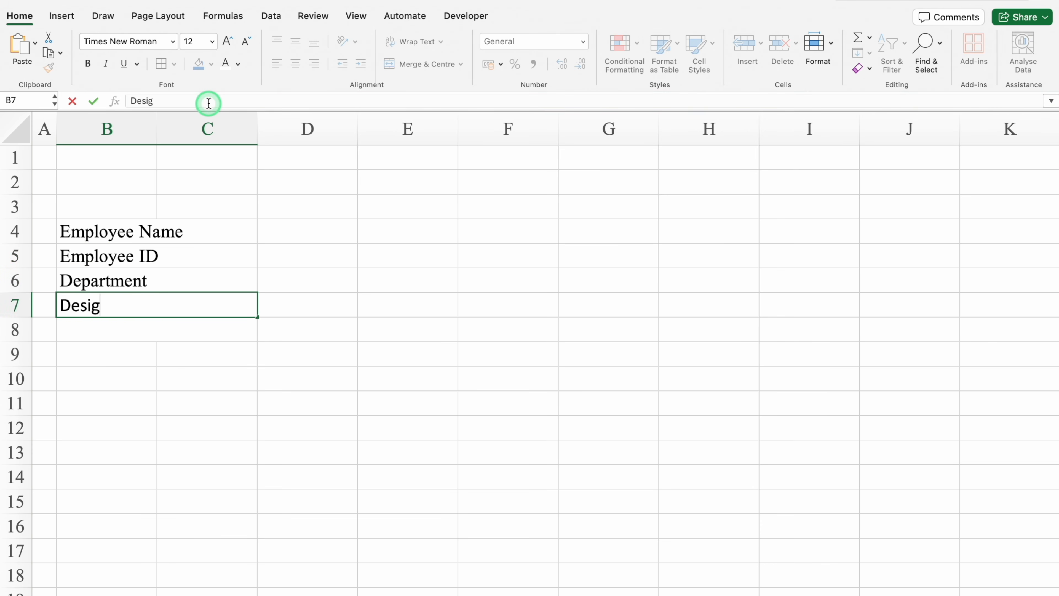
text(nation)
key(Return)
text(Manager's Name)
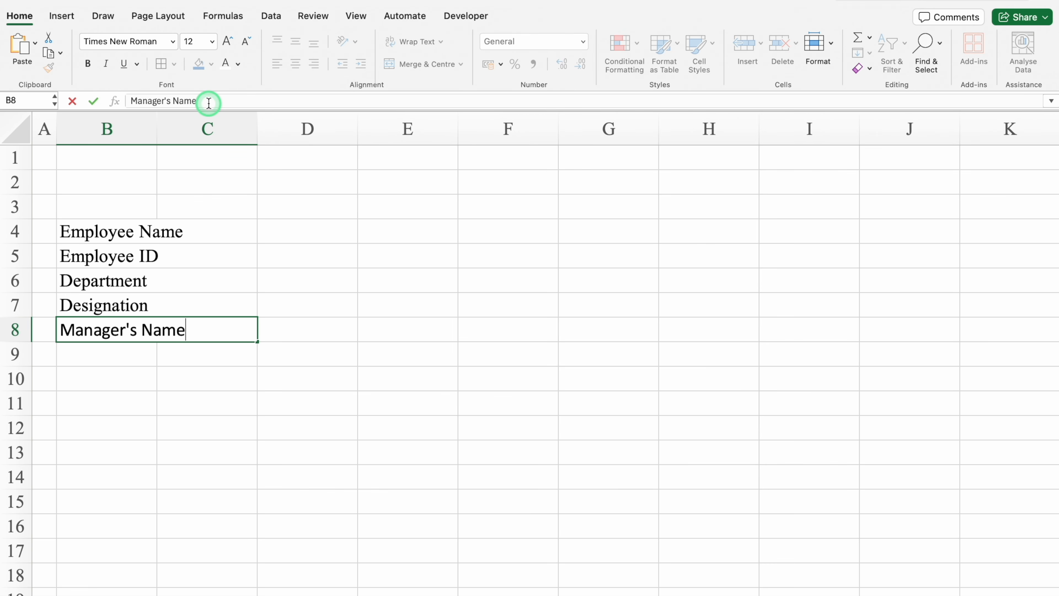
click(338, 198)
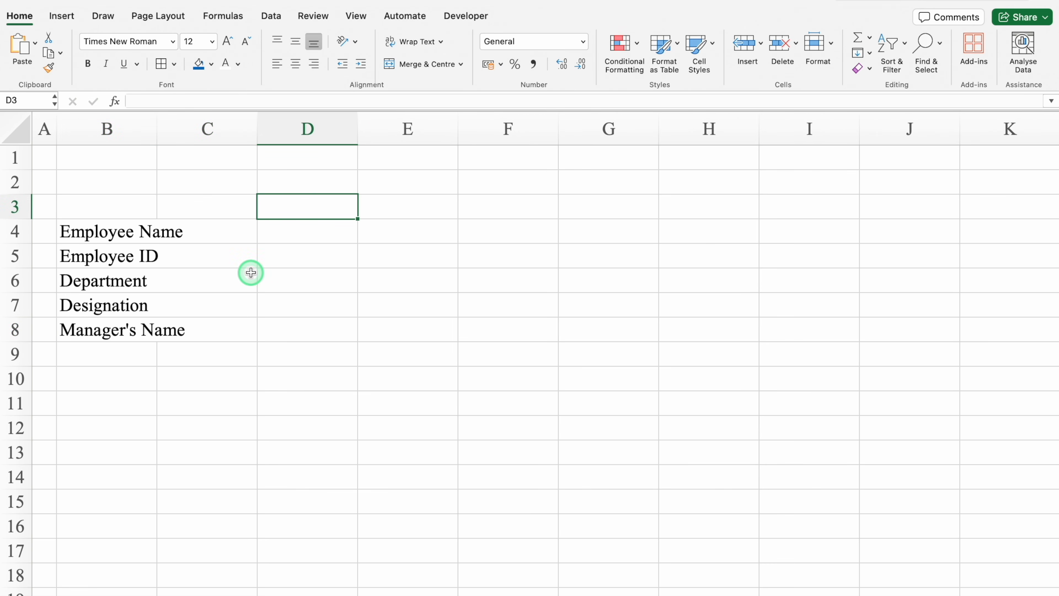
- Widen column D beside the employee labels
drag(357, 130, 399, 132)
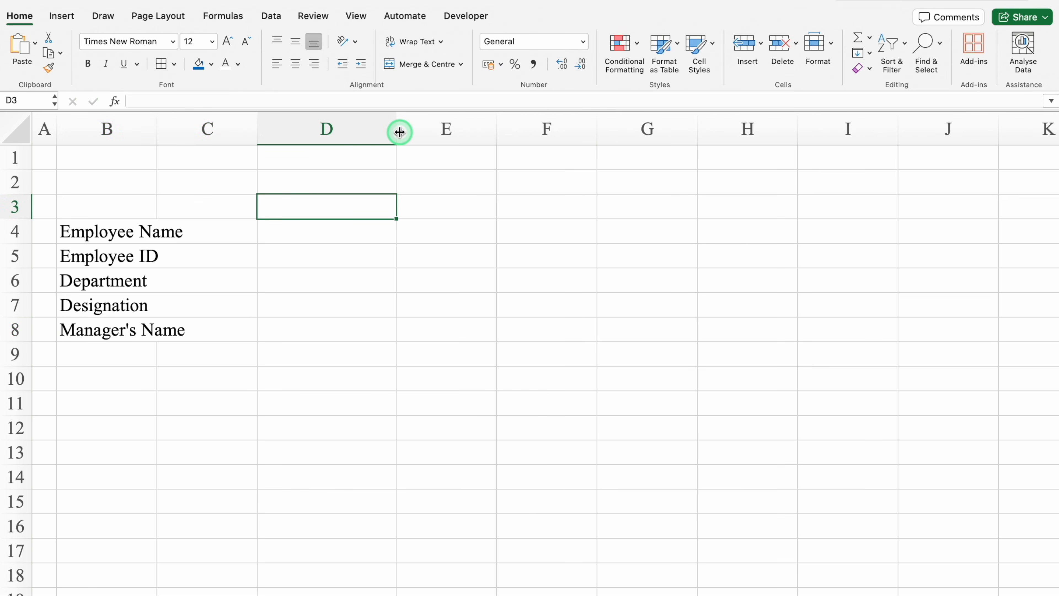
- Apply all borders to the employee entry cells D4 to D8 and increase the height of row 2
click(325, 229)
drag(325, 230, 326, 327)
click(161, 64)
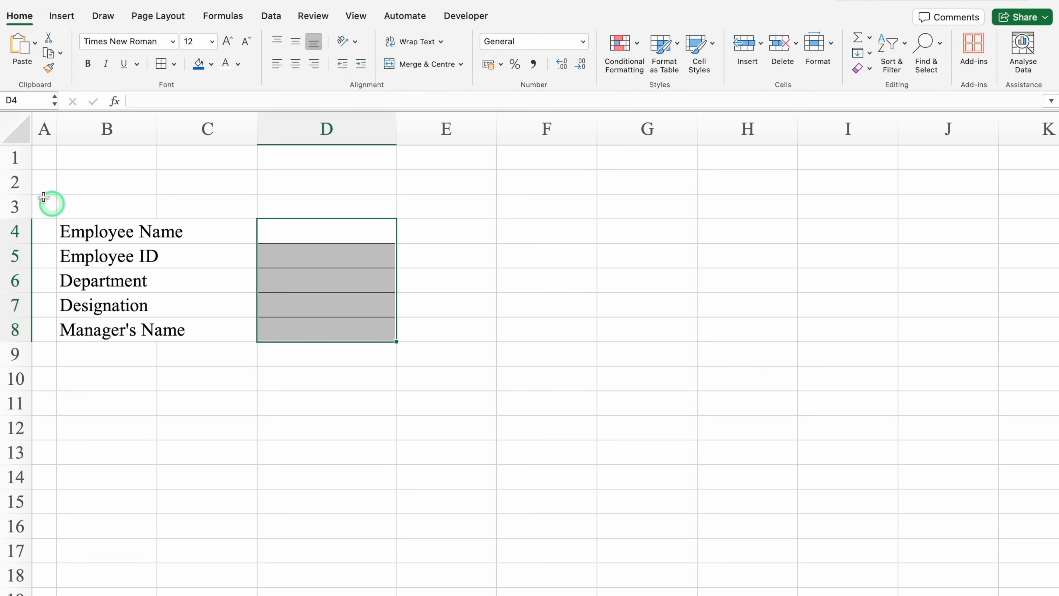
drag(19, 171, 19, 209)
click(16, 170)
- Merge and centre cells F4 and G4 and enter the heading Period Covered
click(542, 250)
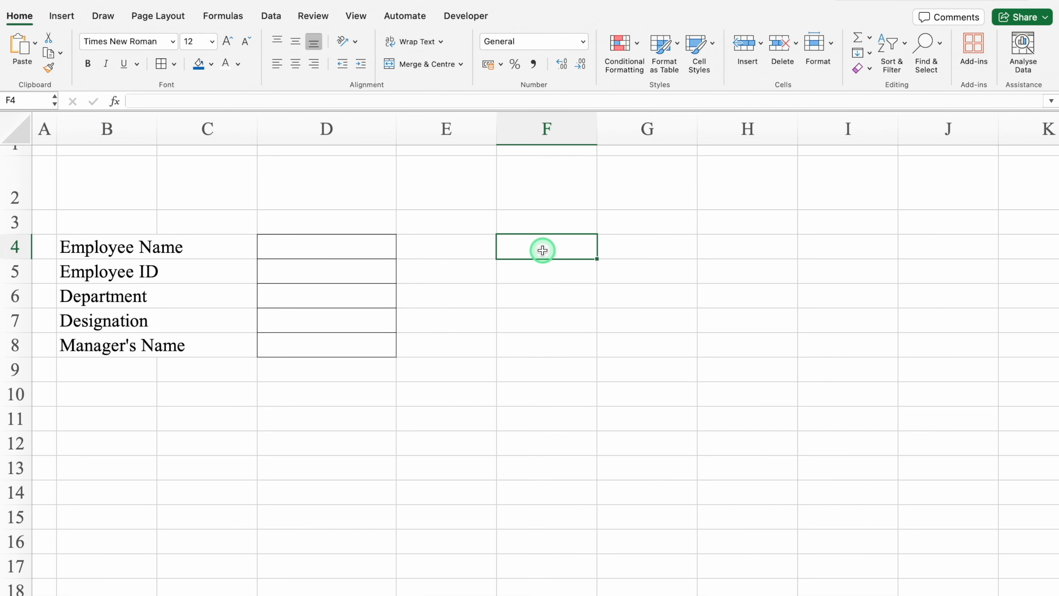
drag(542, 250, 612, 250)
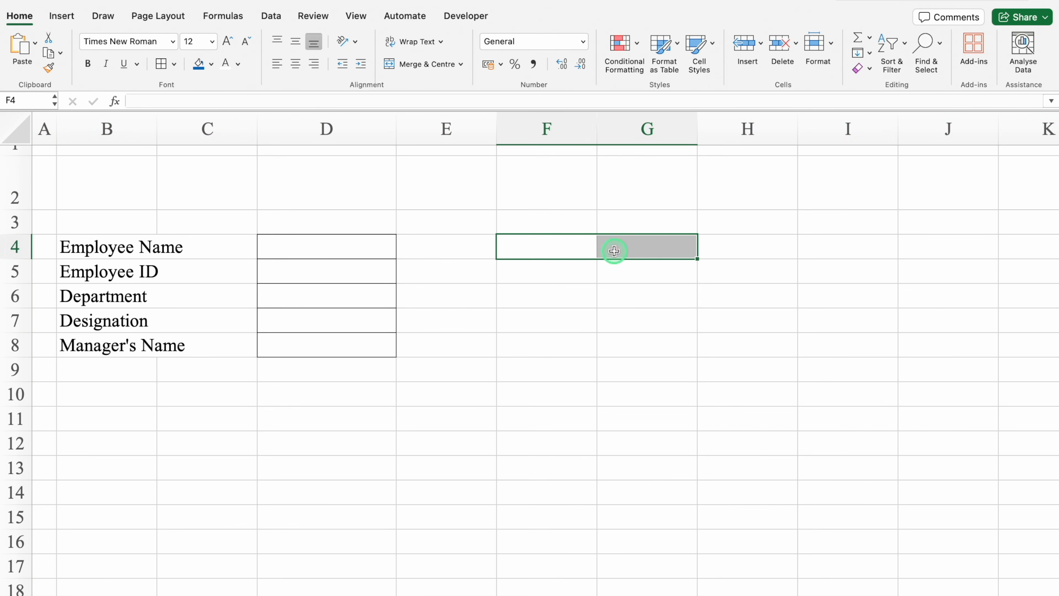
click(429, 68)
text(P)
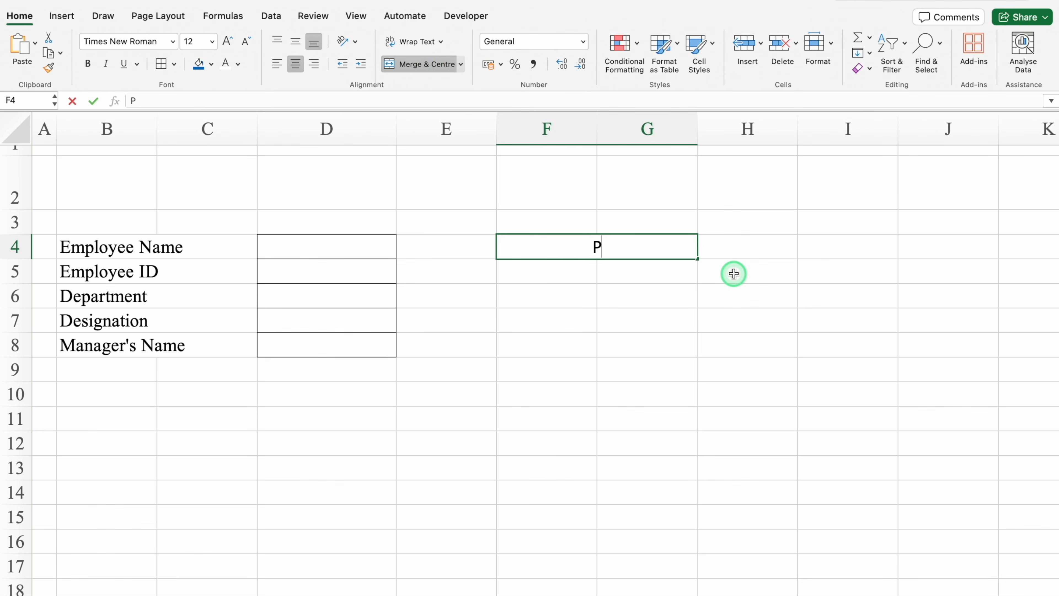
text(eriod Covered)
key(Return)
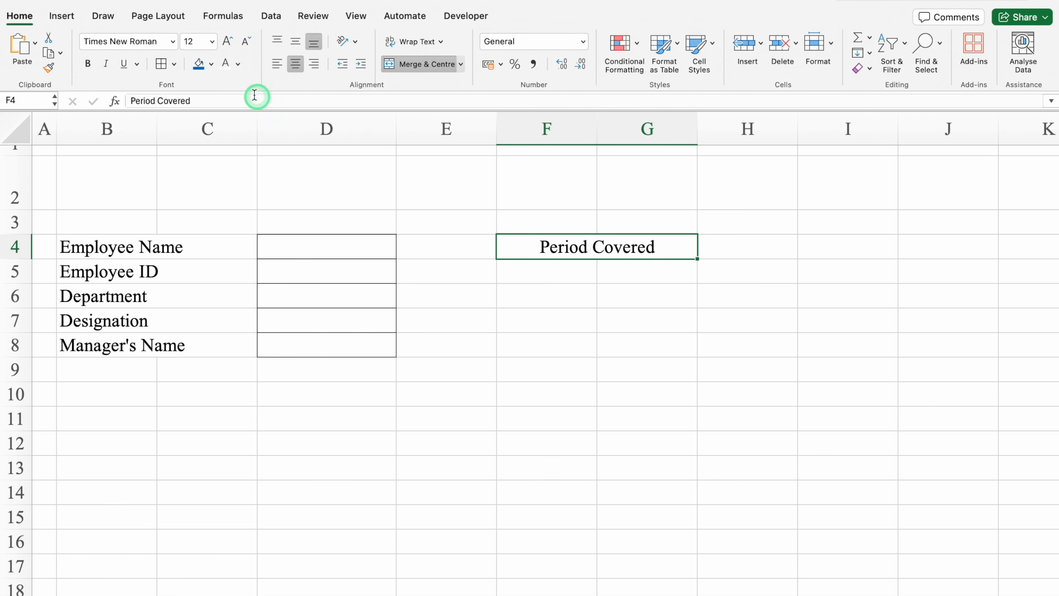
- Format the Period Covered heading with a blue fill and white text
click(197, 67)
click(225, 64)
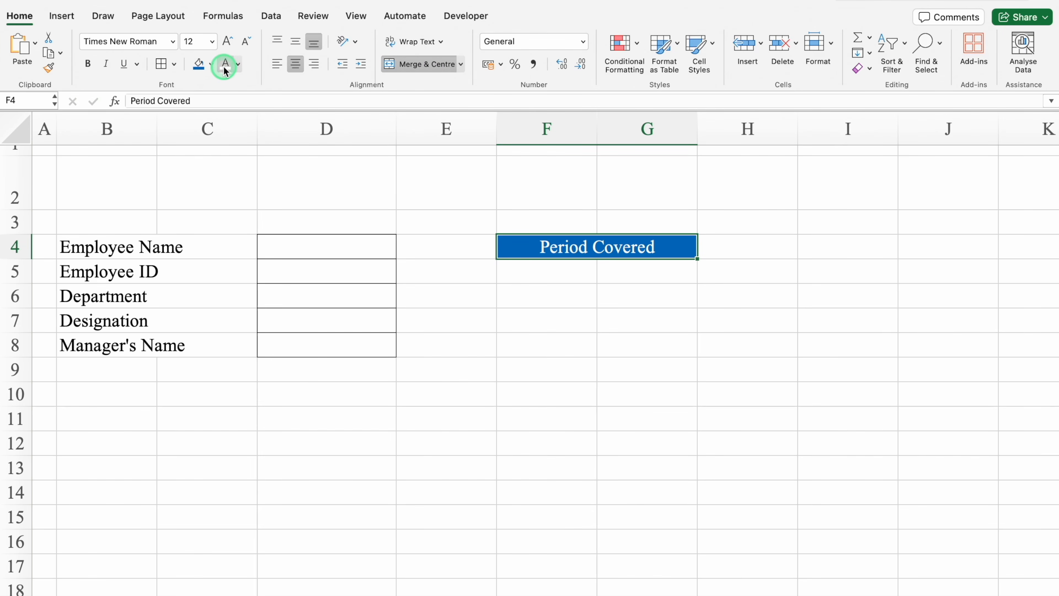
key(Left)
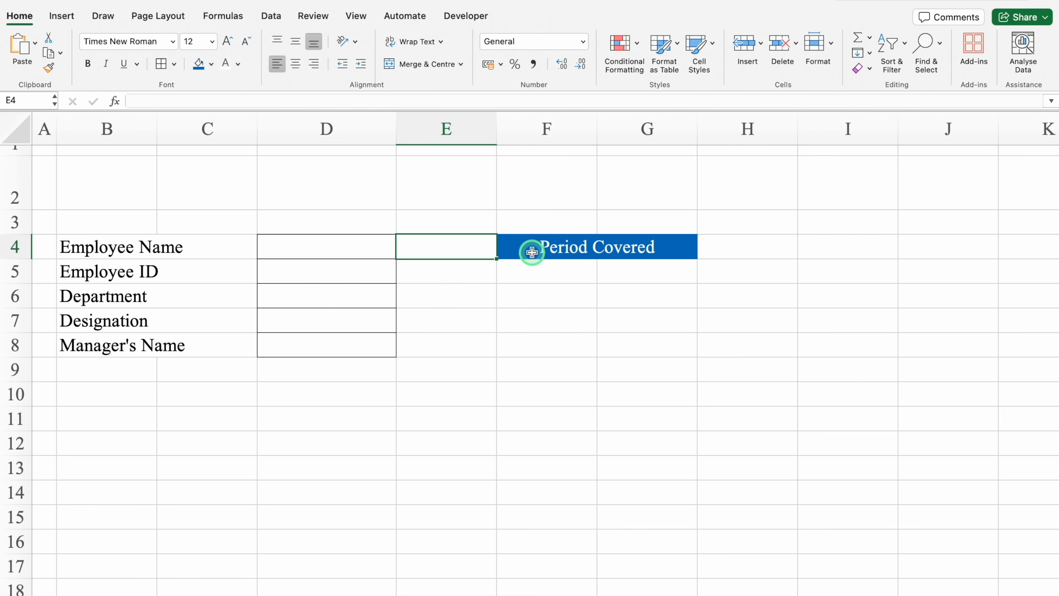
- Enter the labels From in E5 and To in E6 and right-align both cells
click(470, 272)
text(From)
key(Return)
text(To)
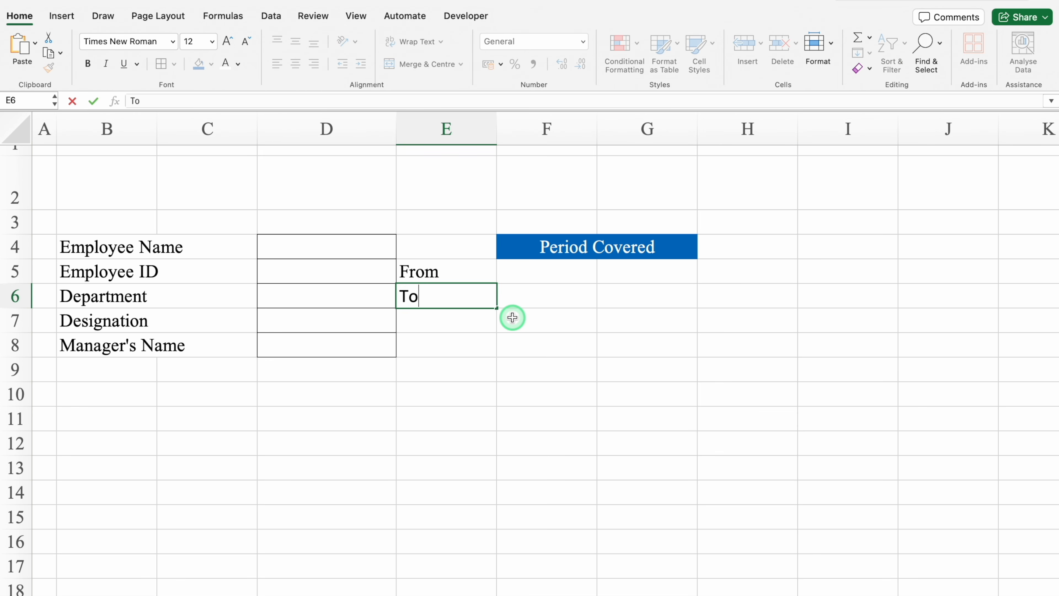
key(Return)
click(467, 277)
drag(467, 277, 469, 288)
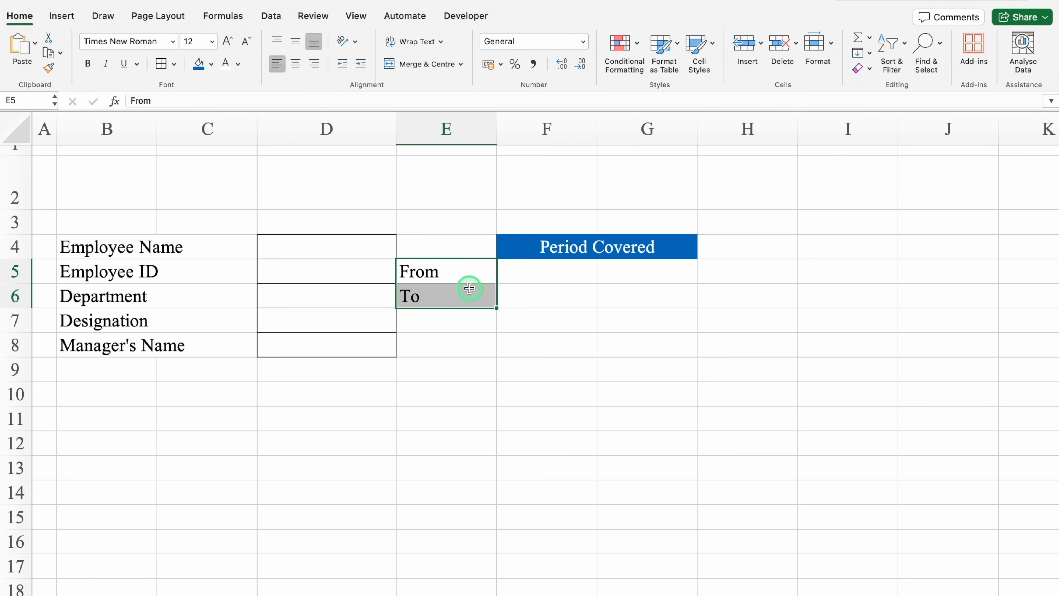
click(314, 63)
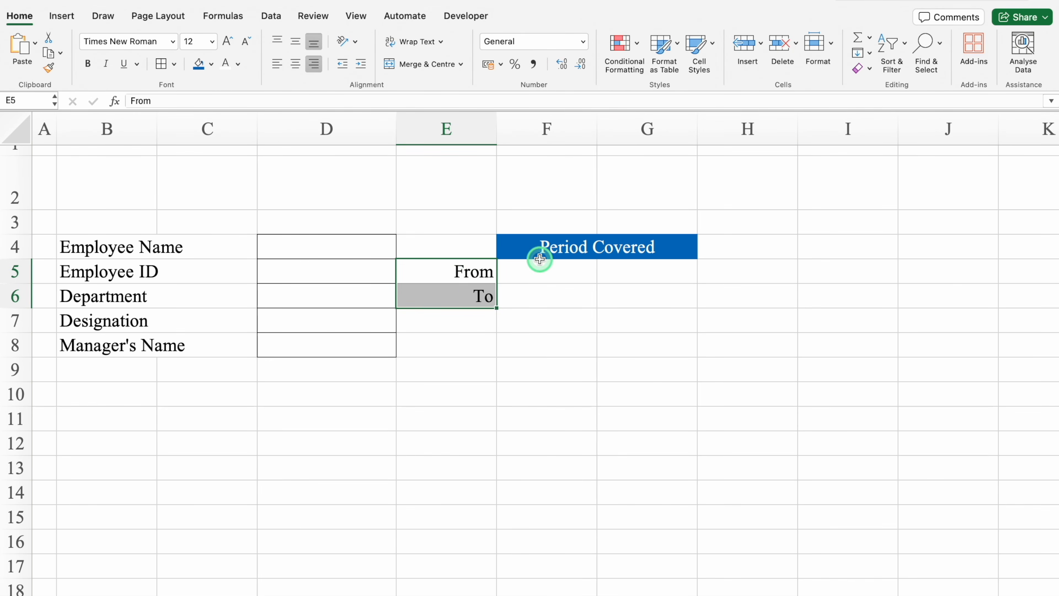
- Apply all borders to F4:G6, then merge columns F and G in each of rows 5 and 6
drag(540, 259, 543, 289)
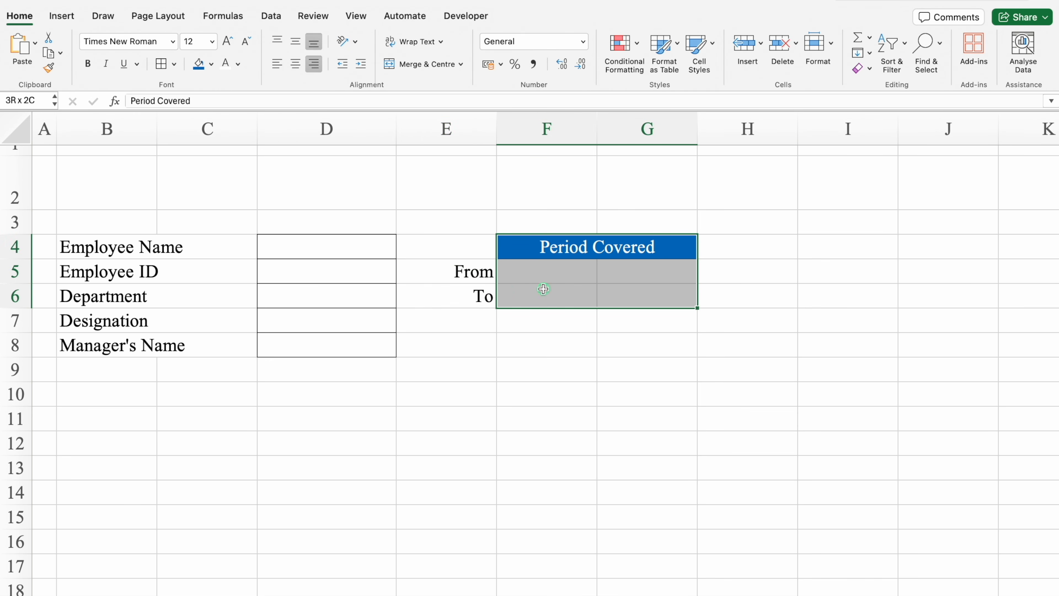
click(162, 64)
drag(546, 272, 619, 272)
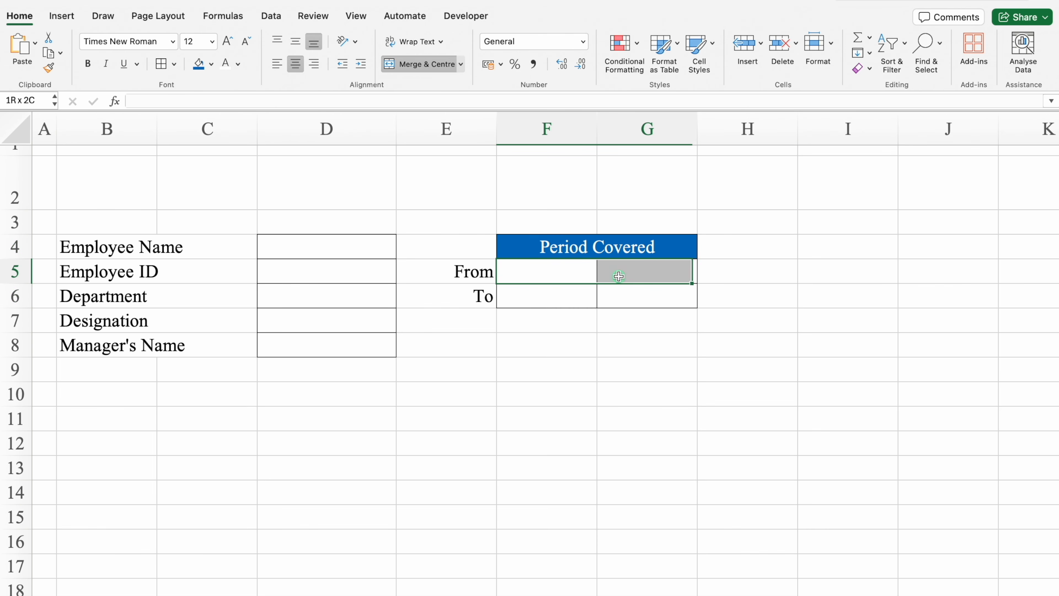
click(425, 63)
drag(697, 283, 699, 301)
- Merge and centre B2 to G2 and enter the title Expense Reimbursement Form
click(107, 179)
drag(173, 179, 622, 184)
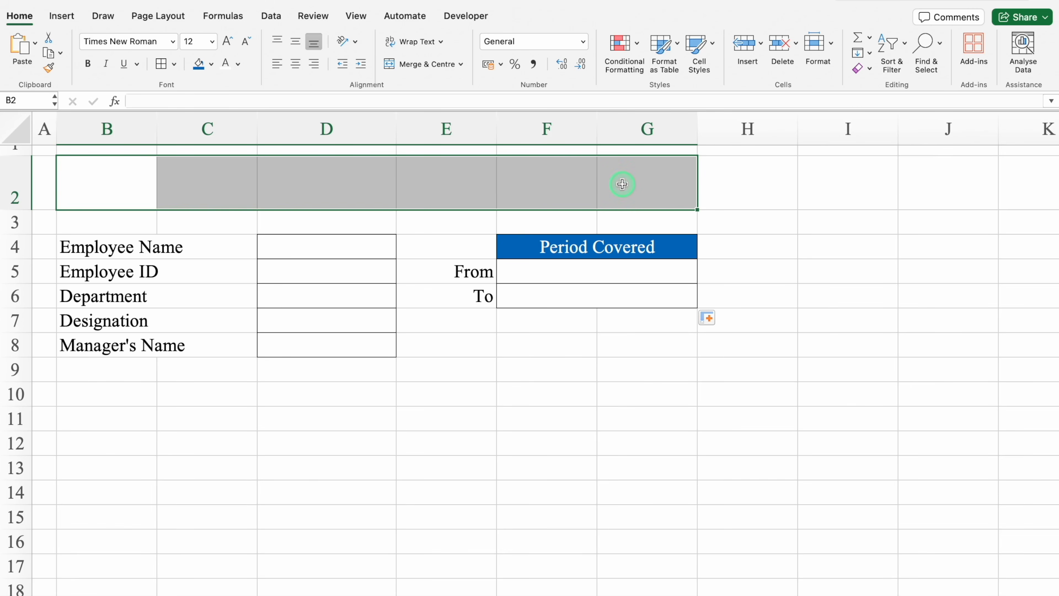
click(407, 64)
text(Expense Reim)
text(bursement Form)
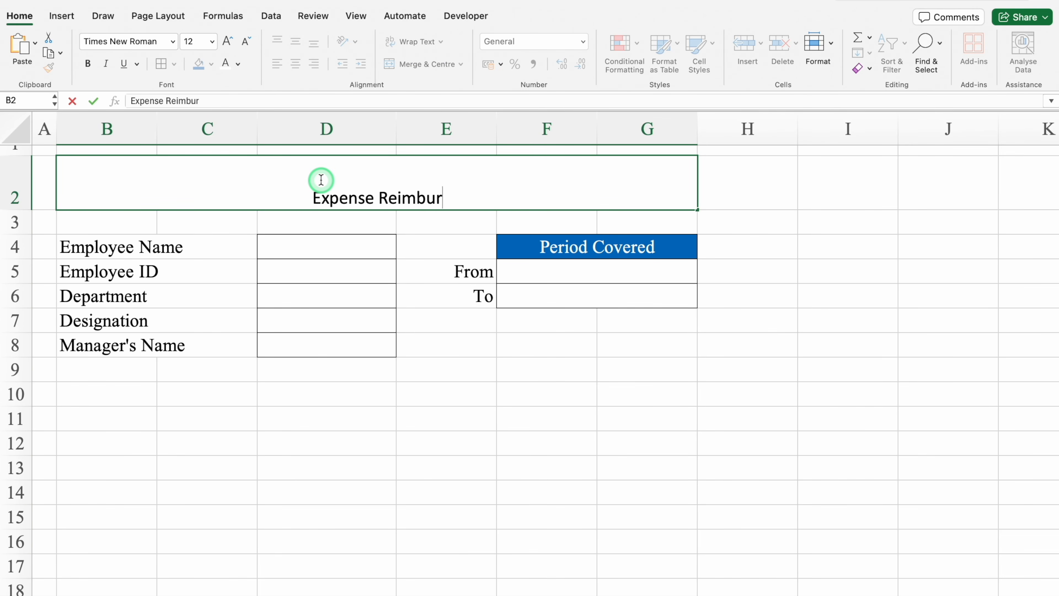
click(355, 193)
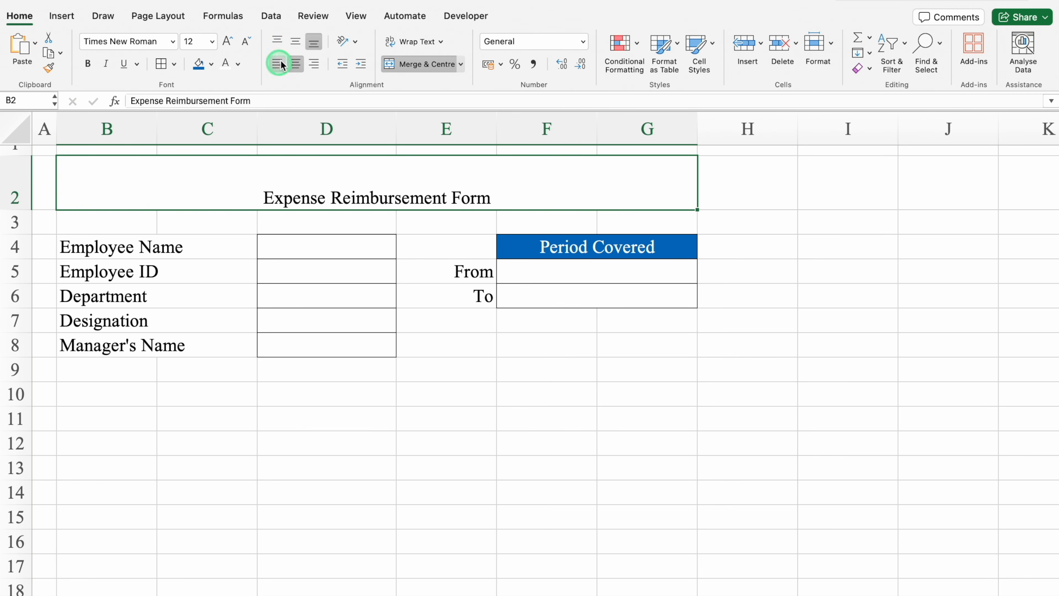
- Format the form title as middle-aligned, blue, bold 18-point text and reduce the height of row 3
click(295, 41)
click(239, 63)
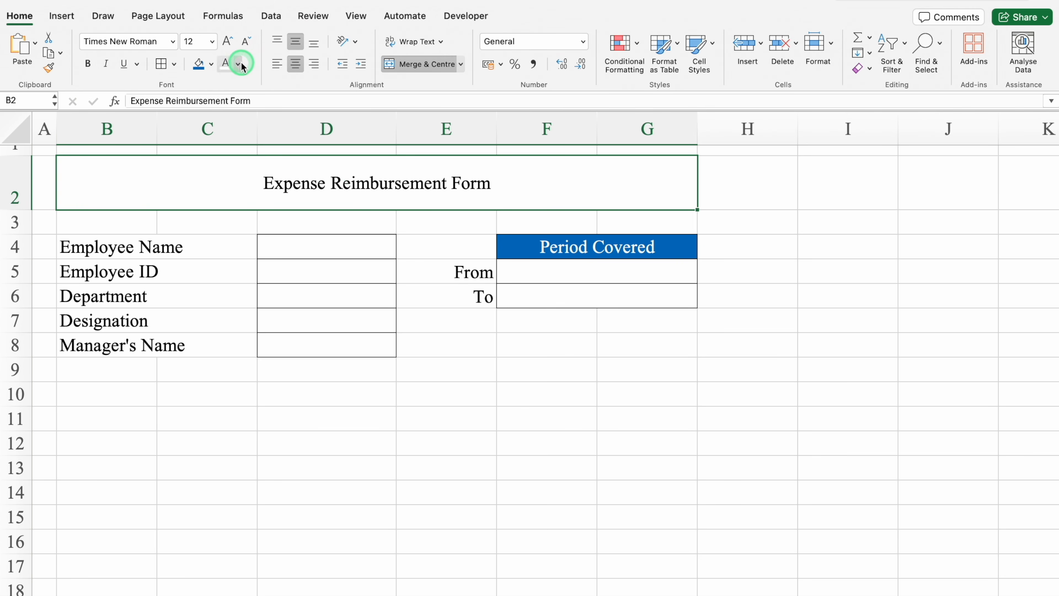
click(314, 218)
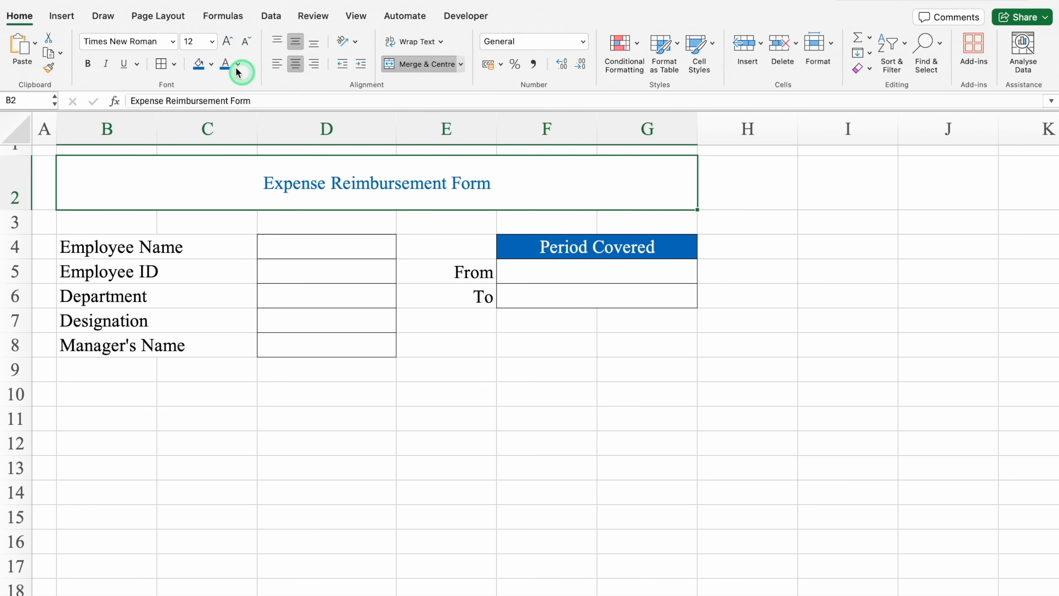
click(227, 41)
click(227, 41)
click(227, 41)
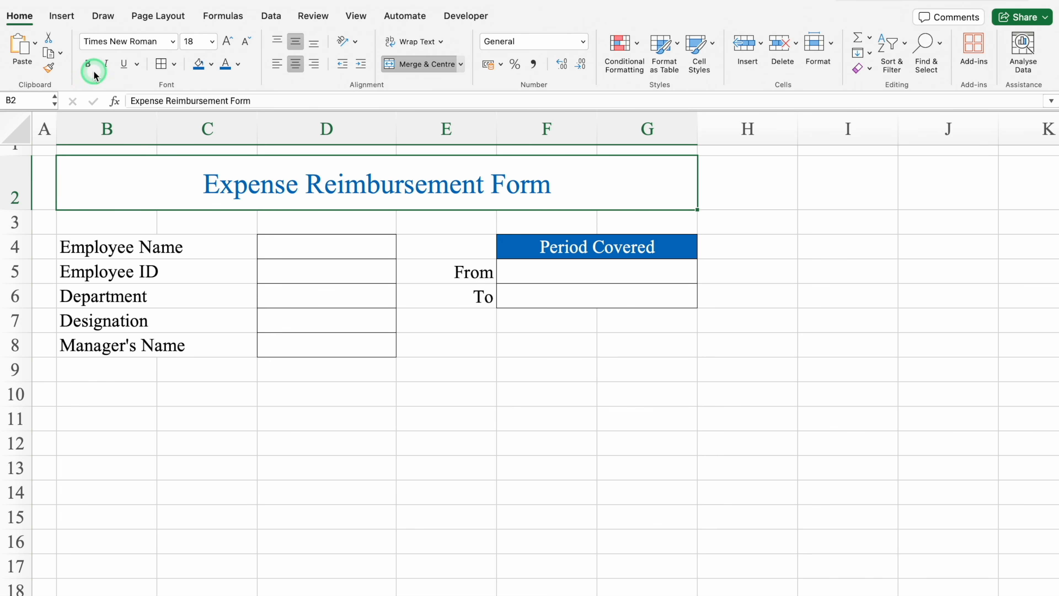
click(88, 64)
drag(19, 234, 19, 218)
- Merge cells B10 and C10 and enter the label Reimbursement Purpose
click(123, 378)
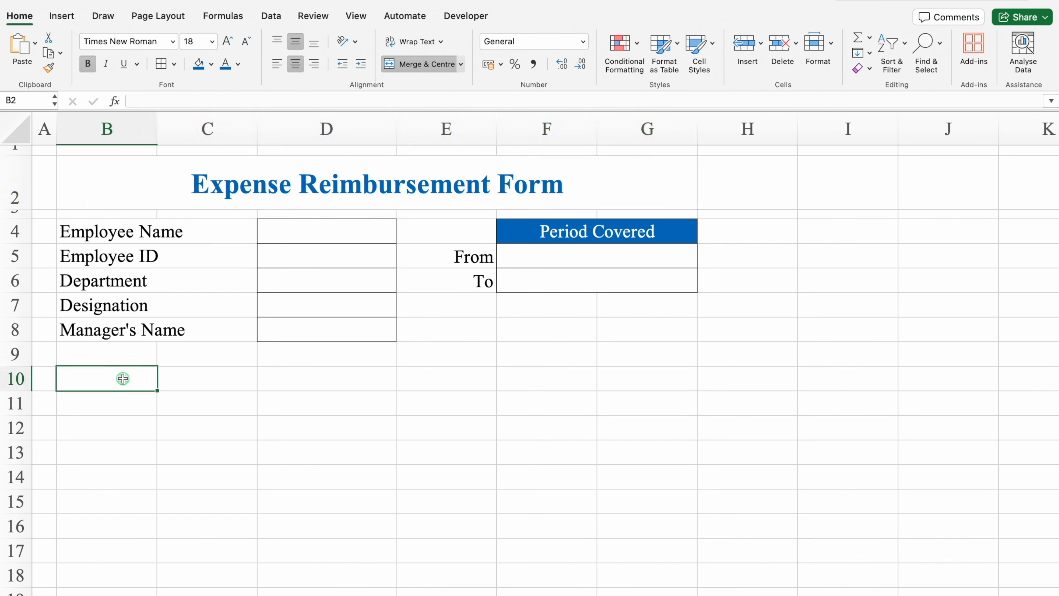
drag(151, 378, 185, 379)
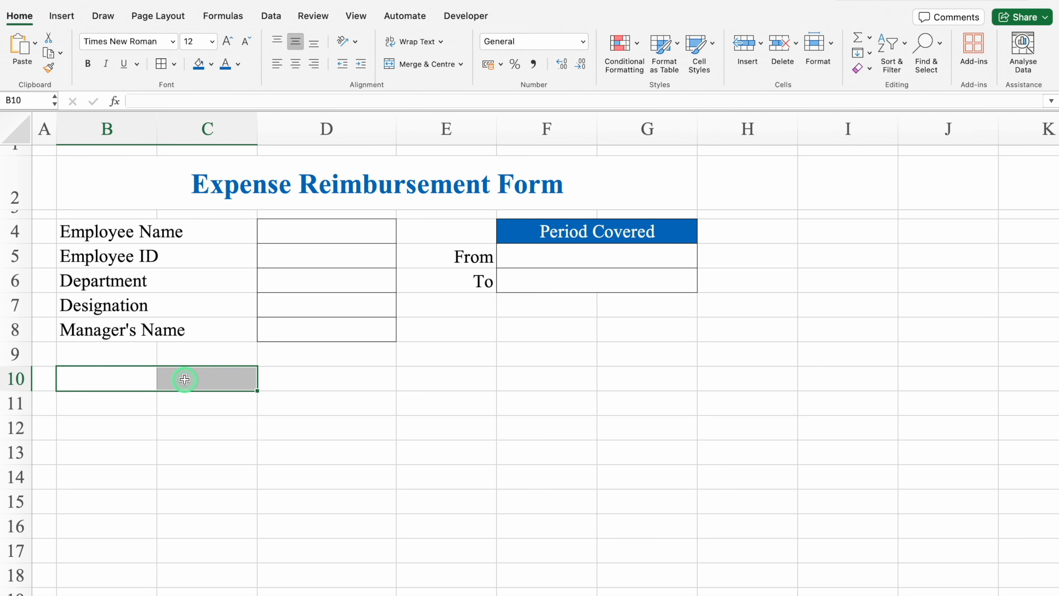
click(430, 65)
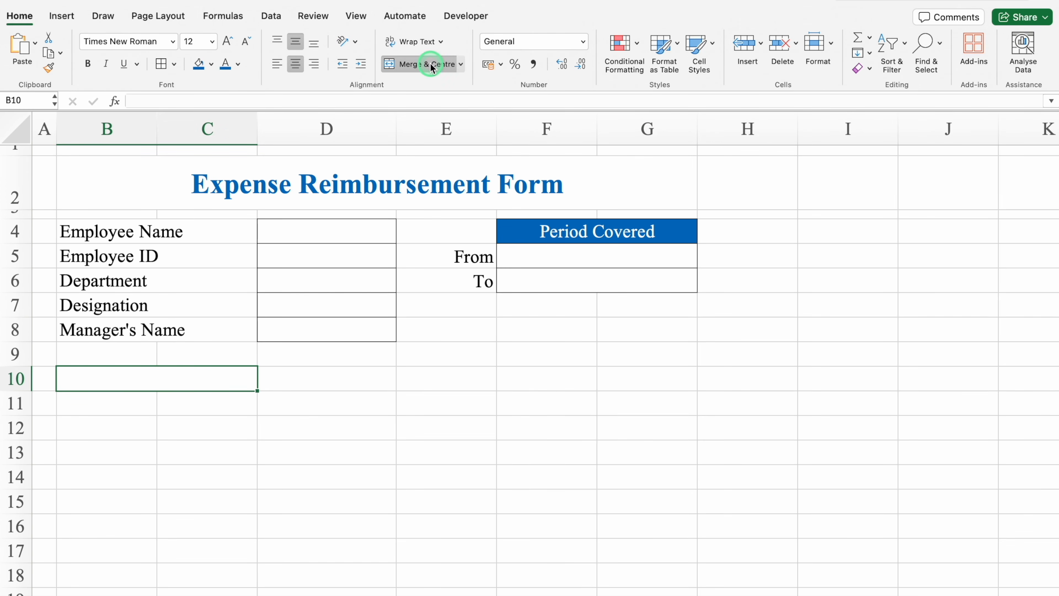
text(Reimbursement Purpose)
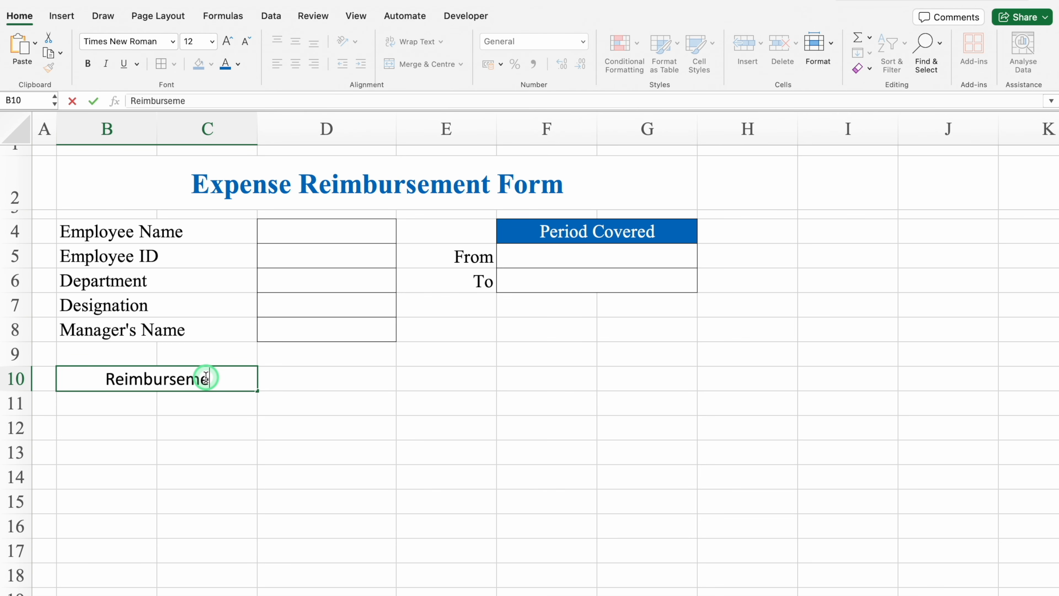
key(Return)
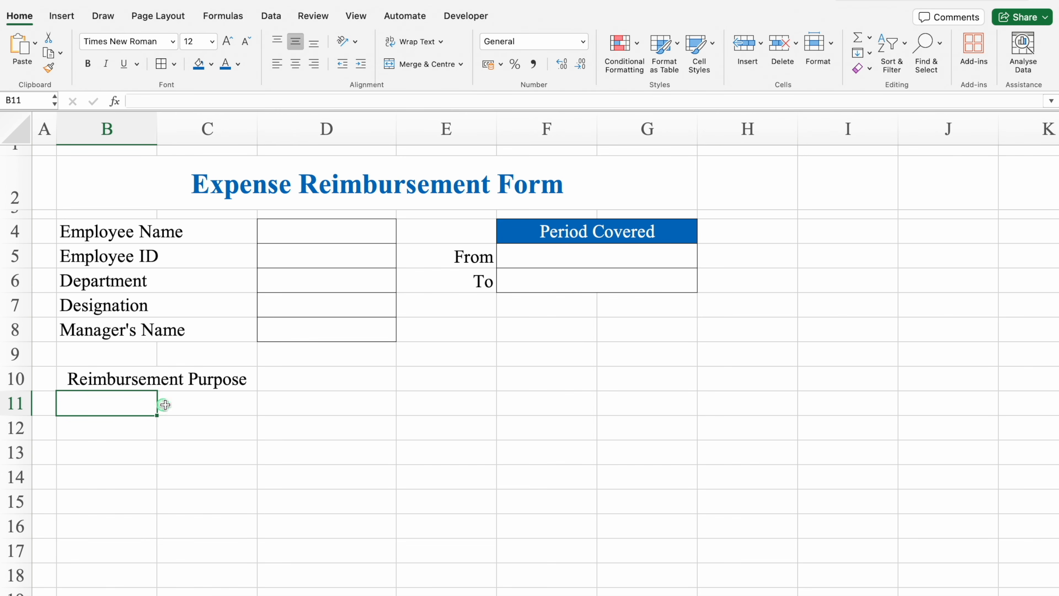
- Merge cells B11 to D11 and add a border around the merged purpose entry cell
drag(164, 404, 289, 407)
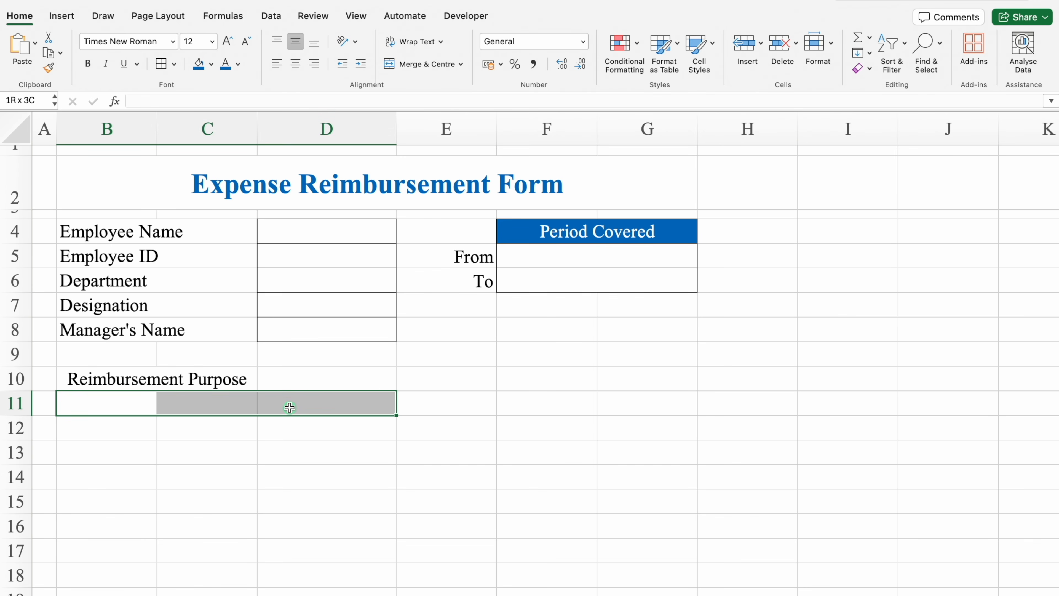
click(402, 64)
click(161, 65)
- Left-align the Reimbursement Purpose label and reduce the height of row 9
click(165, 379)
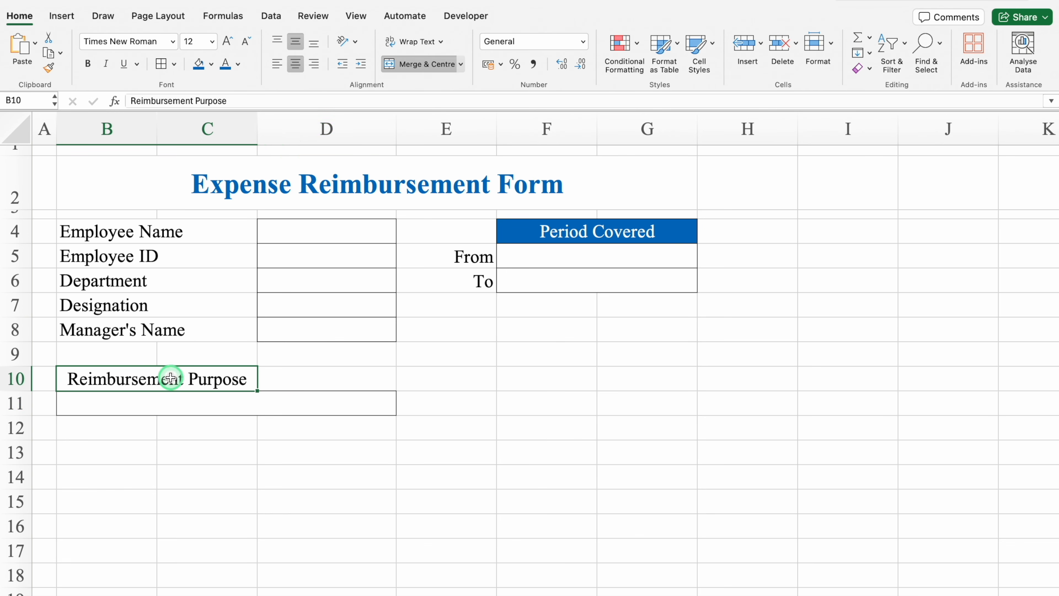
click(277, 65)
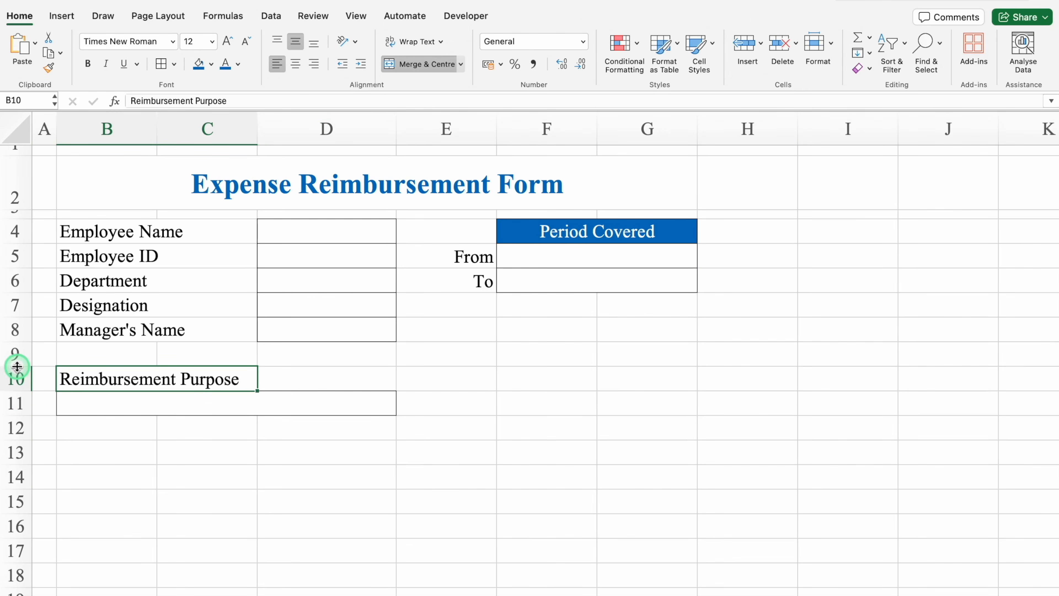
drag(17, 366, 17, 351)
- Merge B13 and C13 with the left-aligned label Expense Details and reduce row 12's height to about 5
click(109, 438)
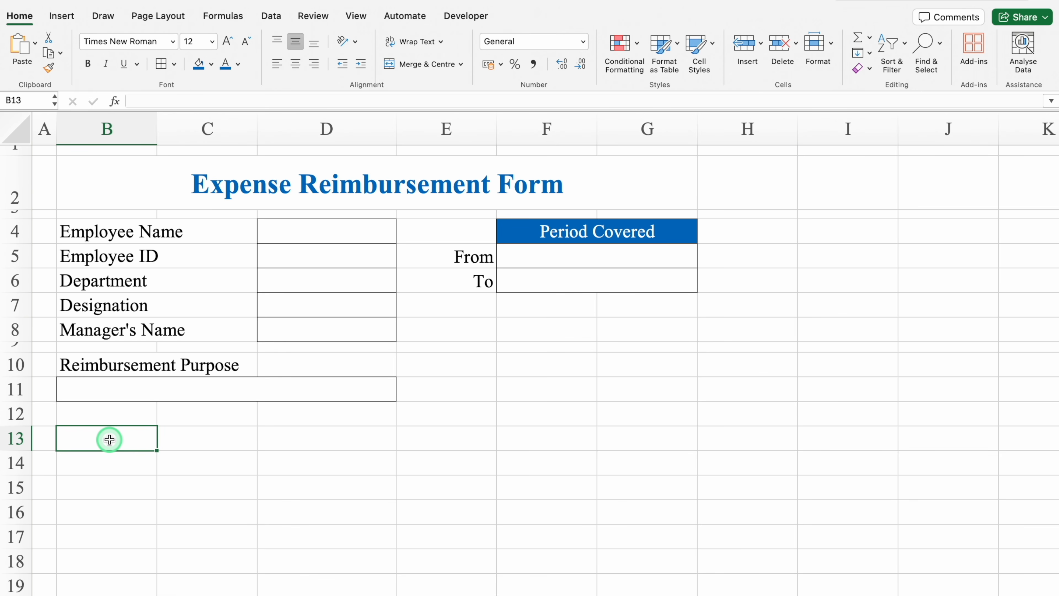
drag(112, 439, 190, 440)
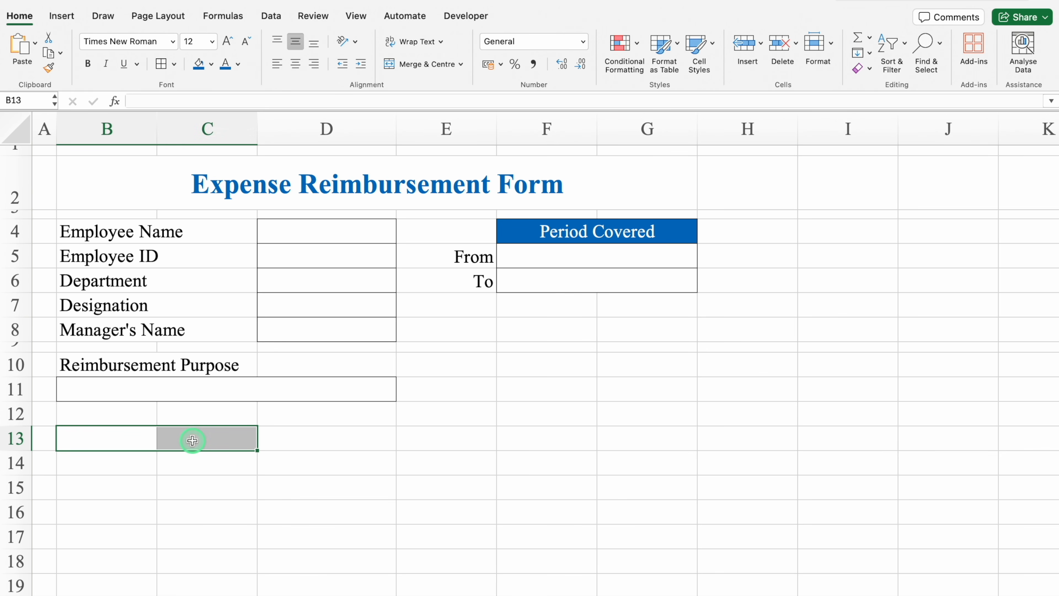
click(425, 63)
text(Expense Details)
key(Return)
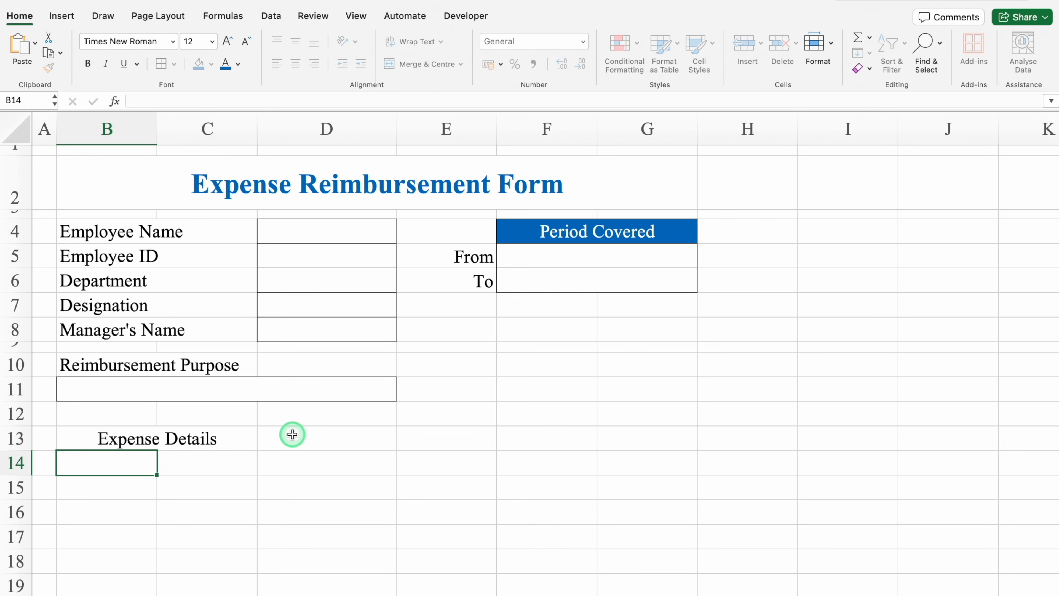
click(232, 437)
click(276, 64)
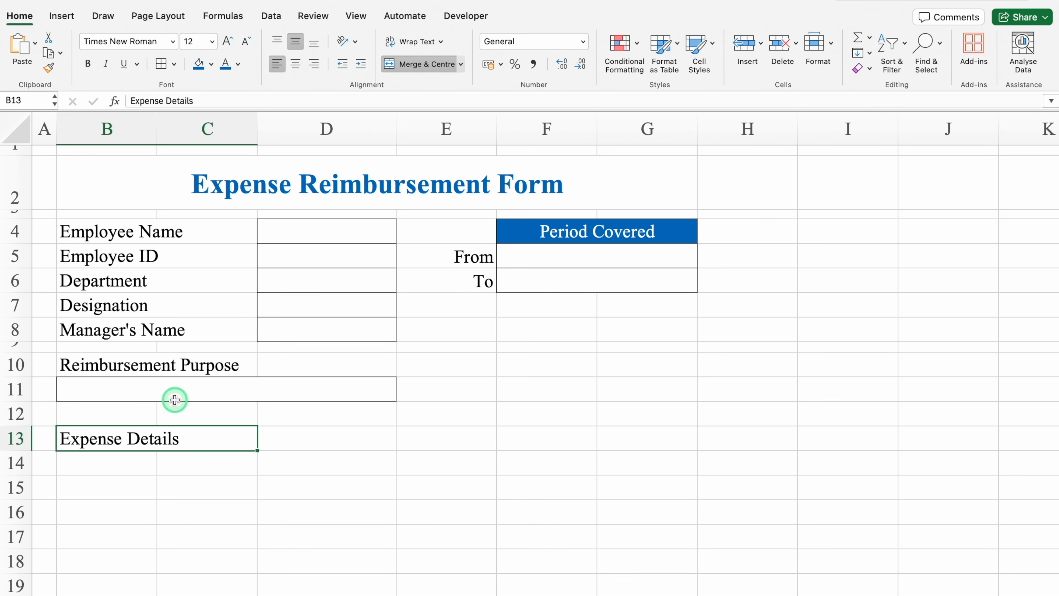
drag(18, 426, 20, 409)
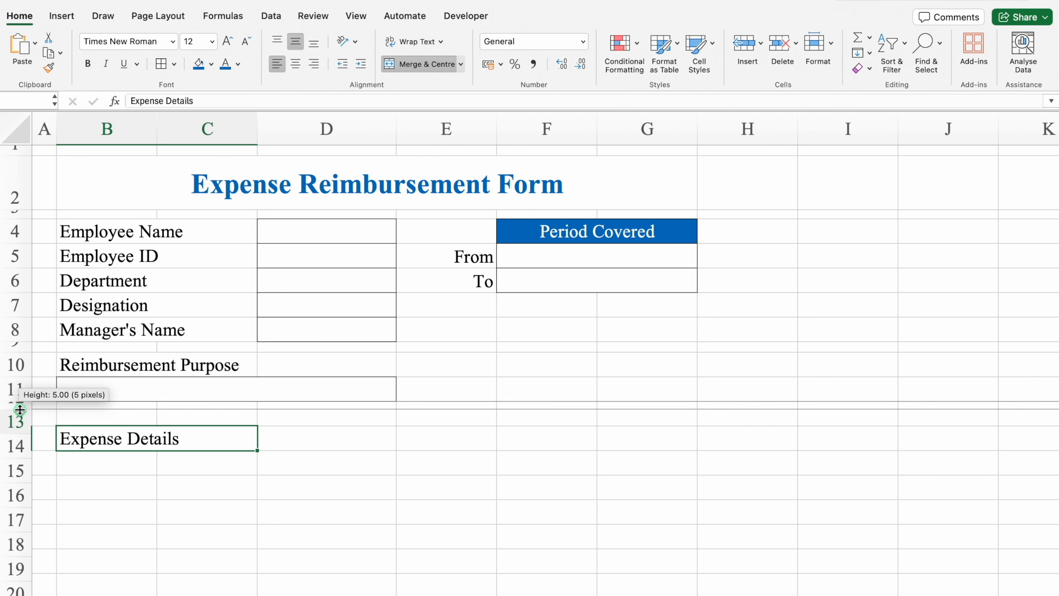
- Enter the table headers Sl. No., Date, Description and Category in cells B14 to E14
click(155, 448)
text(Sl. No.)
key(Tab)
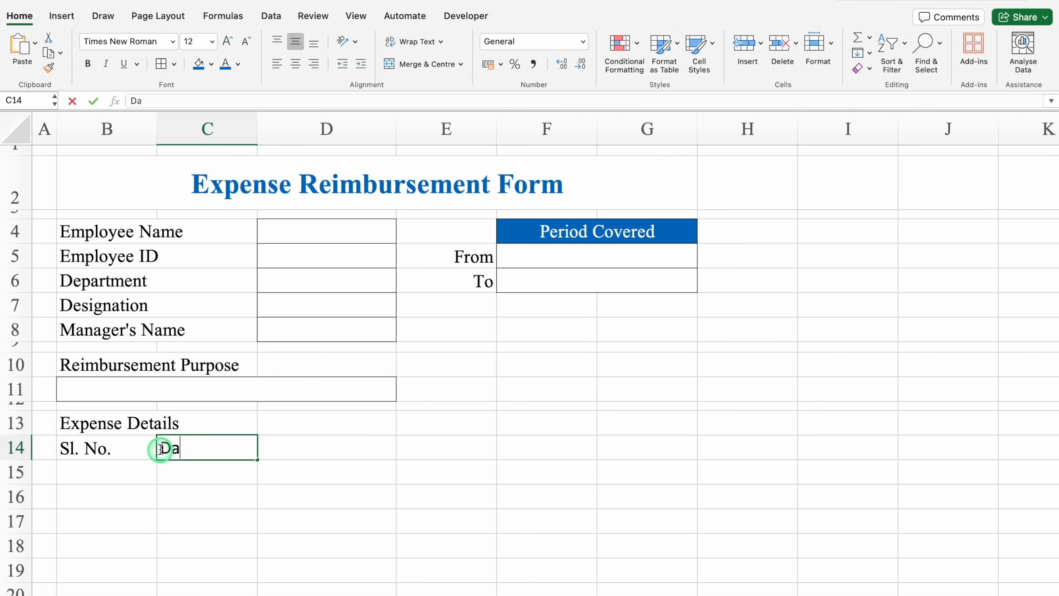
key(Tab)
text(Description)
key(Tab)
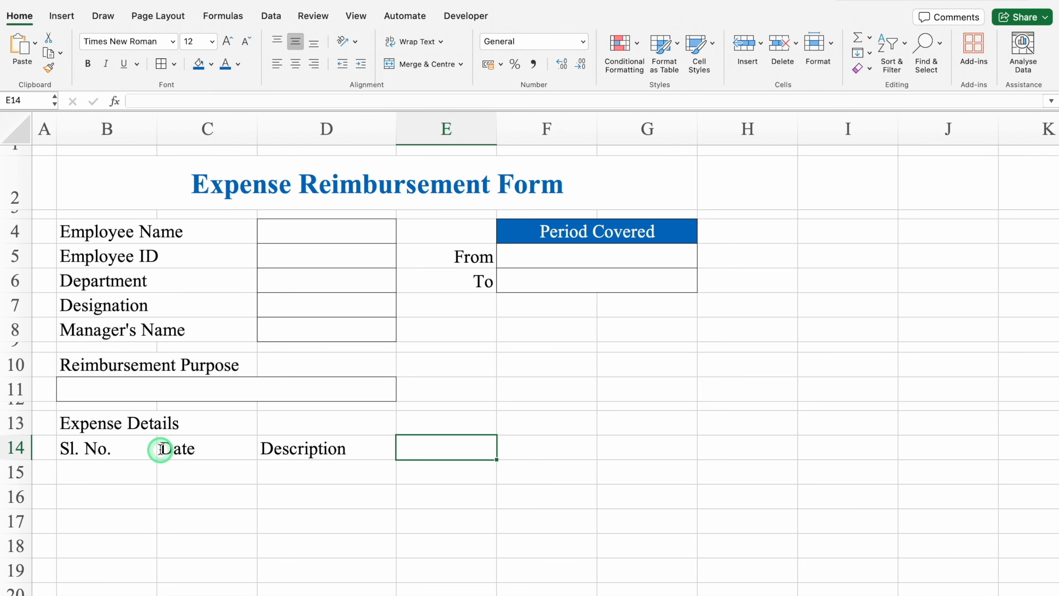
text(Catego)
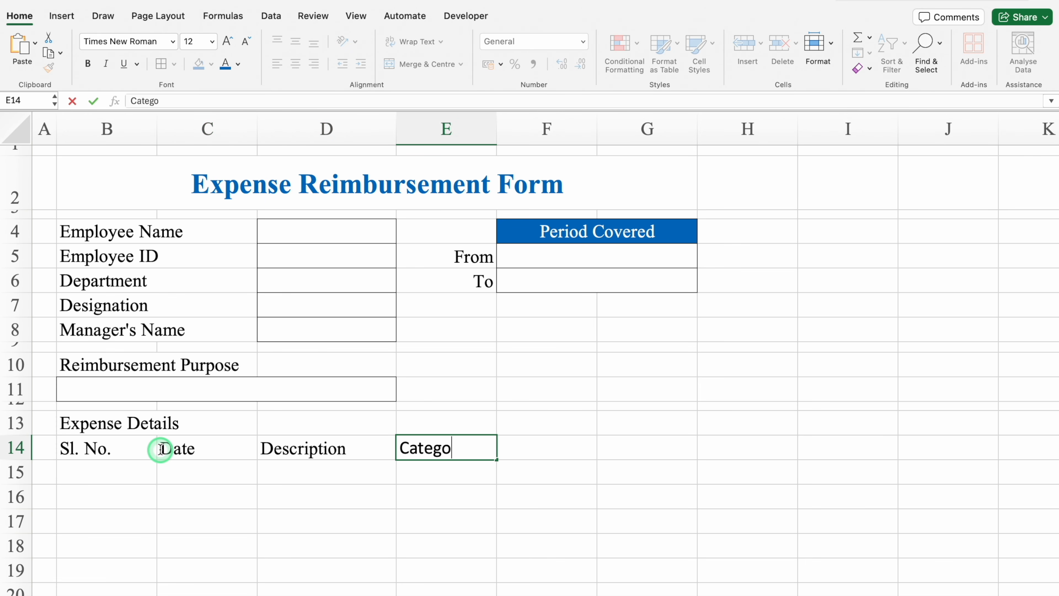
text(ry)
key(Tab)
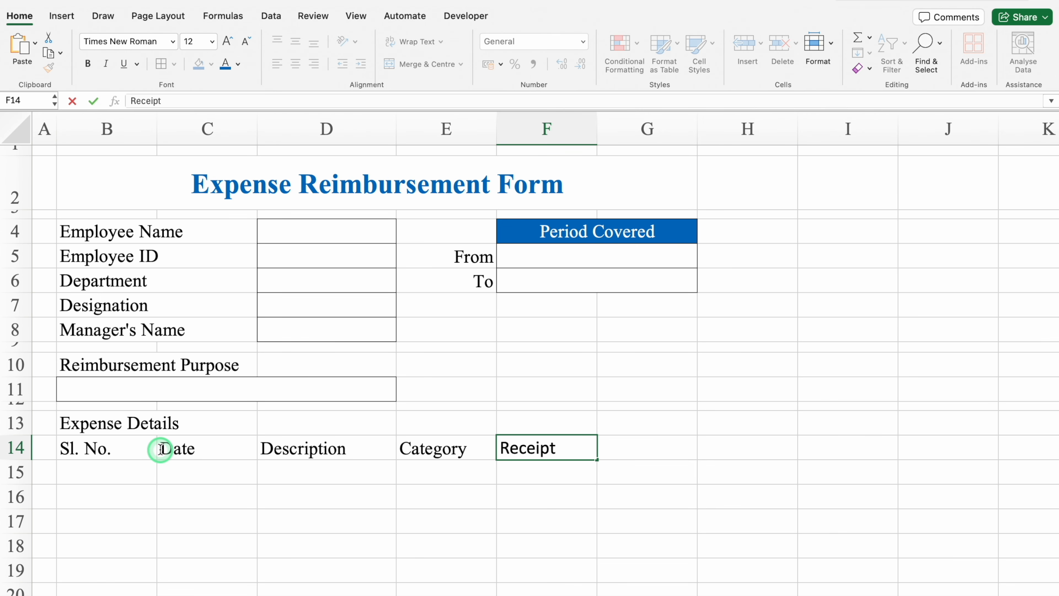
- Enter the header Receipt Attached on two lines in F14 and Amount in G14
text(Receipt)
key(alt+Return)
text(Attached)
key(Tab)
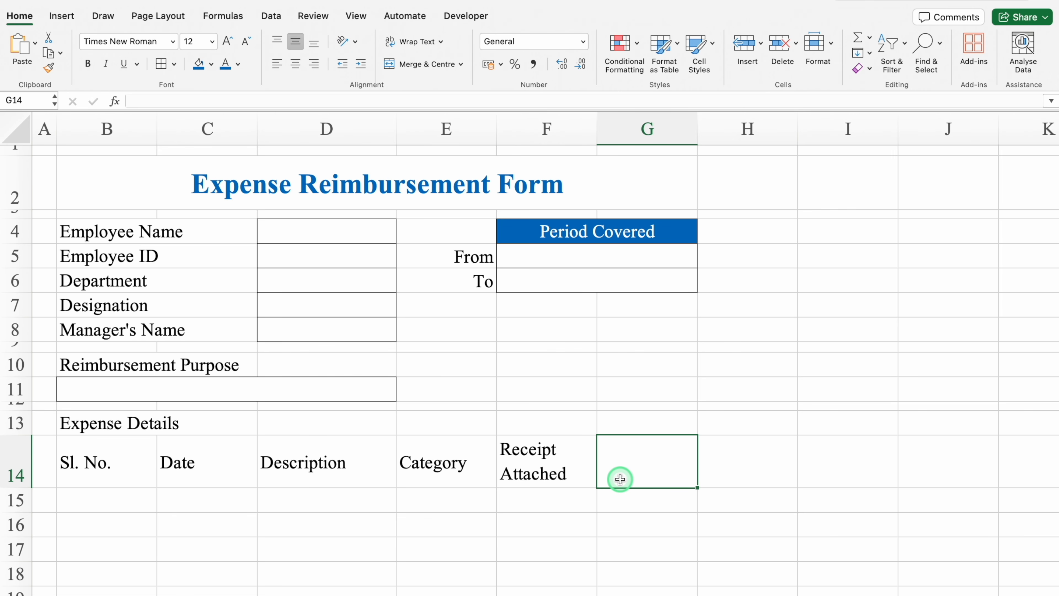
text(Amount)
key(Return)
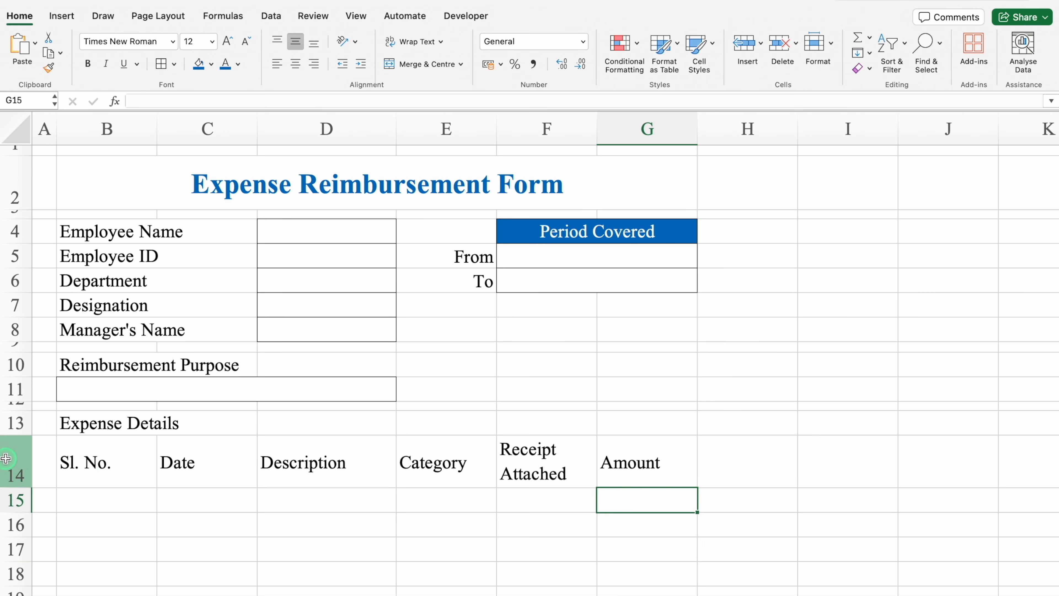
- Centre row 14 and give headers B14 to G14 a blue fill, white text and borders
click(15, 463)
click(297, 66)
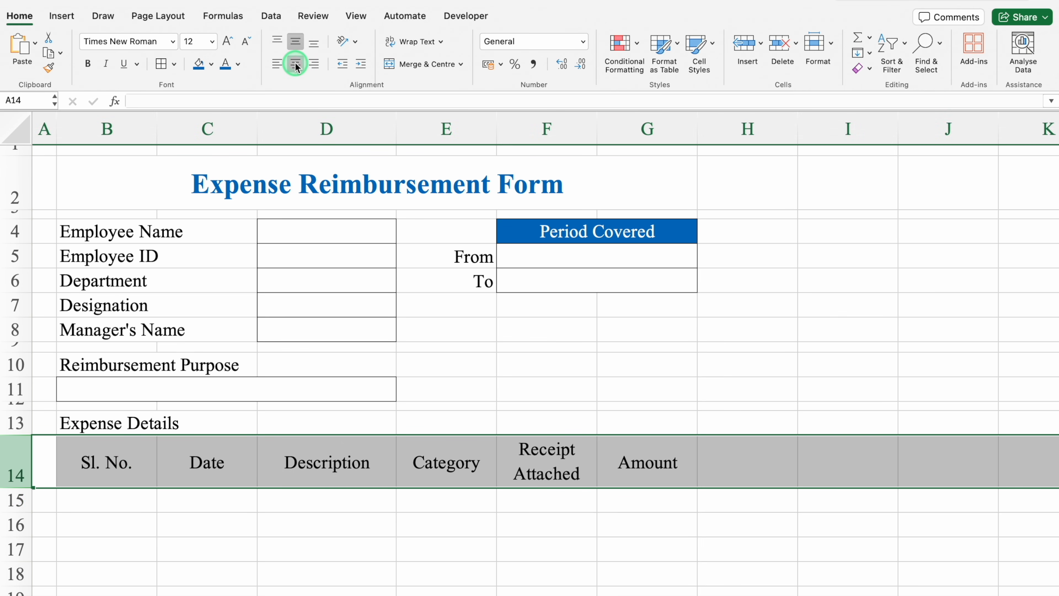
drag(103, 465, 630, 462)
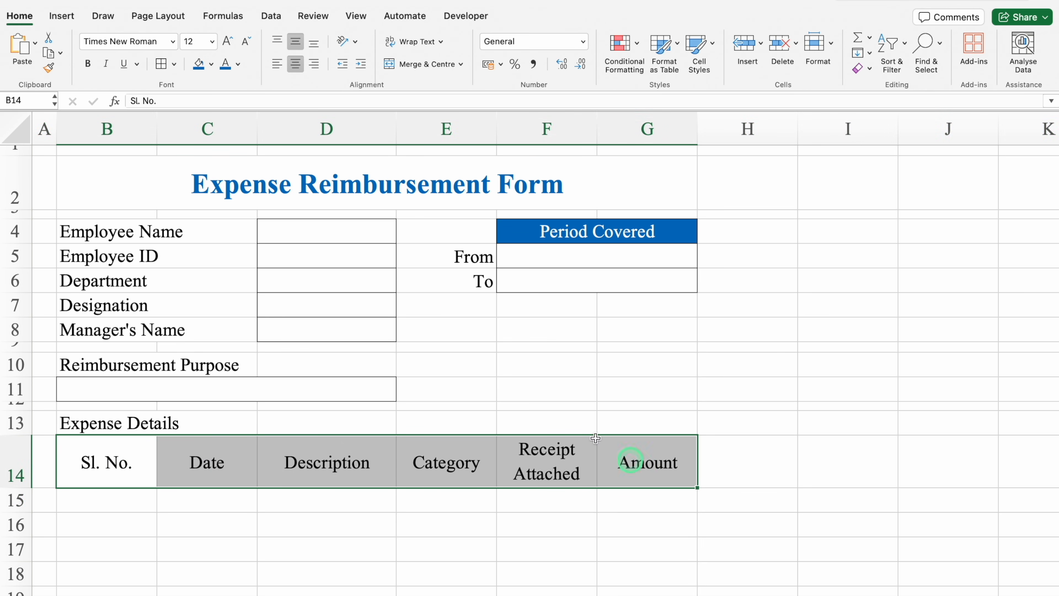
click(205, 66)
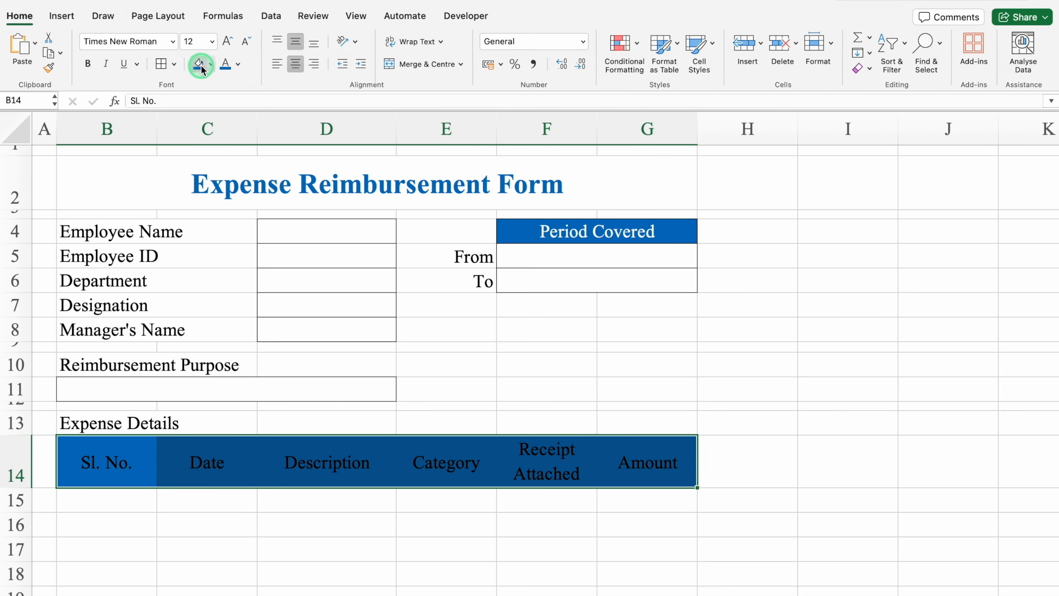
click(237, 63)
click(229, 127)
click(161, 65)
- Fill the Sl. No. column with serial numbers 1 to 10 in cells B15 to B24
click(109, 504)
key(Down)
key(Down)
key(Down)
key(Down)
key(Down)
key(Down)
key(Down)
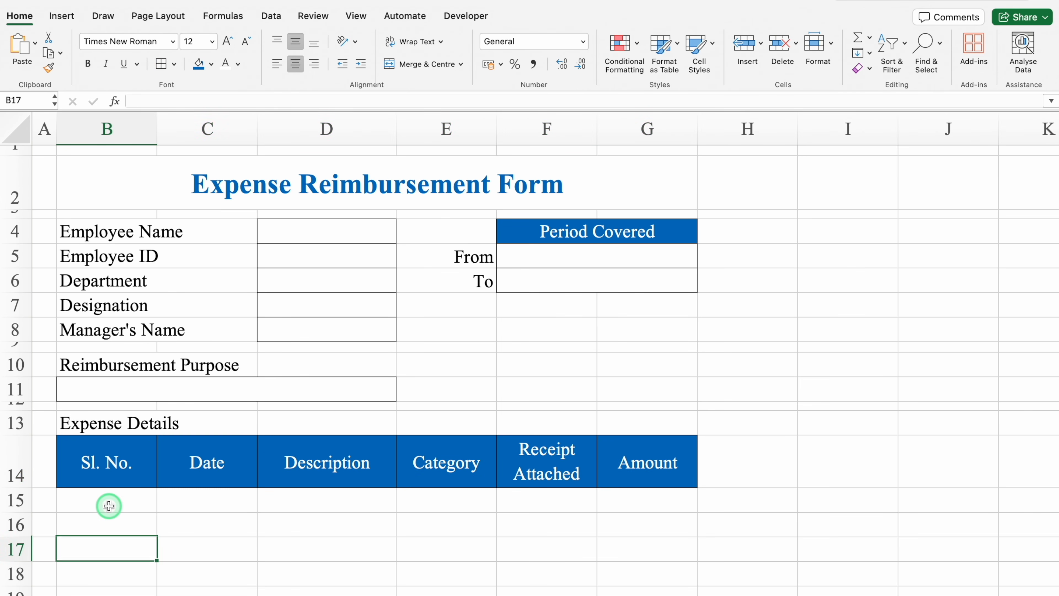
scroll(109, 506, down, 5)
click(113, 293)
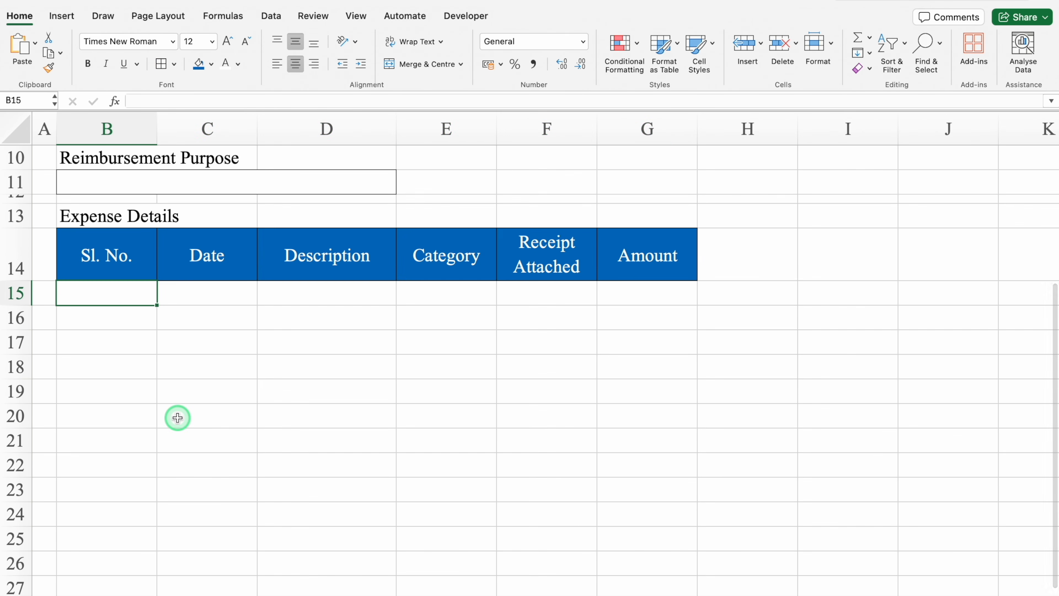
key(Return)
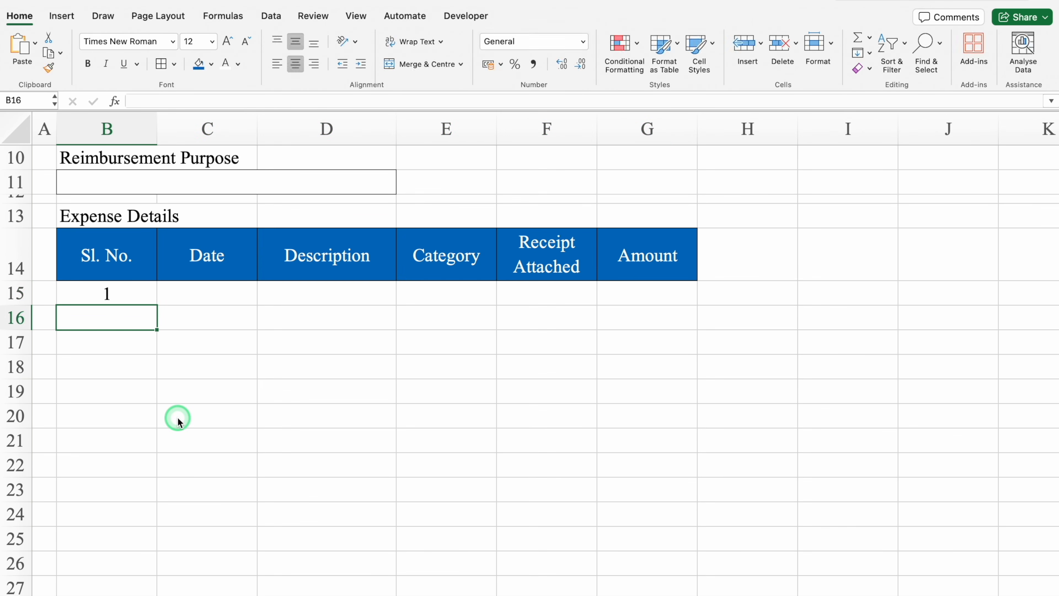
key(Return)
drag(135, 292, 138, 537)
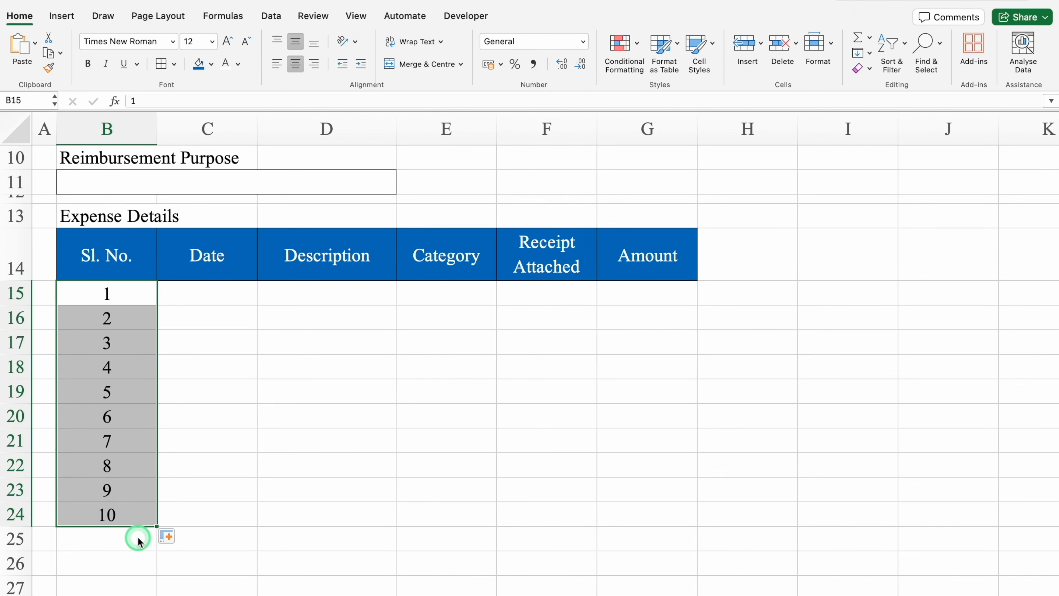
- Apply all borders to the expense table in cells B14 to G24
click(114, 260)
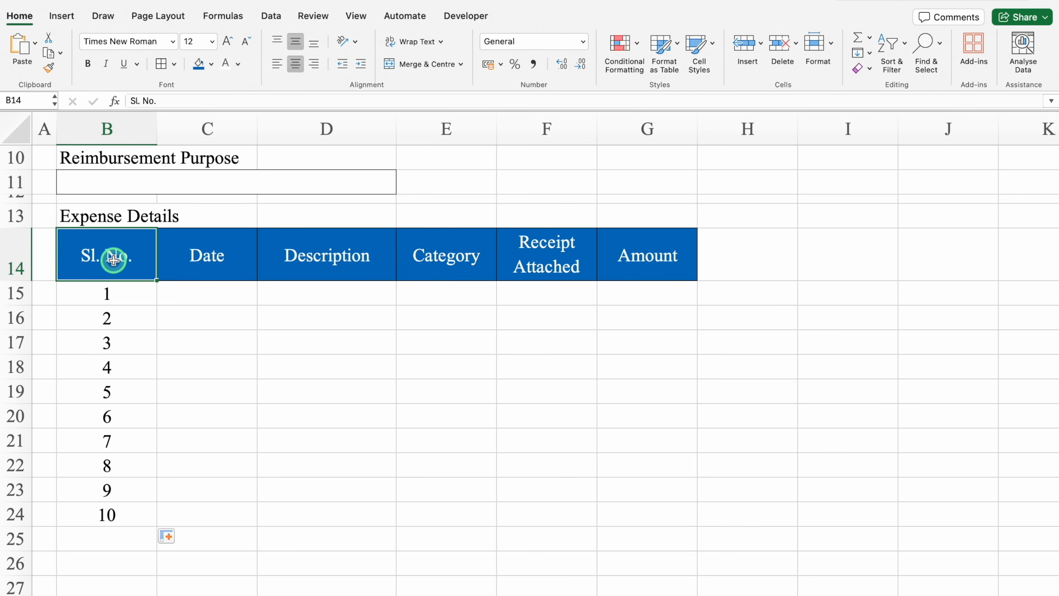
key(ctrl+shift+Down)
key(ctrl+shift+Right)
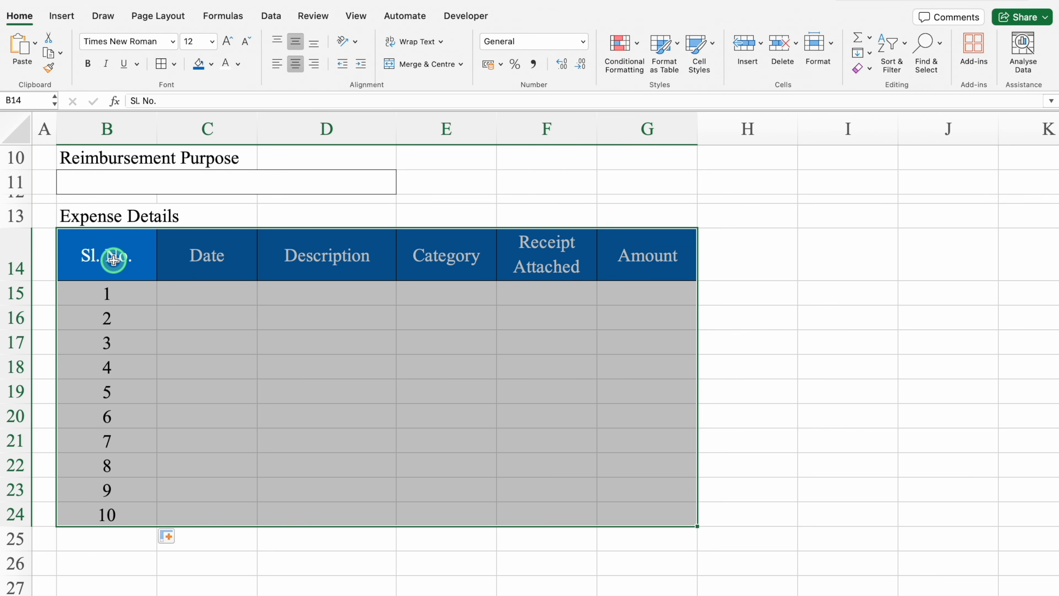
click(161, 64)
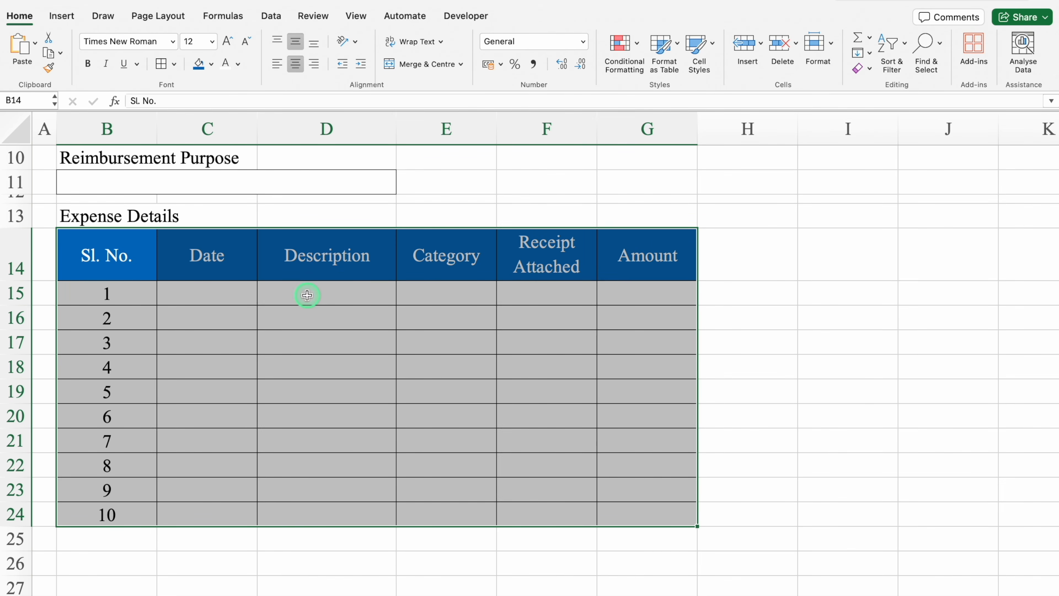
- Hide the gridlines on the Reimbursement sheet
scroll(307, 294, down, 3)
click(445, 208)
click(356, 15)
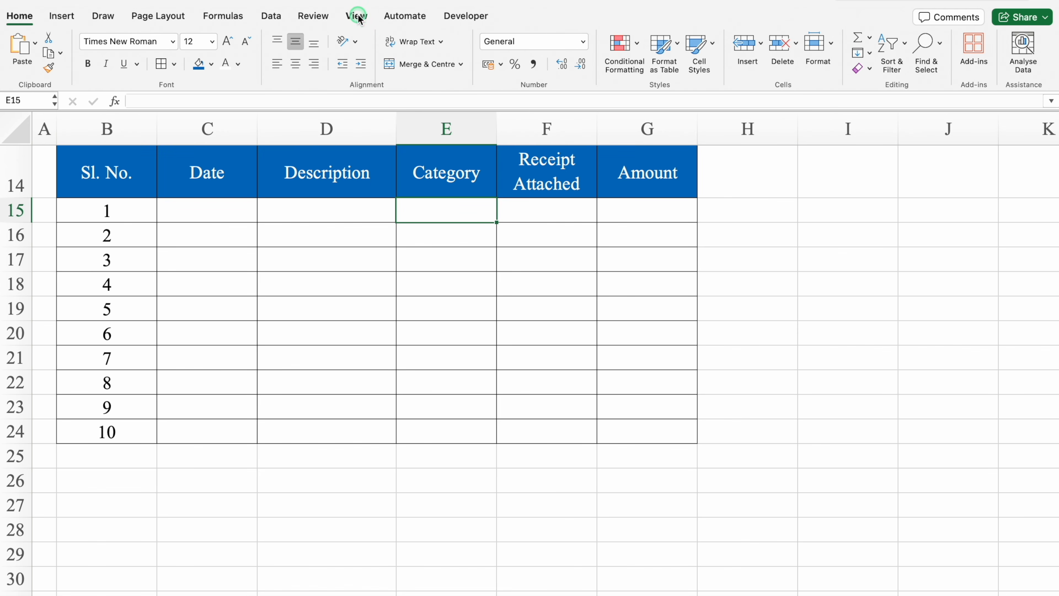
click(387, 53)
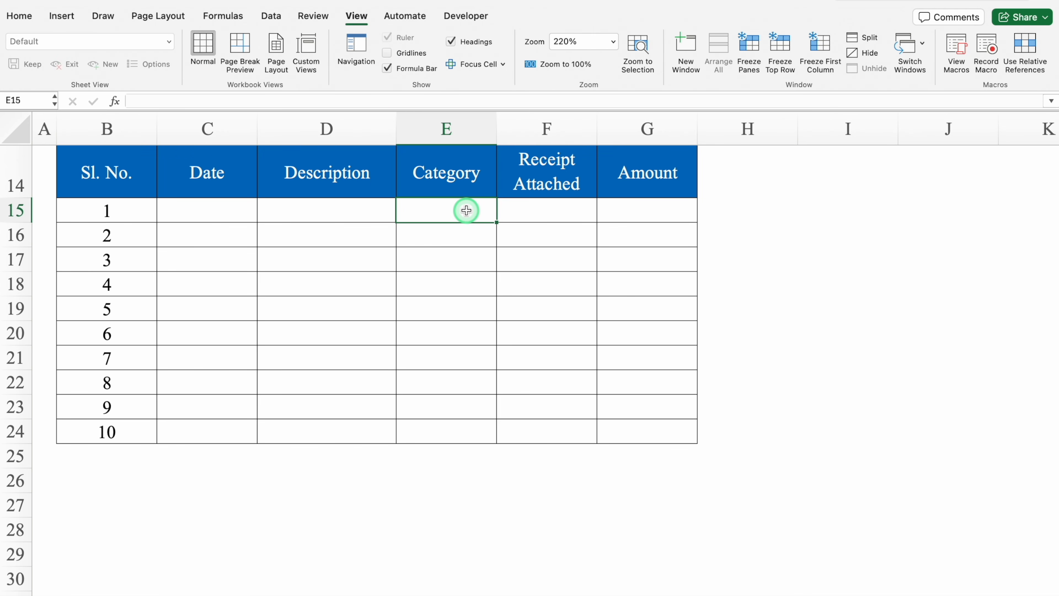
- Add a list drop-down to Category cells E15 to E24 sourced from =Settings!$B$3:$B$37 and check its options
drag(466, 210, 465, 424)
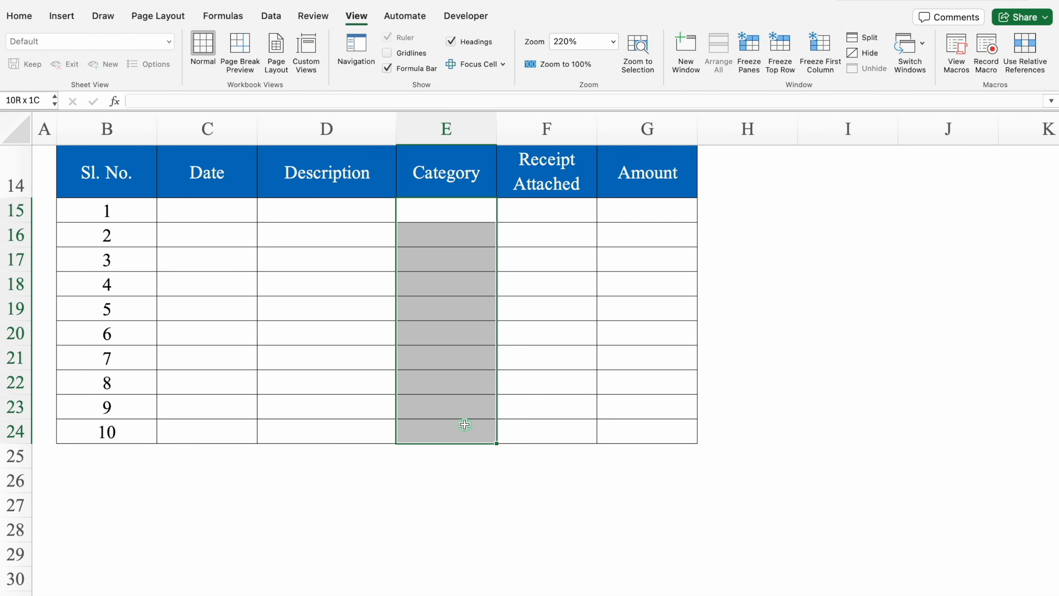
click(271, 15)
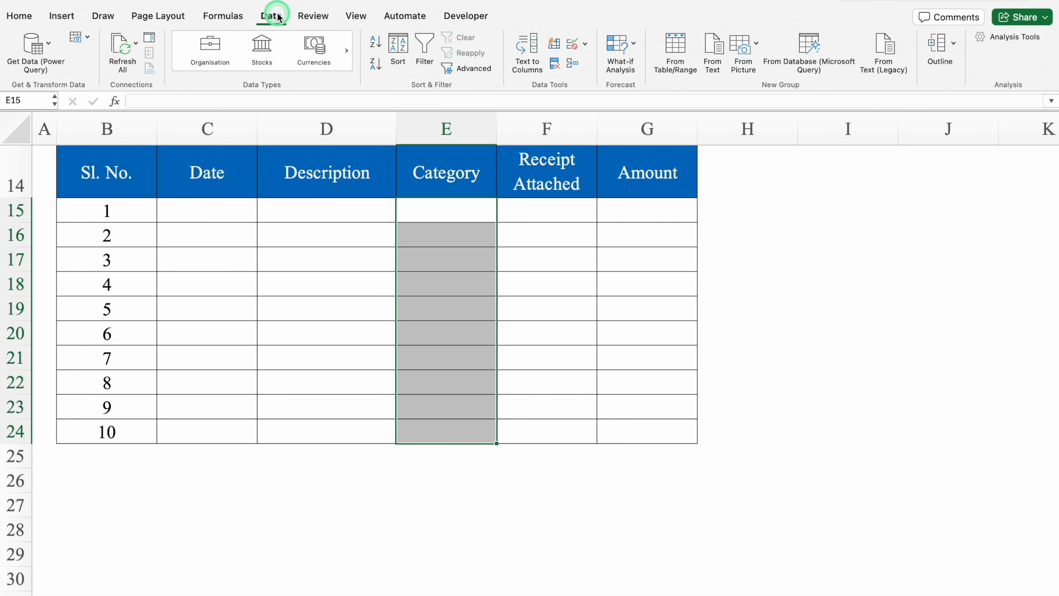
click(586, 44)
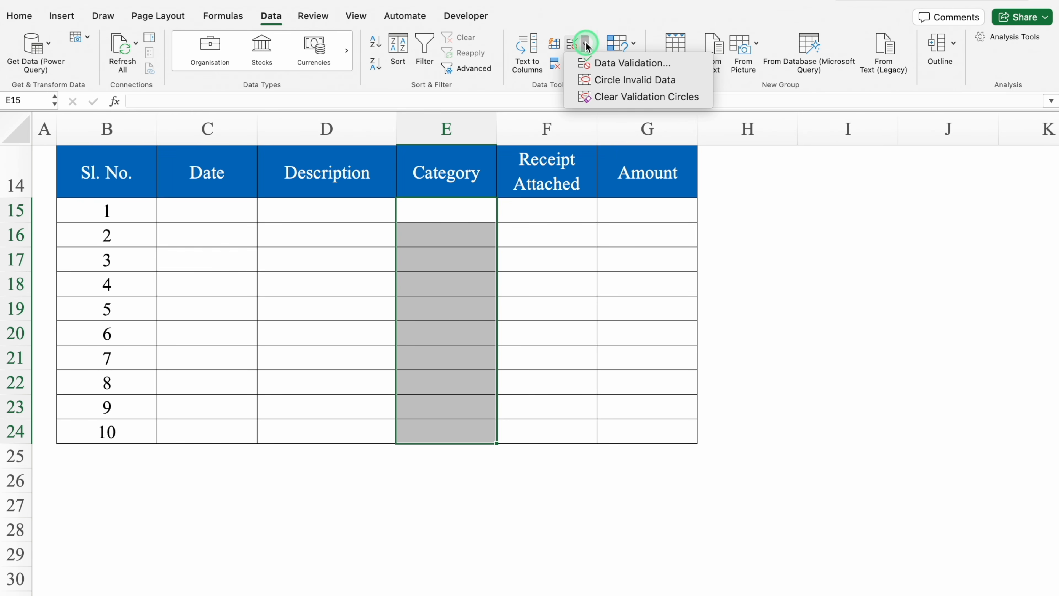
click(622, 63)
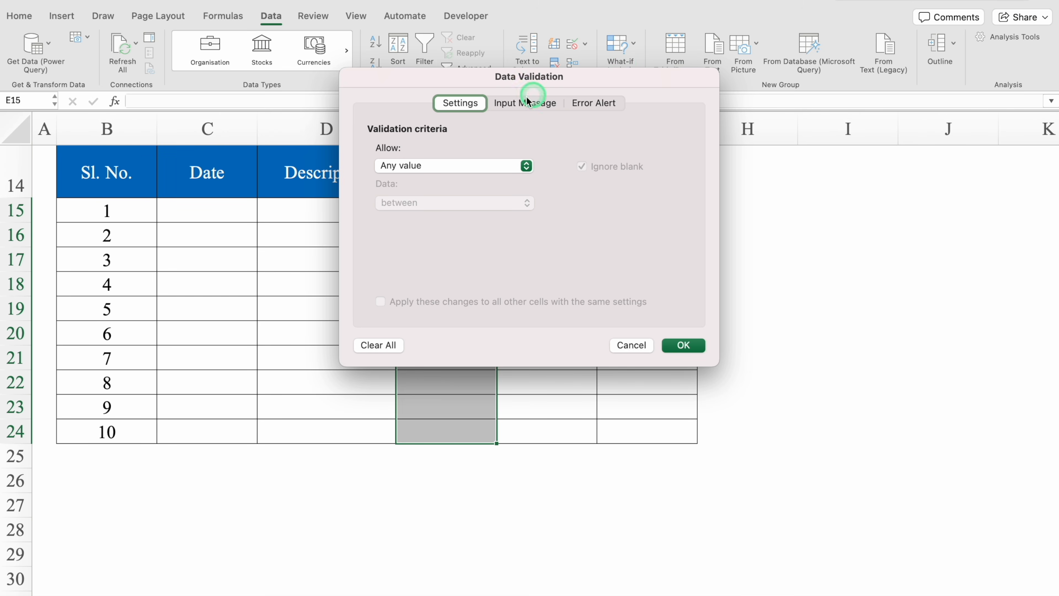
click(527, 167)
click(442, 211)
click(443, 240)
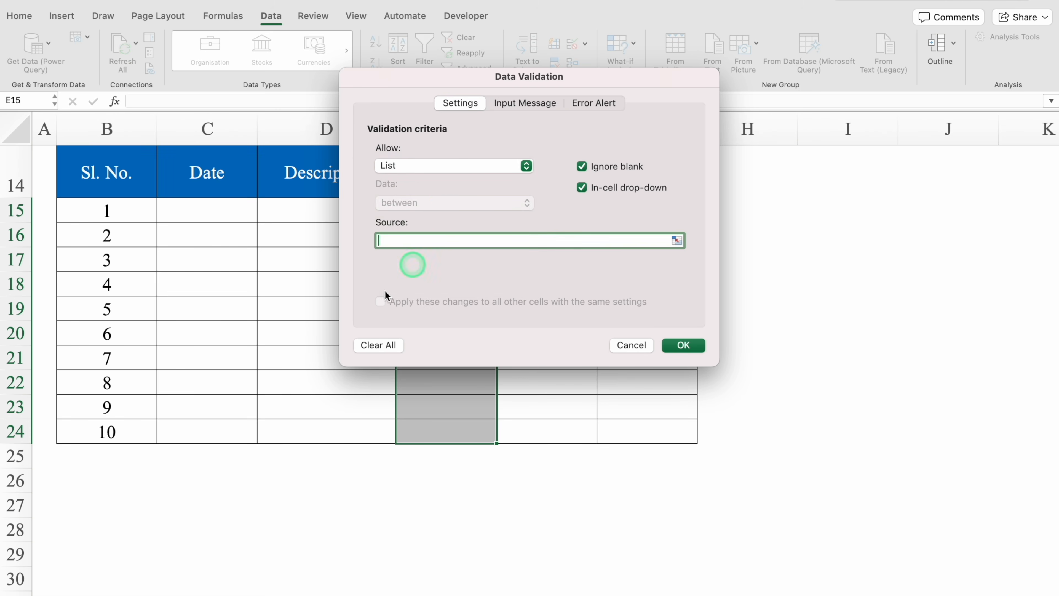
click(191, 594)
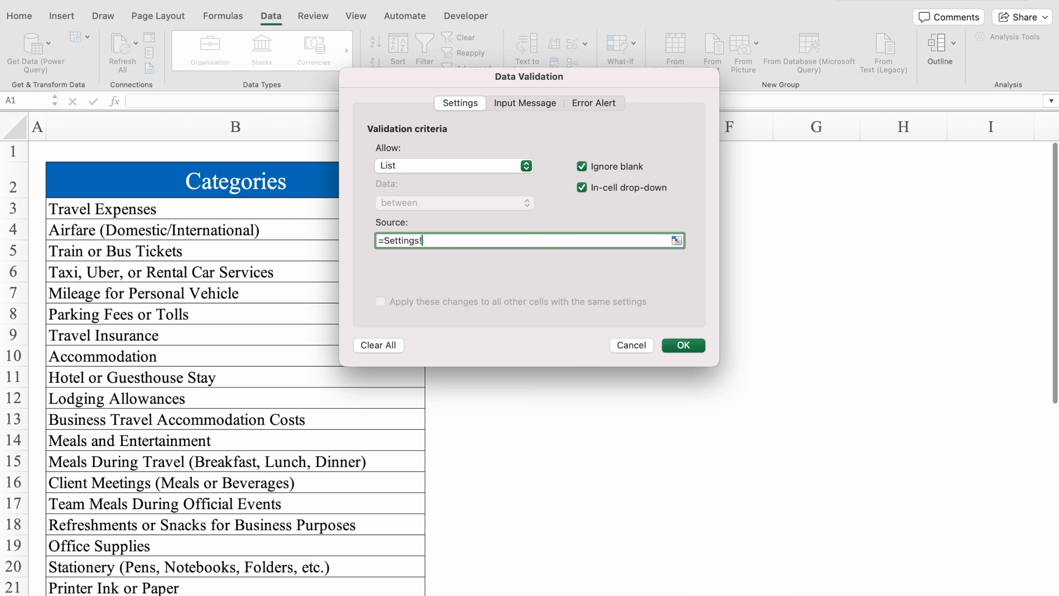
drag(169, 212, 188, 536)
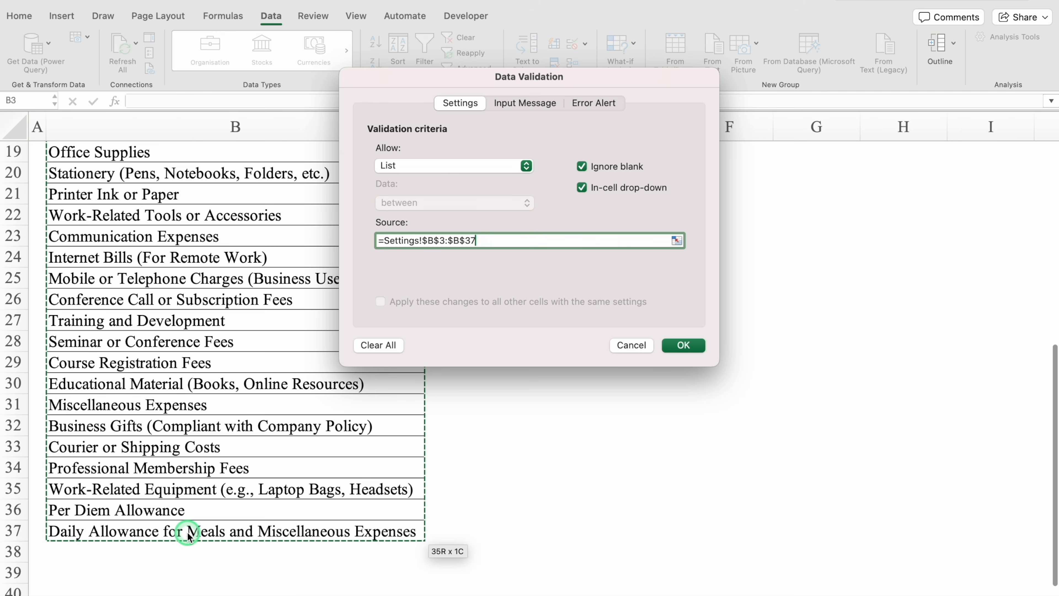
click(689, 346)
click(502, 216)
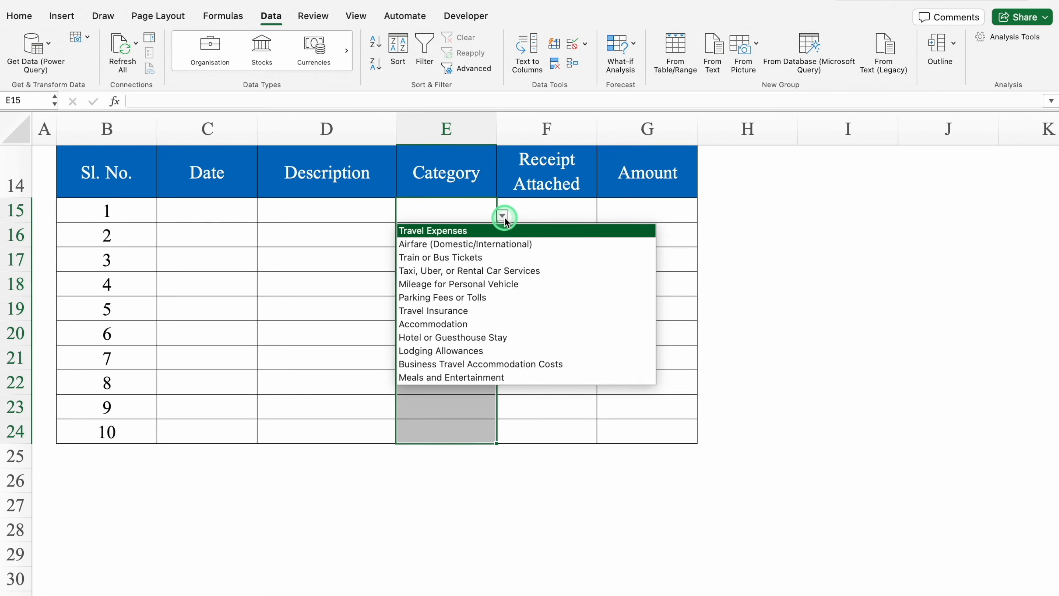
click(476, 210)
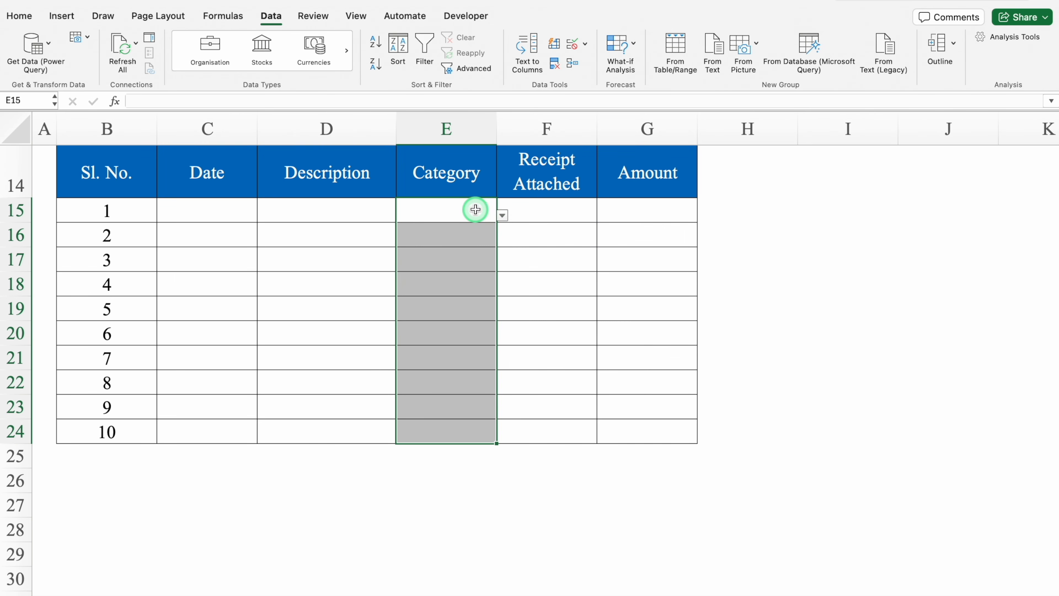
- Add a Yes,No list drop-down to Receipt Attached cells F15 to F24 and check its options
click(549, 211)
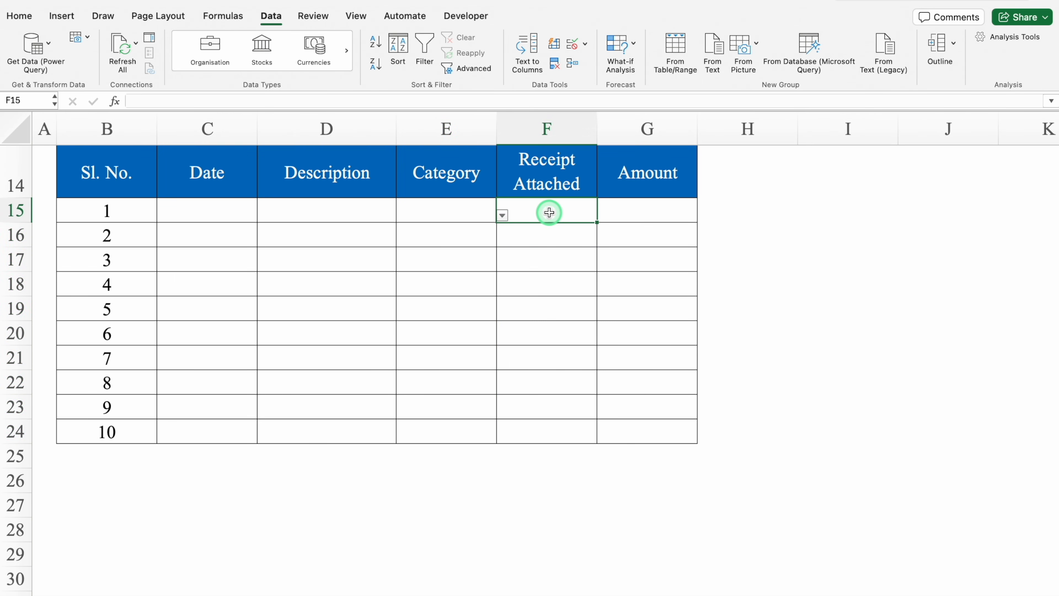
drag(549, 251, 548, 427)
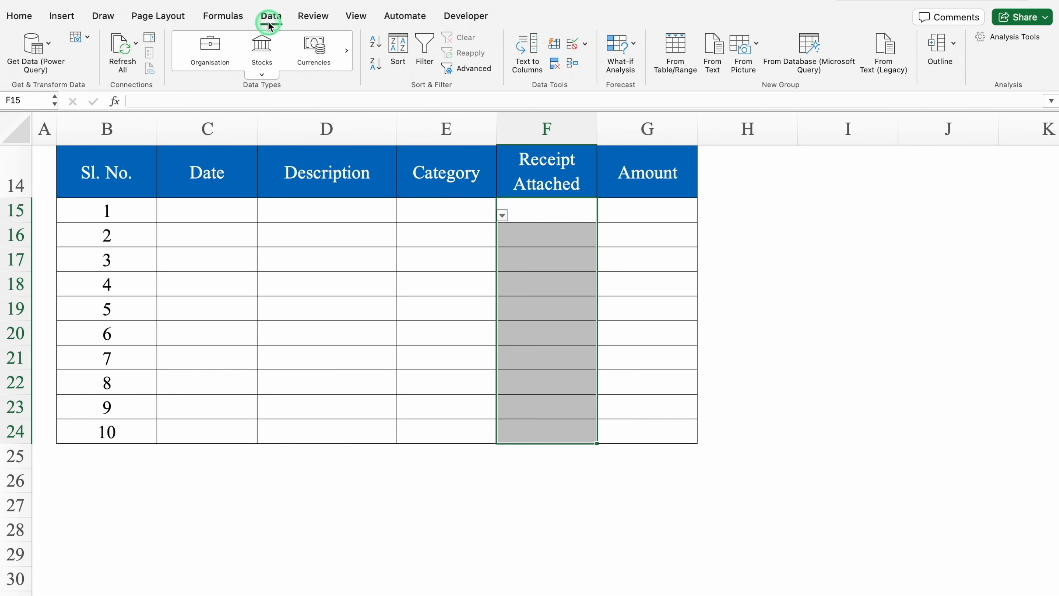
click(586, 43)
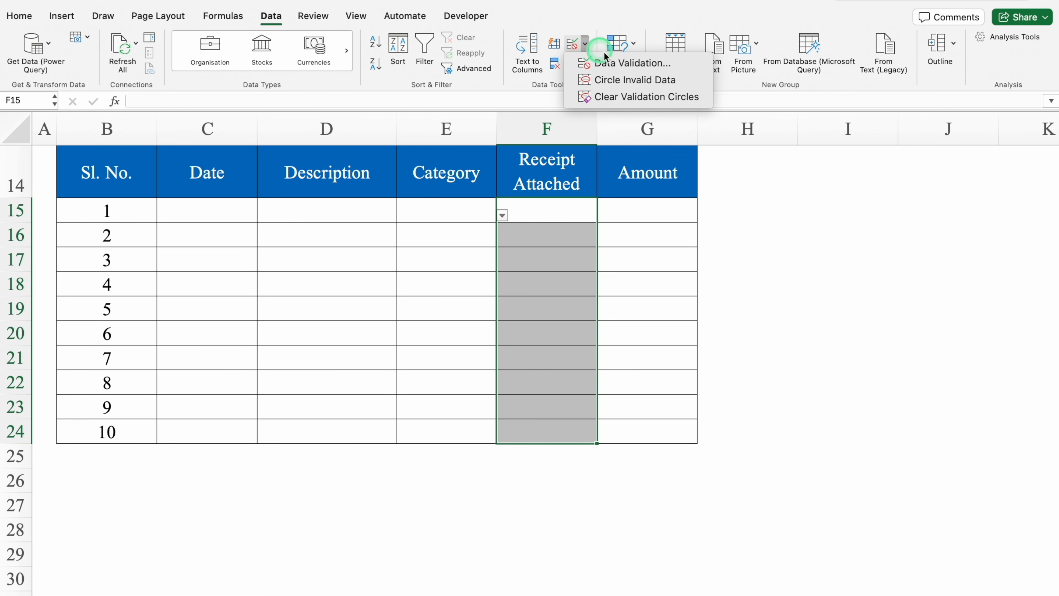
click(597, 64)
click(526, 165)
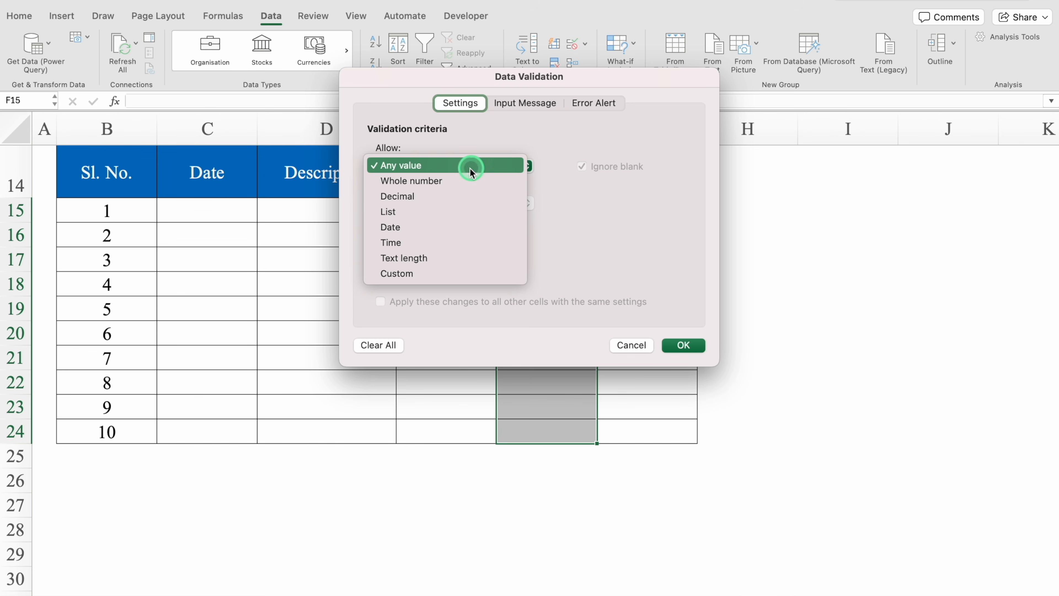
click(444, 211)
click(421, 240)
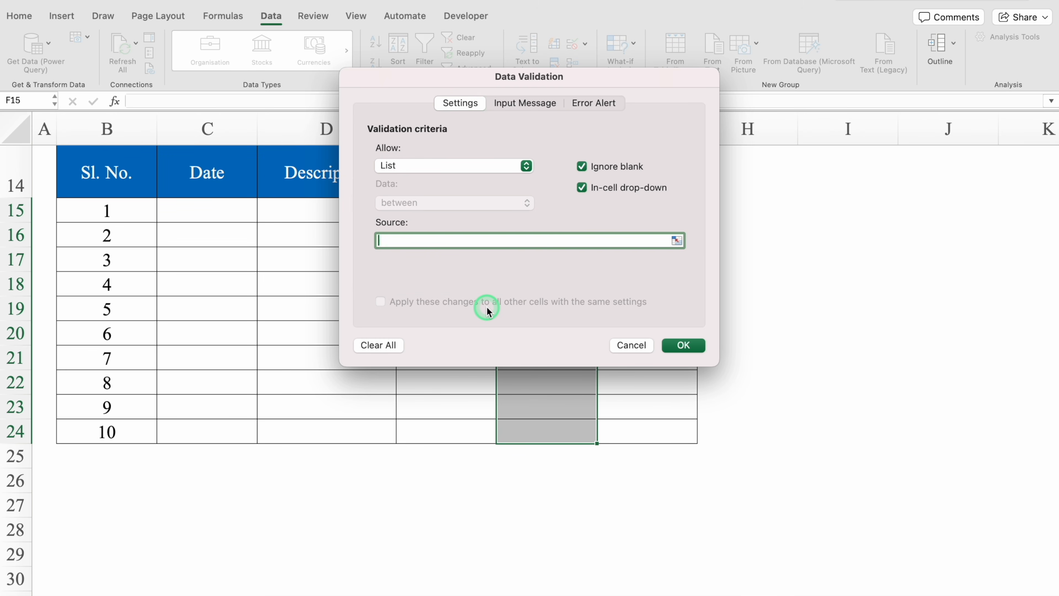
text(Yes,No)
click(681, 345)
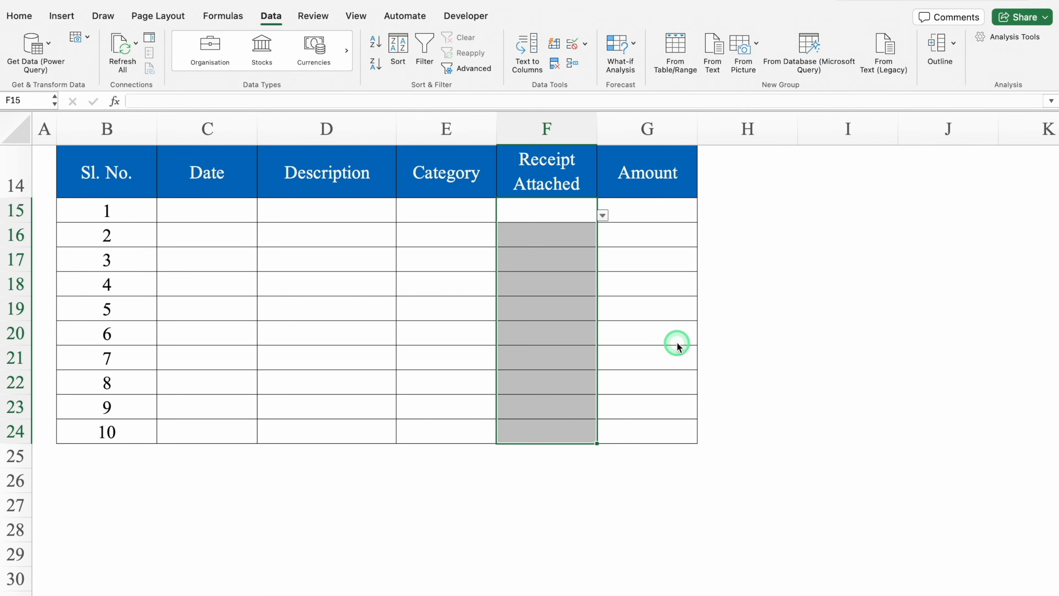
click(575, 215)
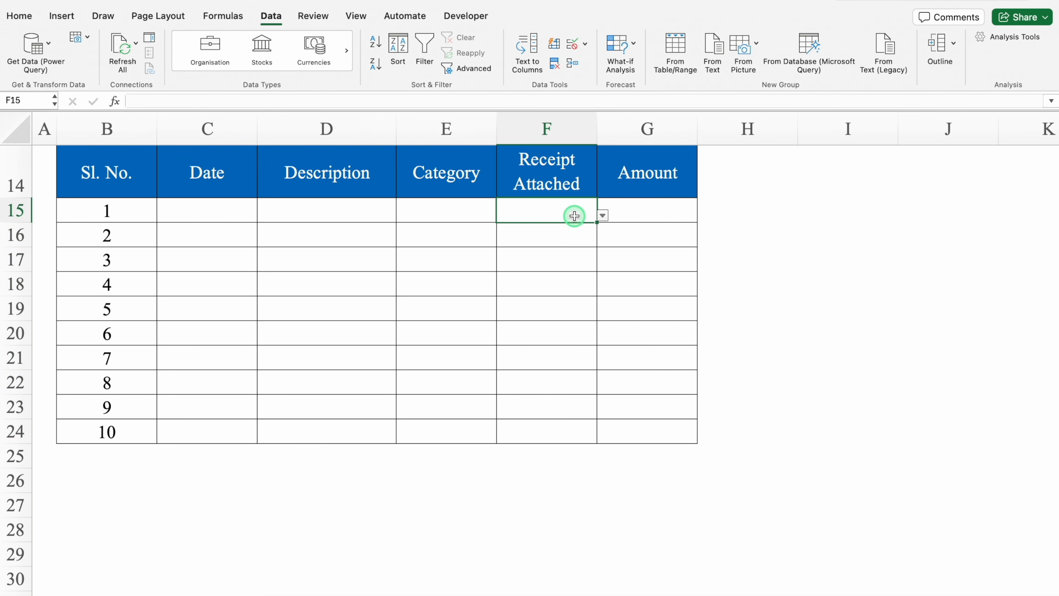
click(602, 215)
click(579, 208)
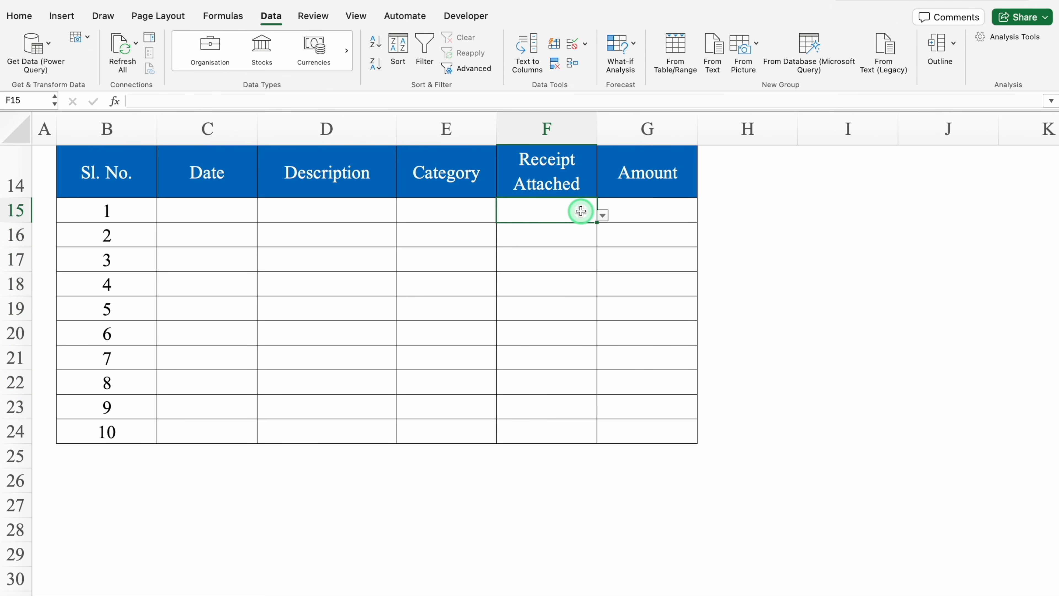
- Widen the Category column and enter the labels Subtotal, Advance and Total Reimbursement in cells E25 to E27
click(479, 457)
drag(496, 125, 523, 121)
text(S)
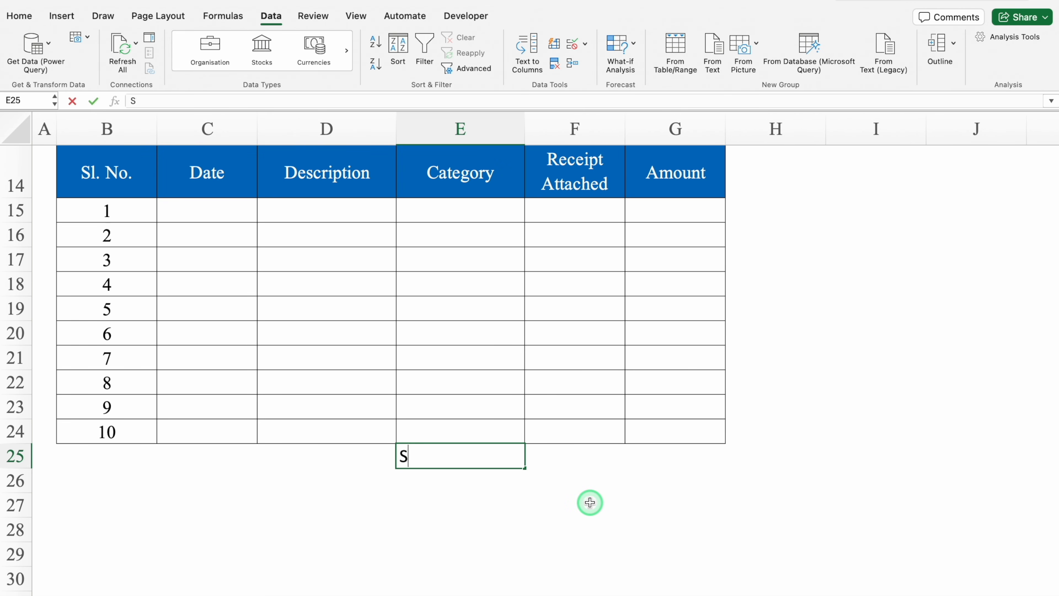
text(ub)
key(Return)
text(Advance)
key(Return)
text(Total Reimbursement)
click(542, 554)
- Merge columns E and F separately in rows 25, 26 and 27, and left-align the three summary labels
drag(473, 461, 553, 458)
click(22, 15)
click(429, 64)
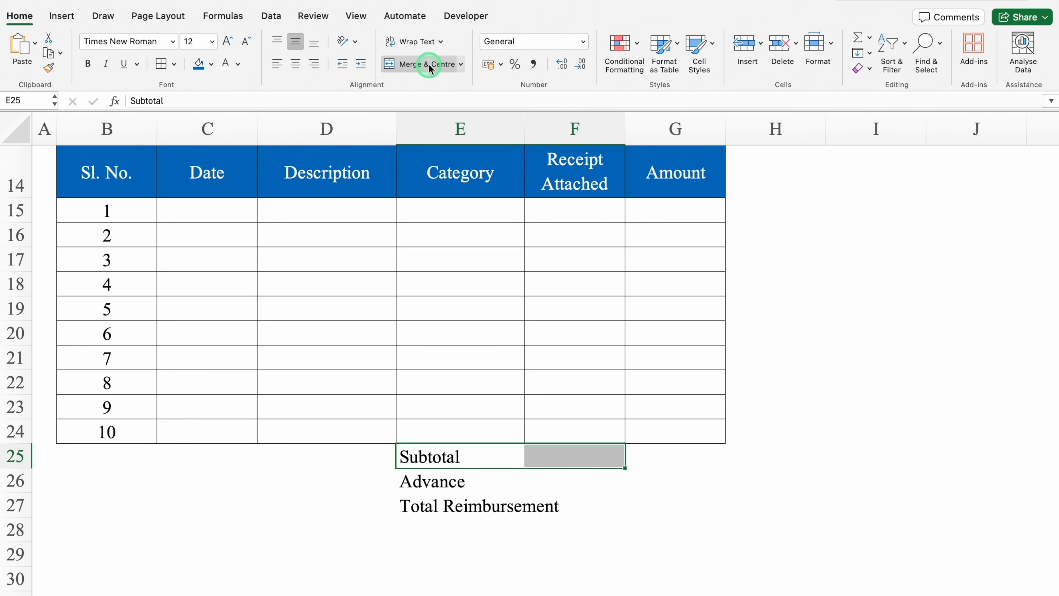
drag(461, 480, 575, 481)
click(408, 70)
drag(417, 506, 582, 511)
click(432, 63)
drag(482, 456, 481, 502)
click(277, 64)
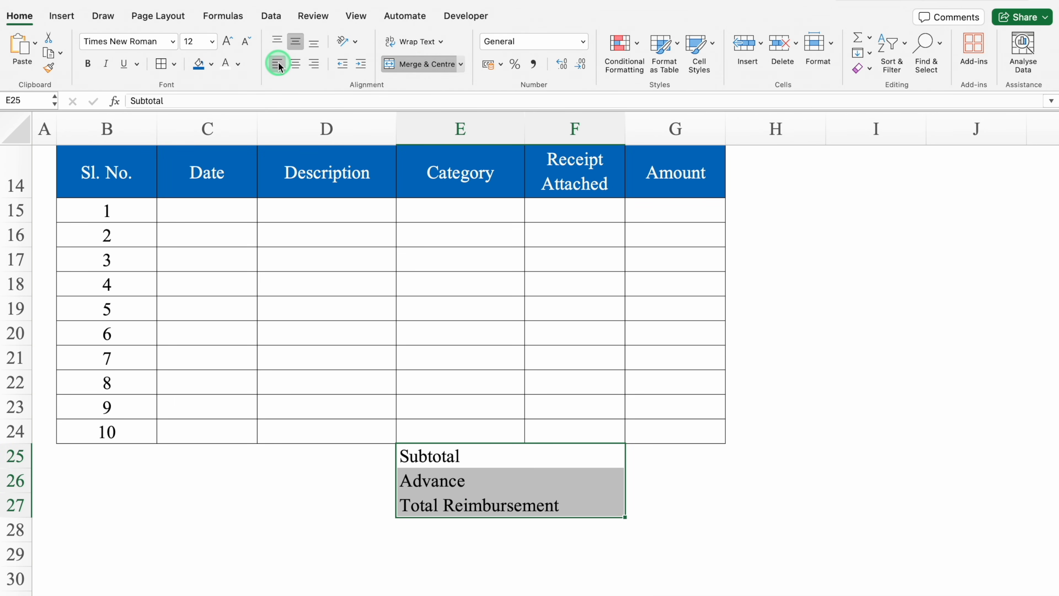
- Apply all borders to the summary amount cells G25 to G27
click(691, 458)
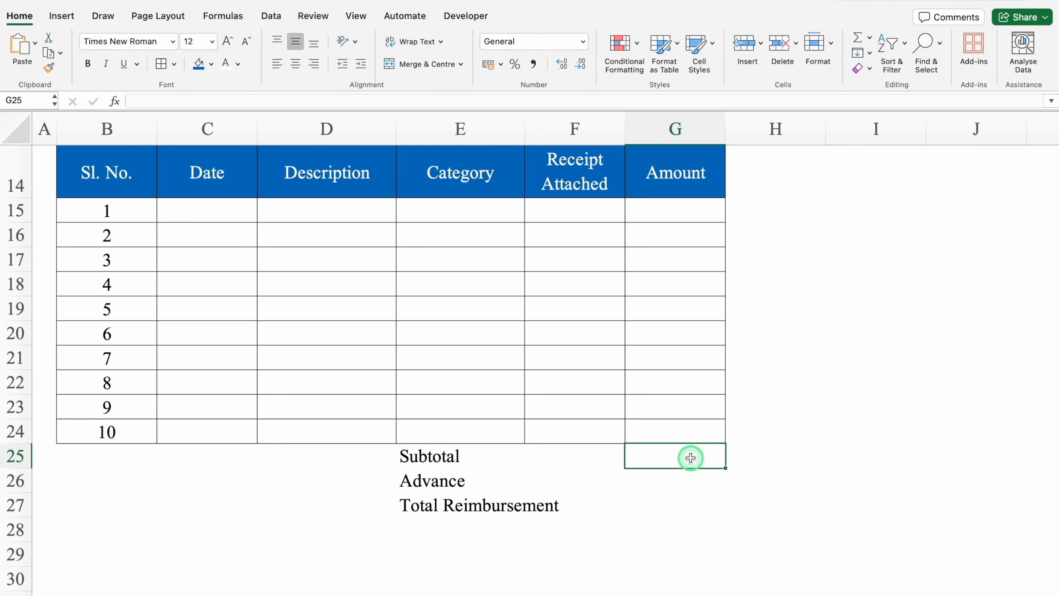
drag(691, 464, 689, 505)
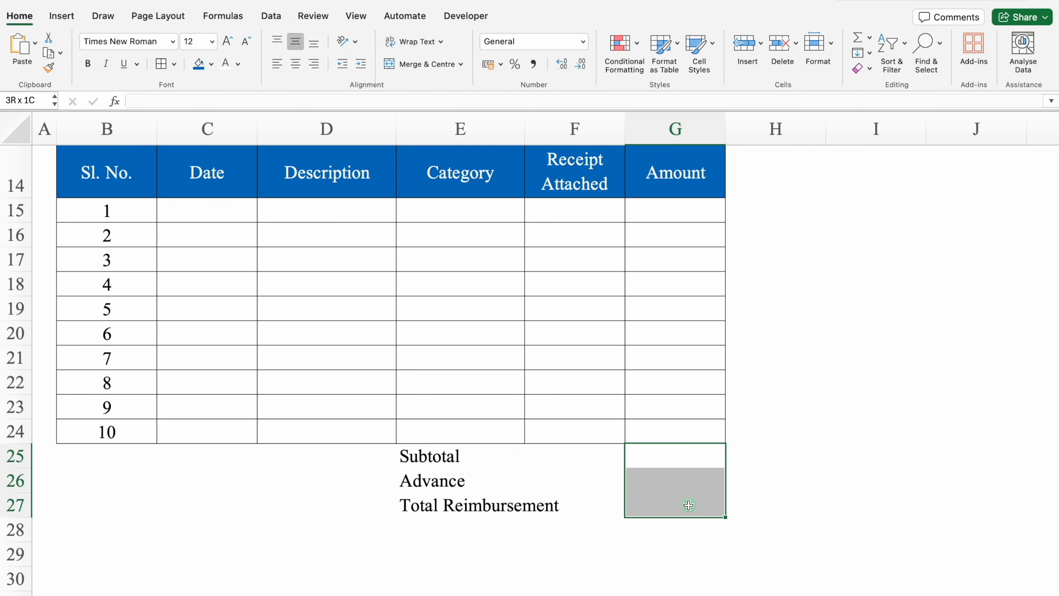
click(161, 64)
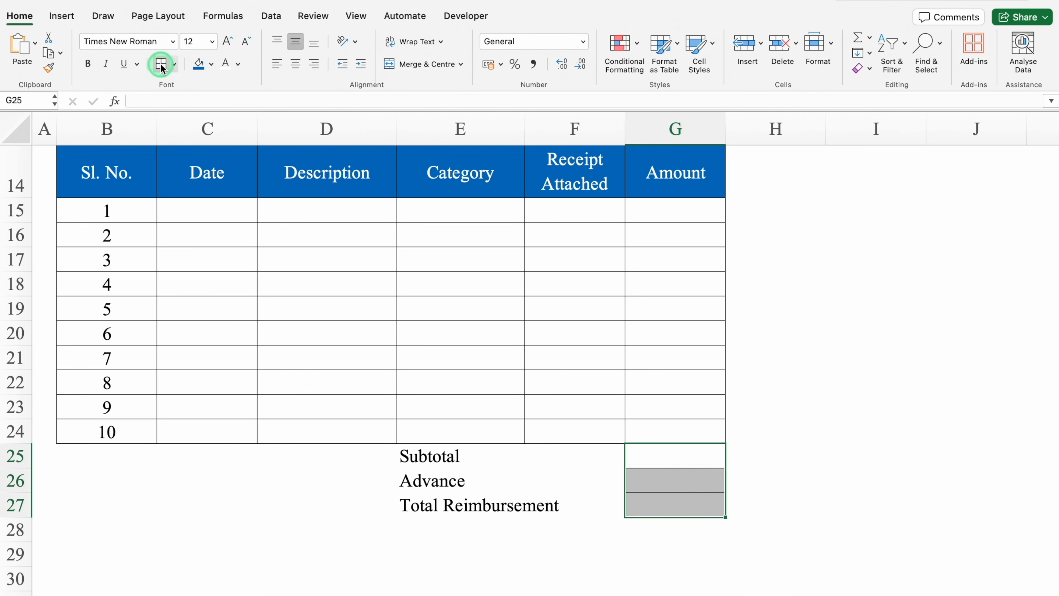
- Fill the Subtotal and Total Reimbursement amount cells G25 and G27 with blue, using white font in G25
click(676, 455)
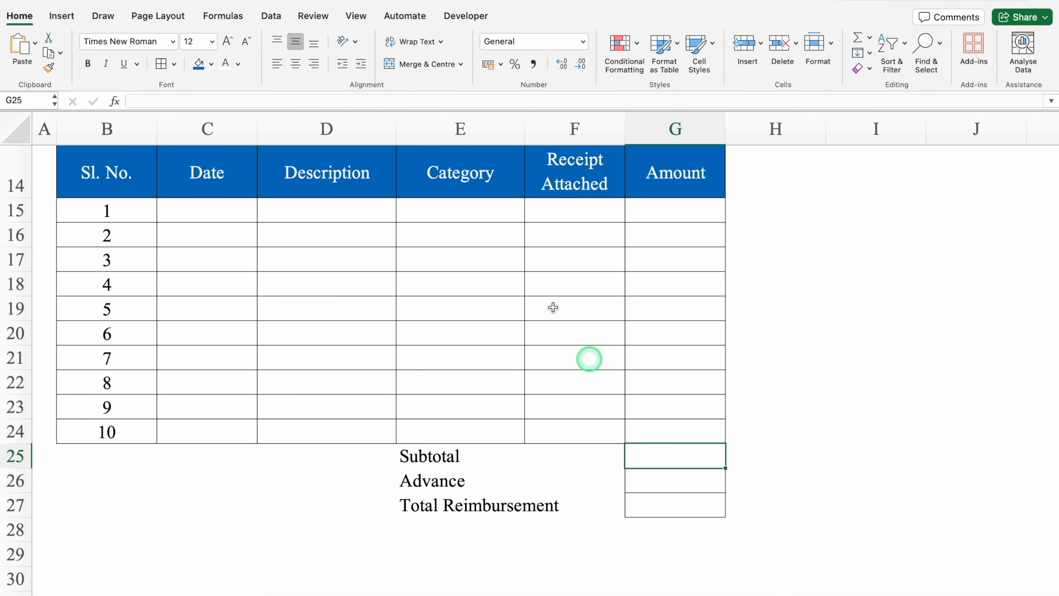
click(198, 63)
click(225, 67)
click(664, 504)
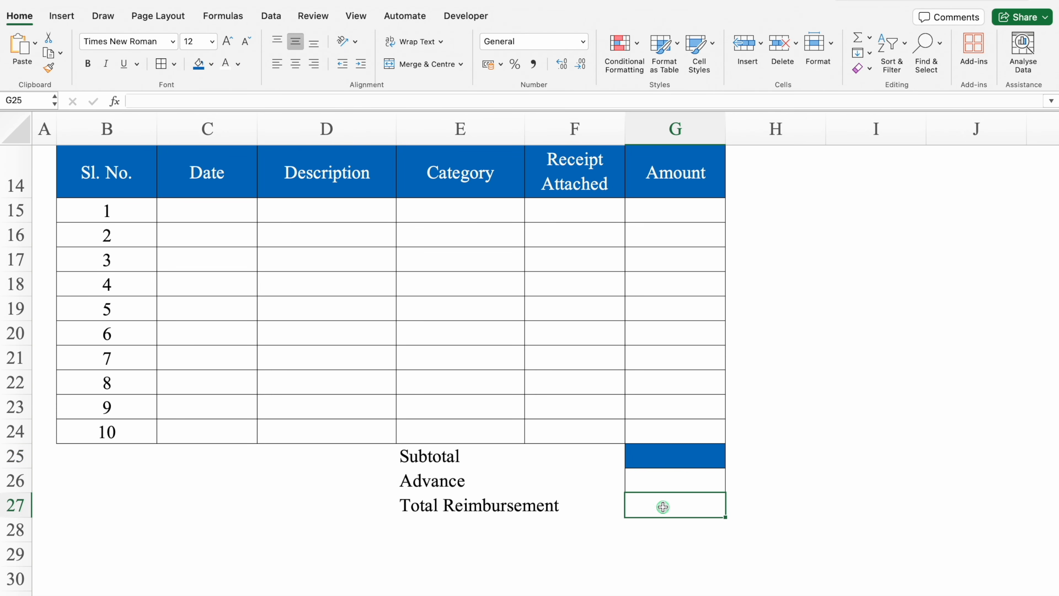
click(199, 65)
- Calculate the Subtotal in cell G25 with the formula =SUM(G15:G24)
click(716, 463)
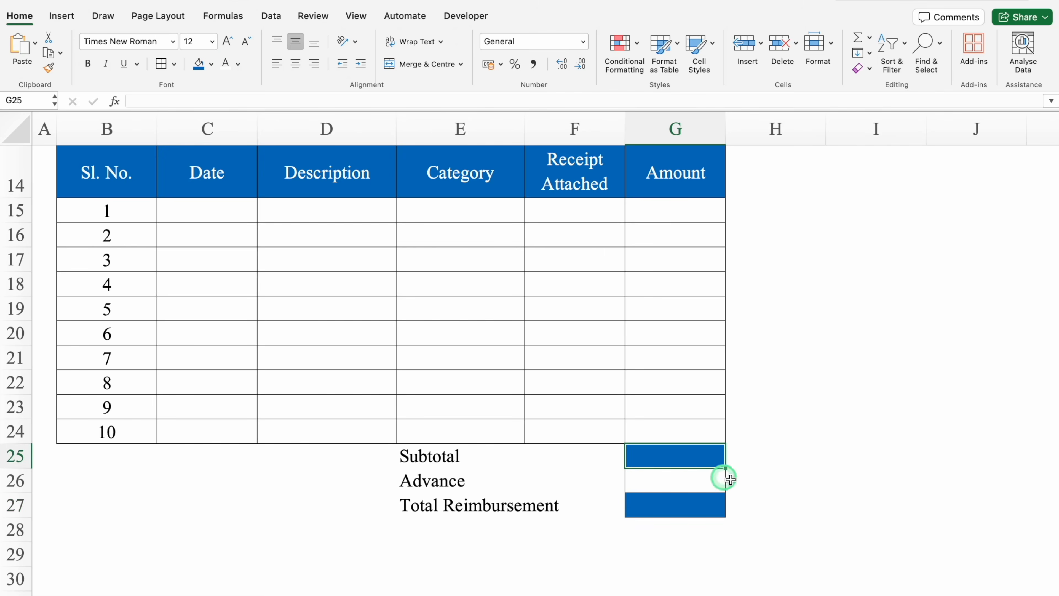
text(=)
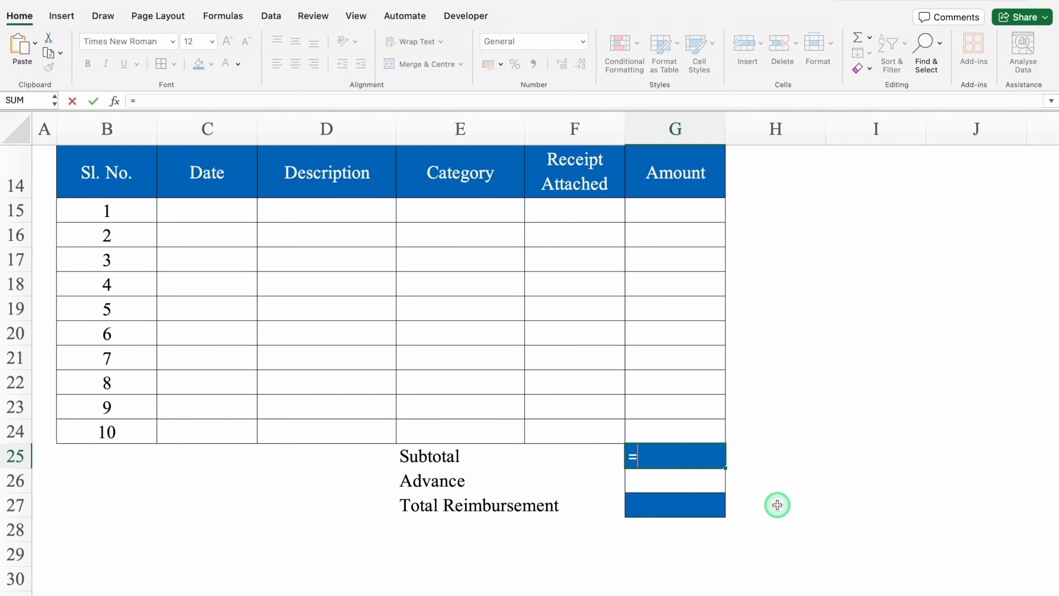
text(sum)
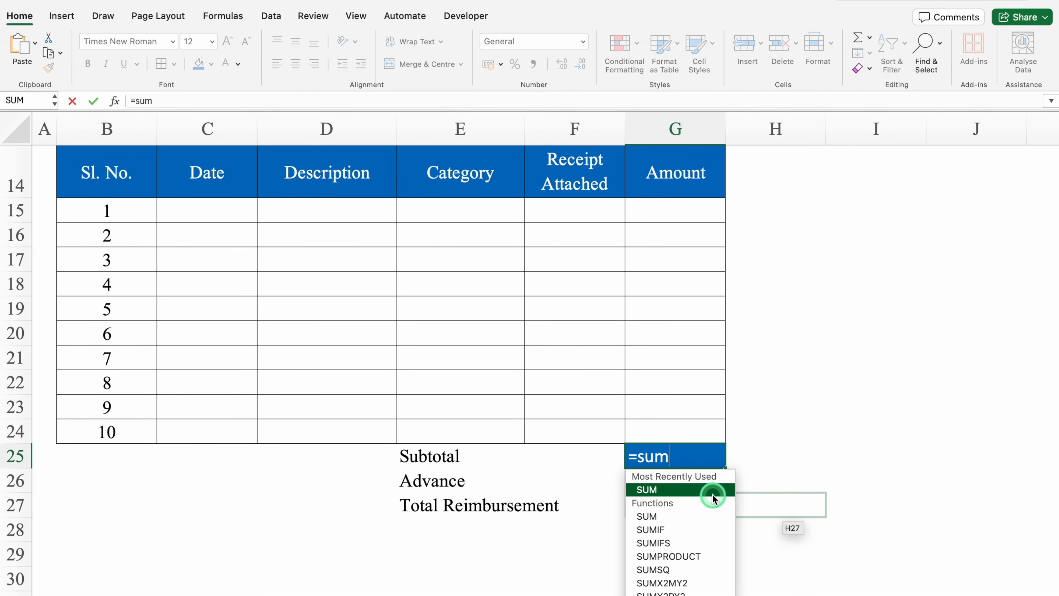
double_click(713, 497)
drag(683, 211, 678, 429)
text())
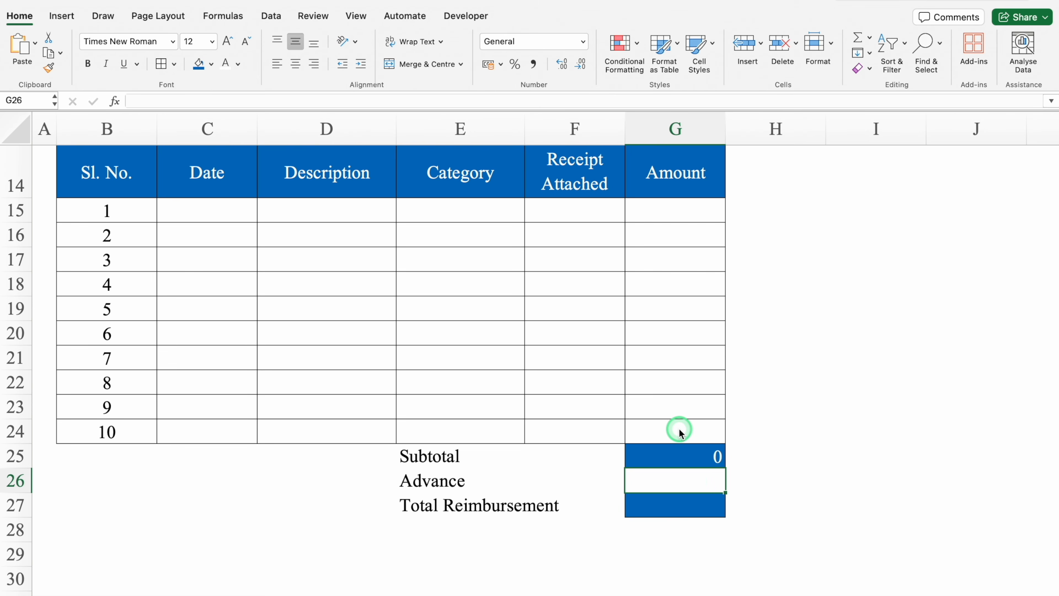
- Centre-align the summary amounts in cells G25 to G27
click(692, 481)
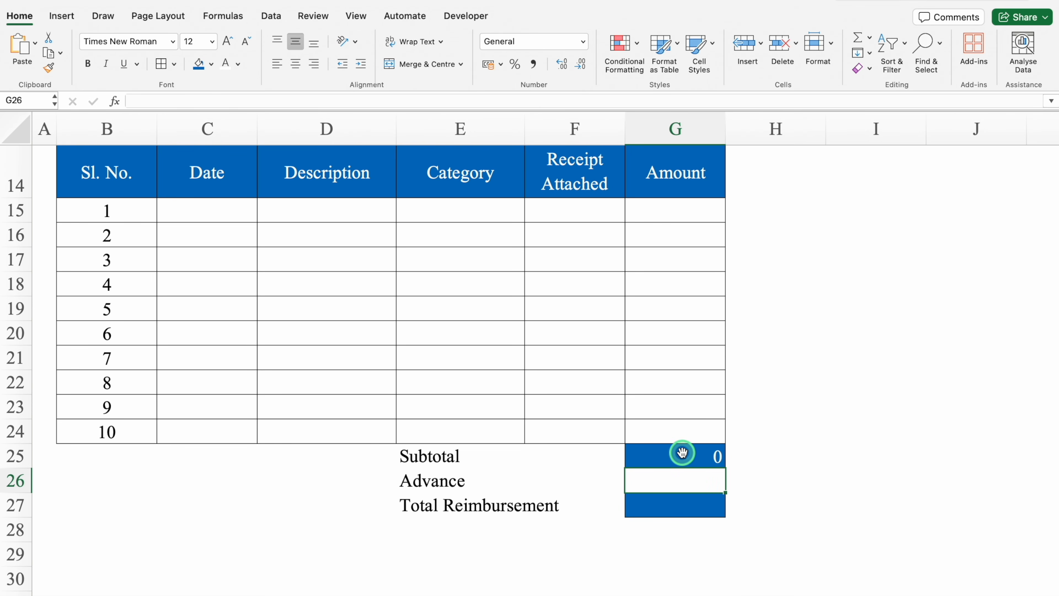
drag(681, 450, 682, 500)
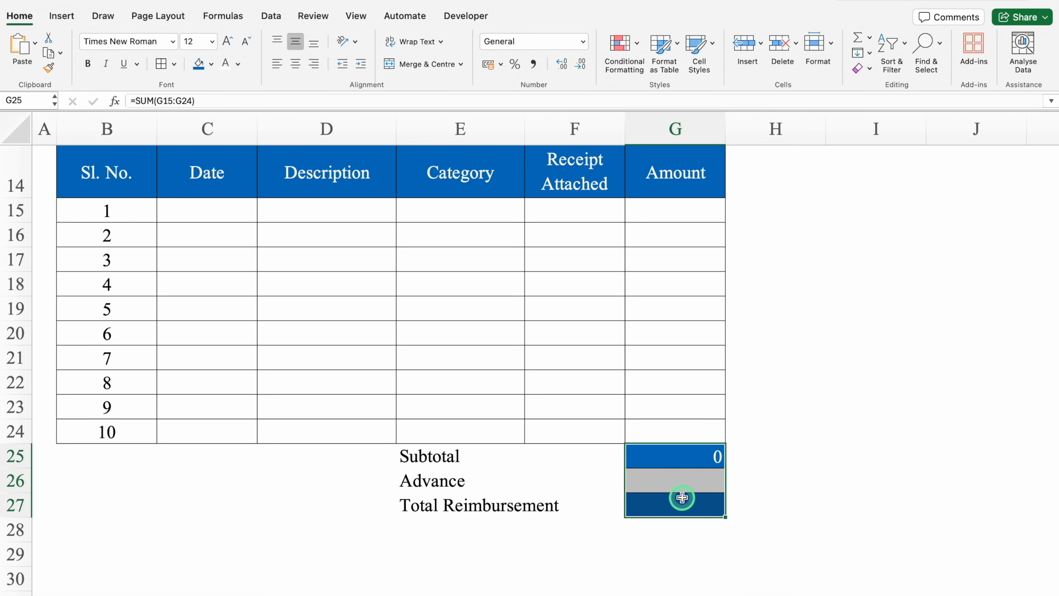
click(296, 64)
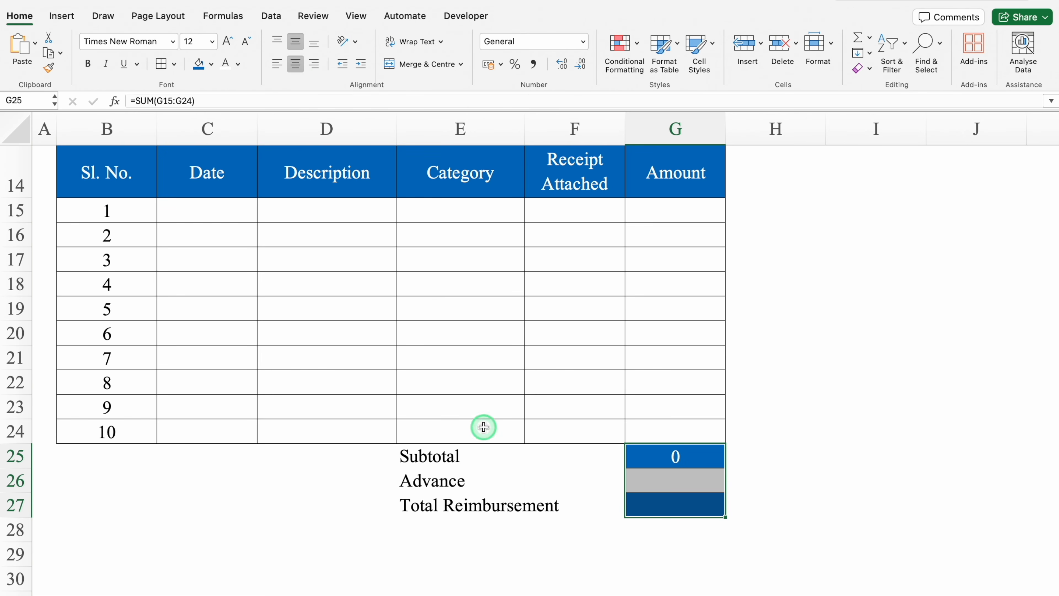
click(681, 457)
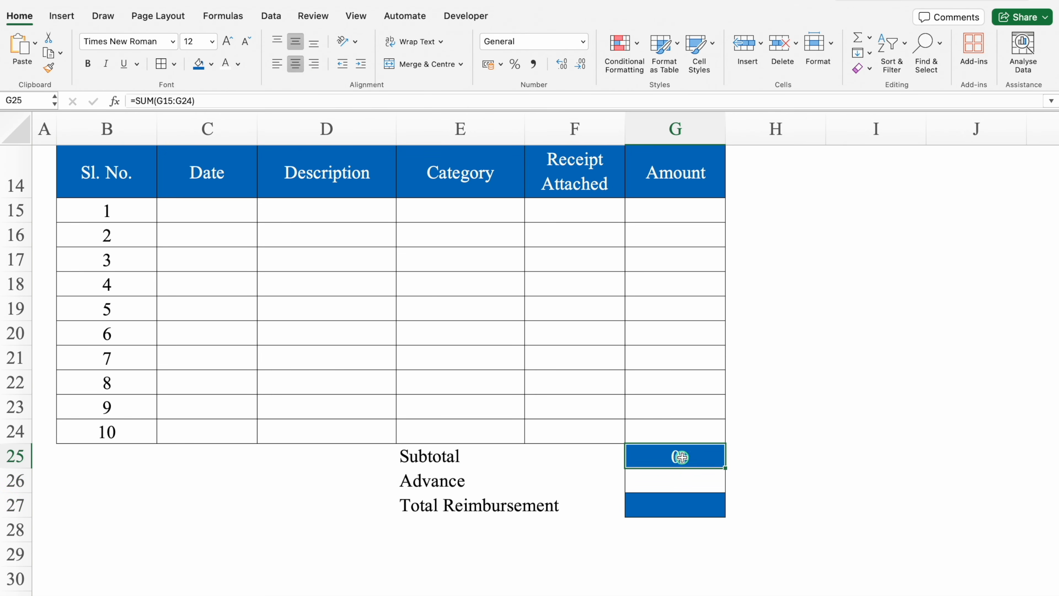
click(667, 483)
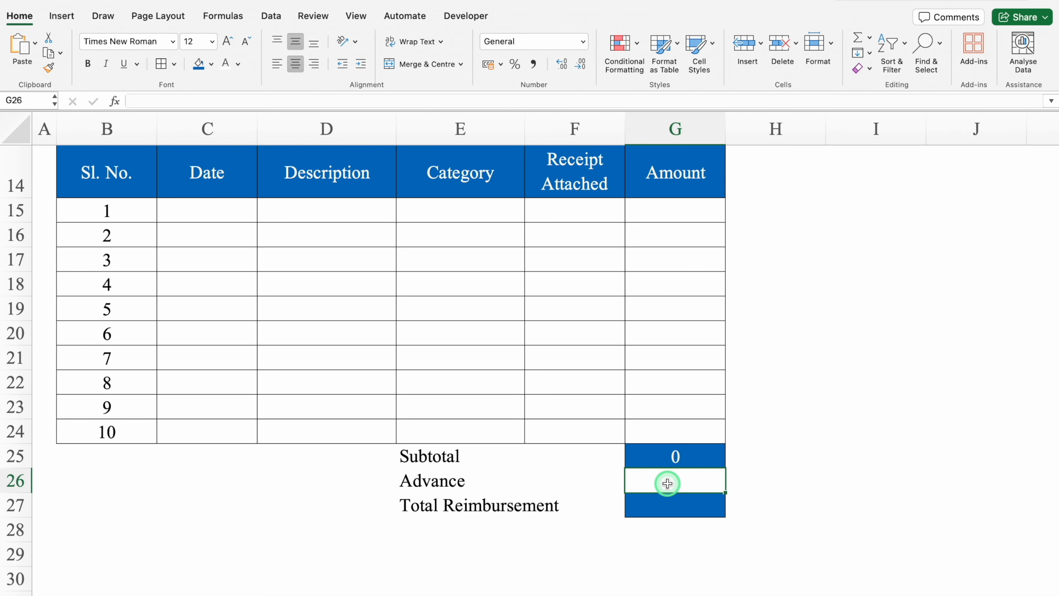
- Enter a sample amount of 1000 in cell G18 and centre-align the whole Amount column
click(663, 280)
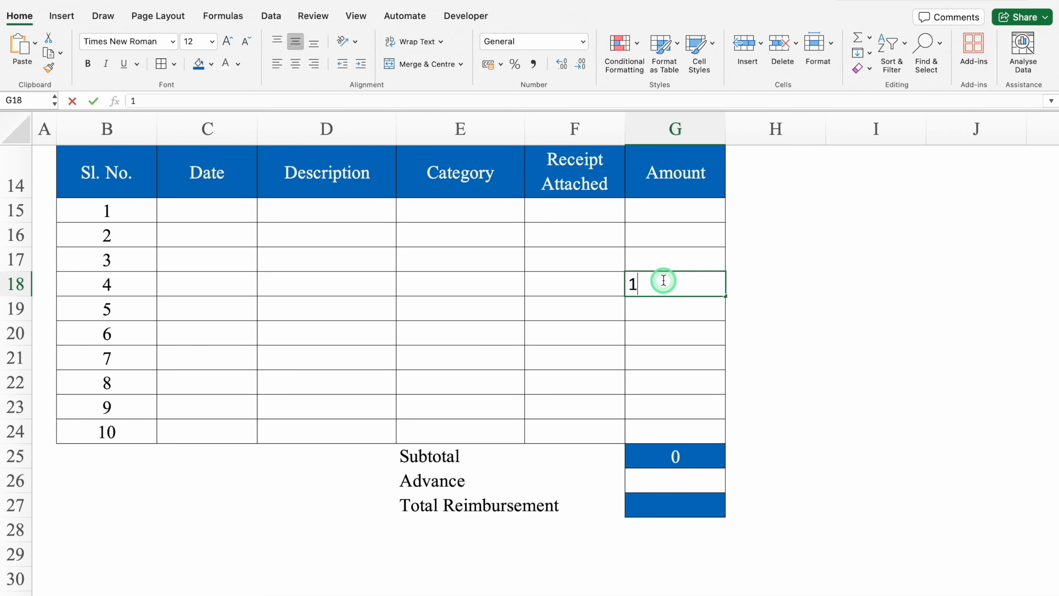
key(Return)
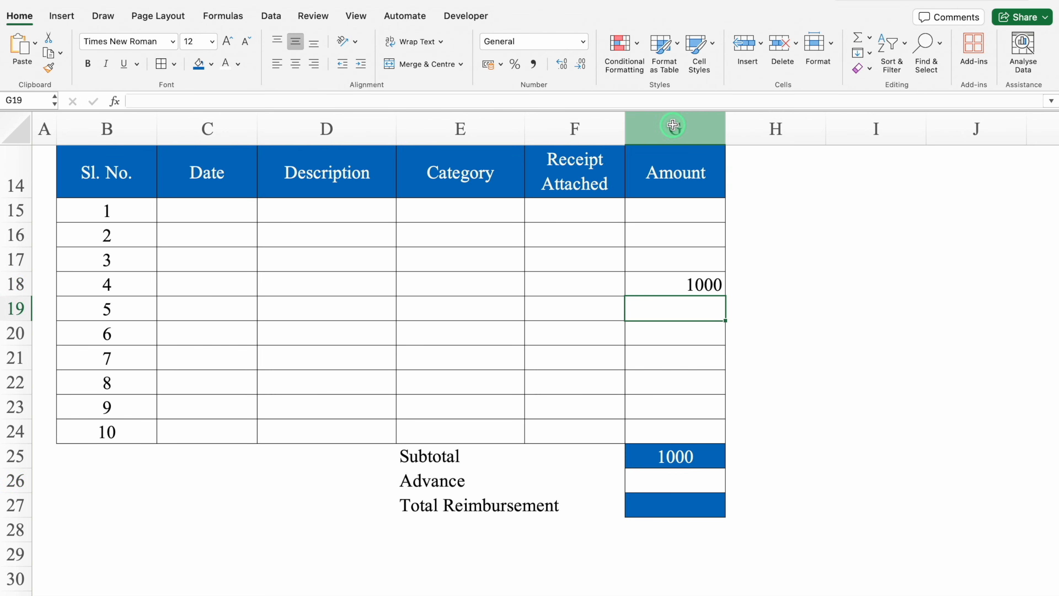
click(675, 127)
click(295, 63)
click(295, 63)
- Enter 300 as the Advance amount in cell G26
click(675, 480)
text(300)
key(Return)
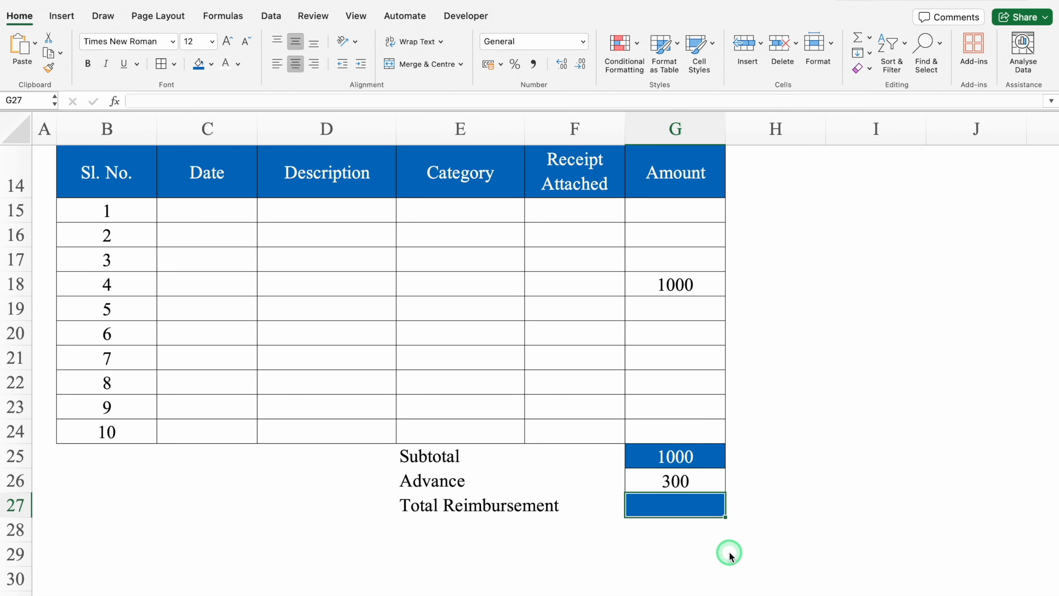
- Calculate the Total Reimbursement in cell G27 with the formula =G25-G26
text(=)
click(693, 452)
text(-)
click(692, 480)
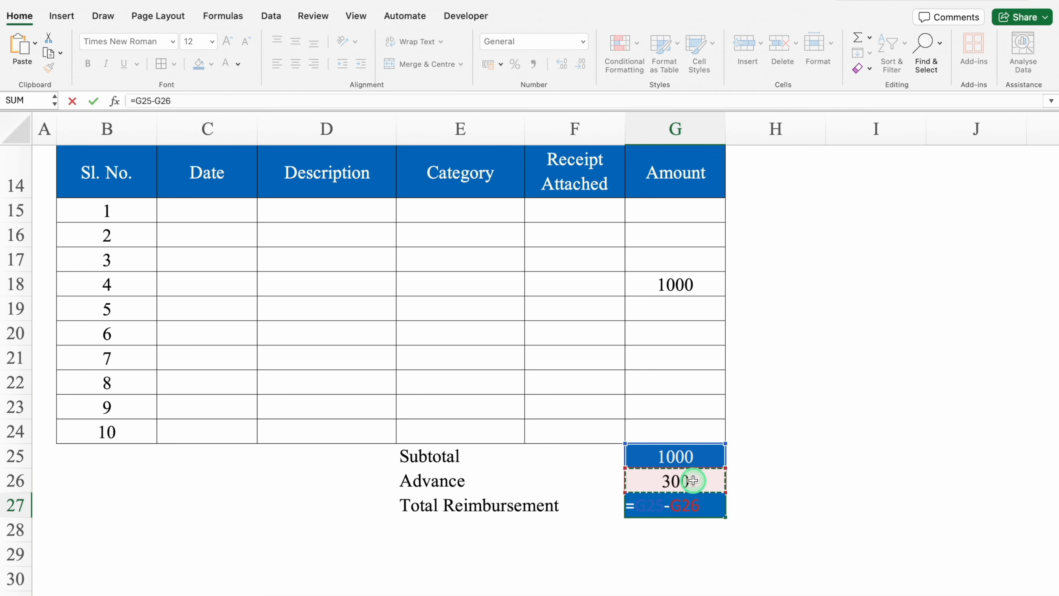
key(Return)
- Format the summary amounts G25 to G27 as Currency with the ₹ symbol and 0 decimal places
drag(681, 455, 683, 505)
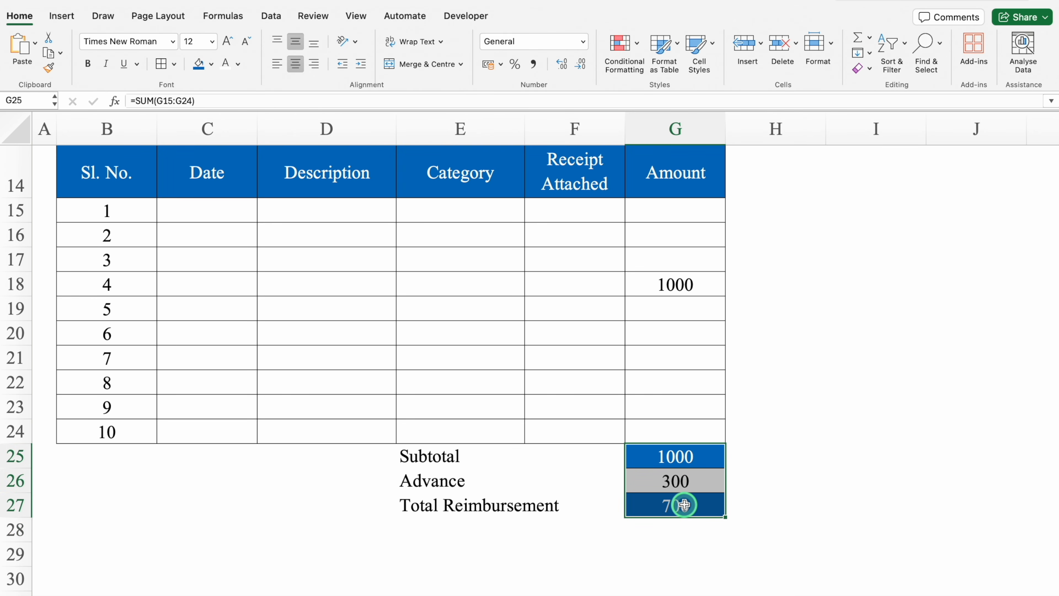
key(super+1)
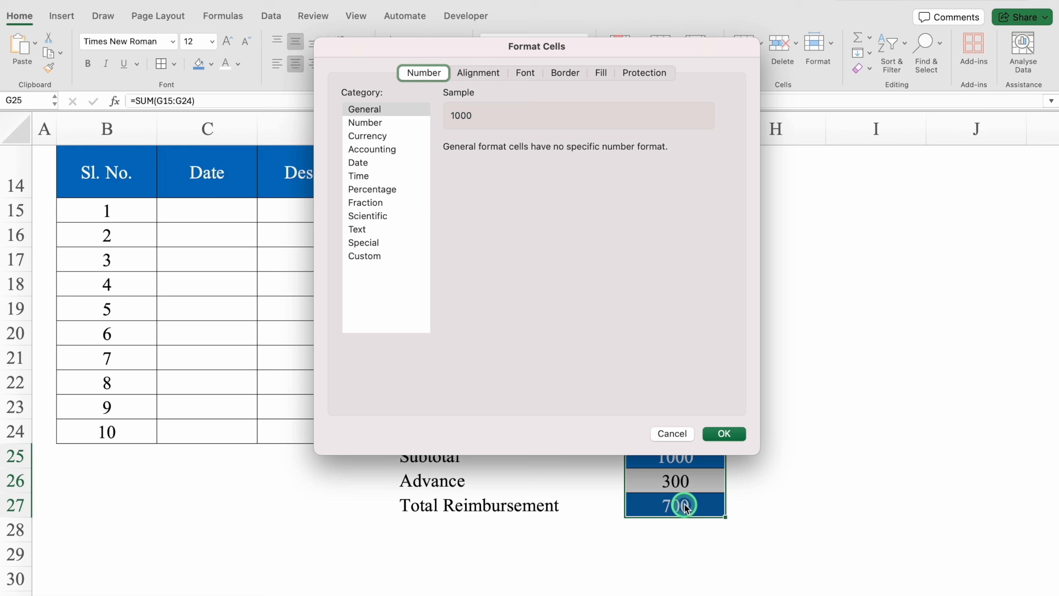
click(378, 136)
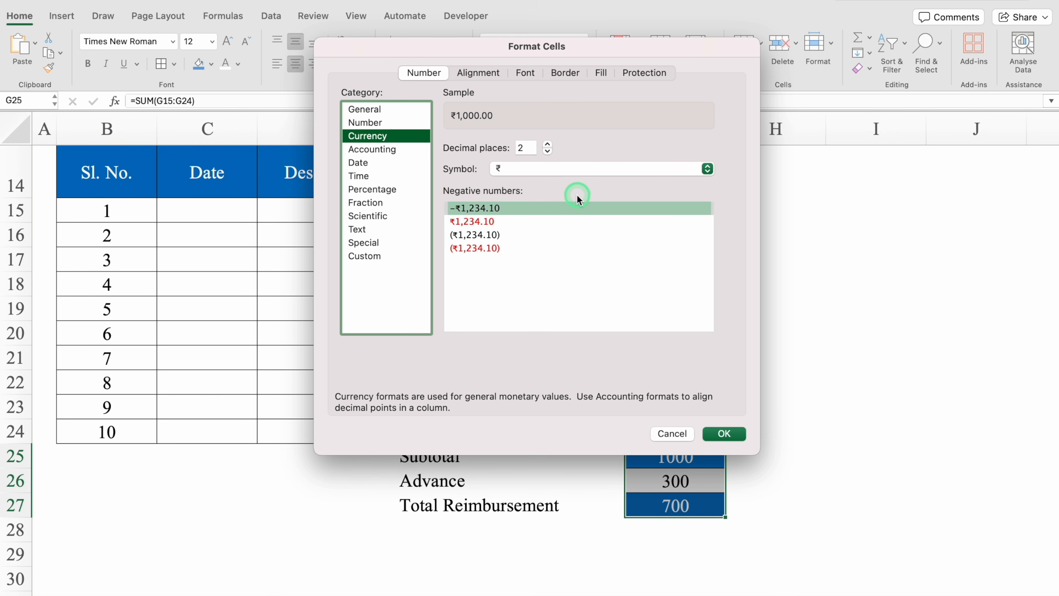
click(547, 152)
click(547, 151)
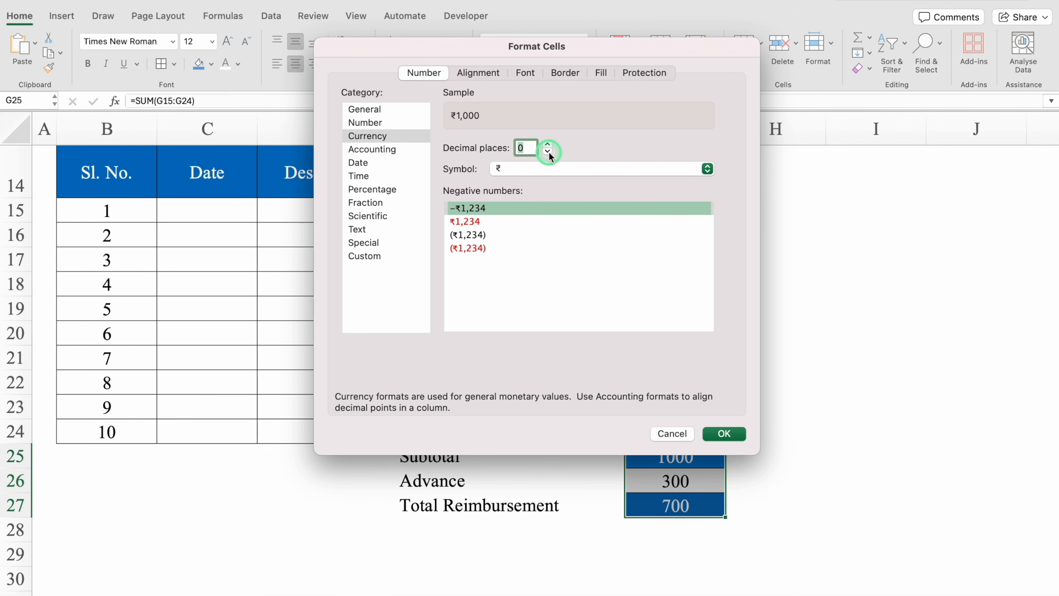
click(722, 433)
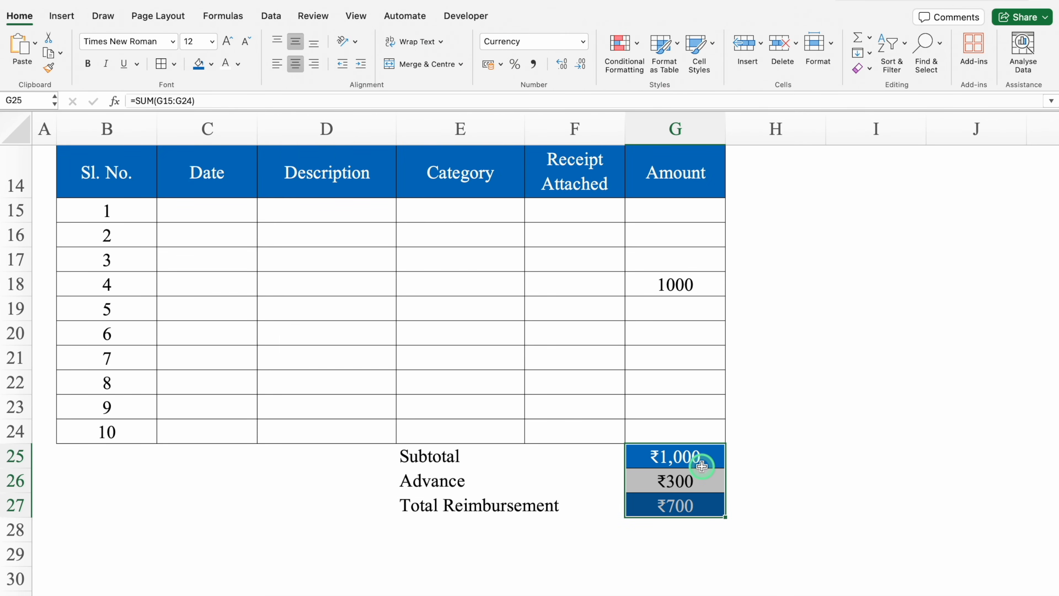
- Merge cells B32 and C32 below the table, left-align them and enter the label Employee Signature
click(104, 502)
key(Down)
key(Down)
key(Down)
key(Down)
key(Down)
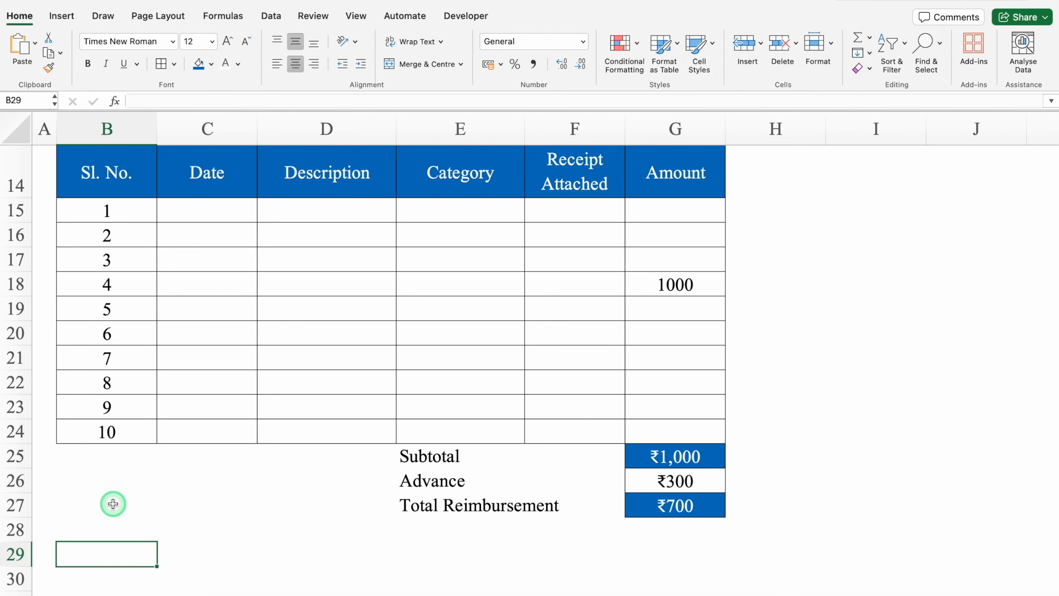
key(Down)
key(Down)
key(Down)
key(Down)
key(Down)
key(Down)
click(105, 403)
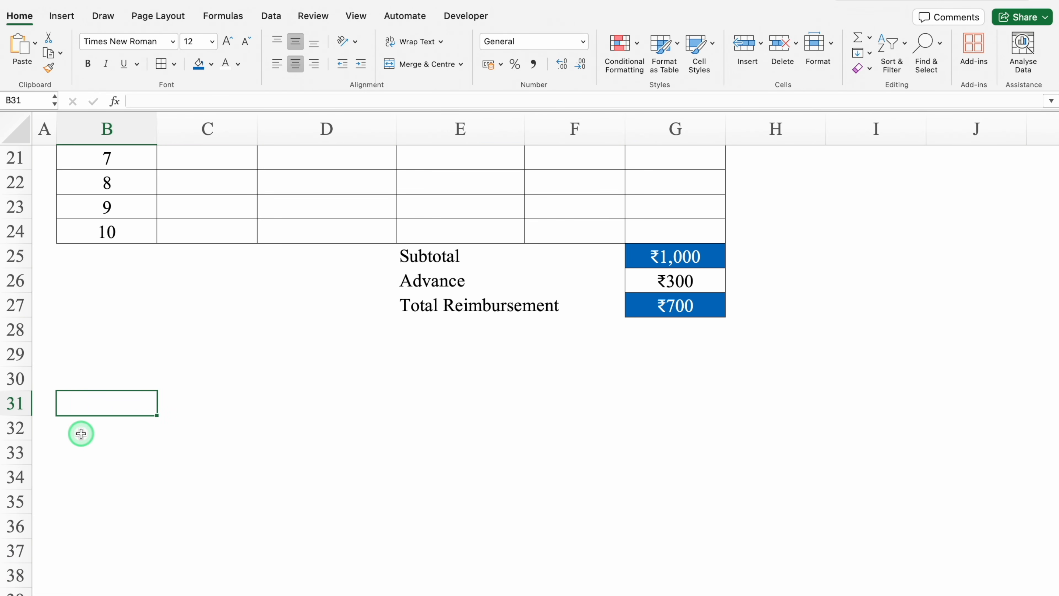
click(81, 433)
click(15, 427)
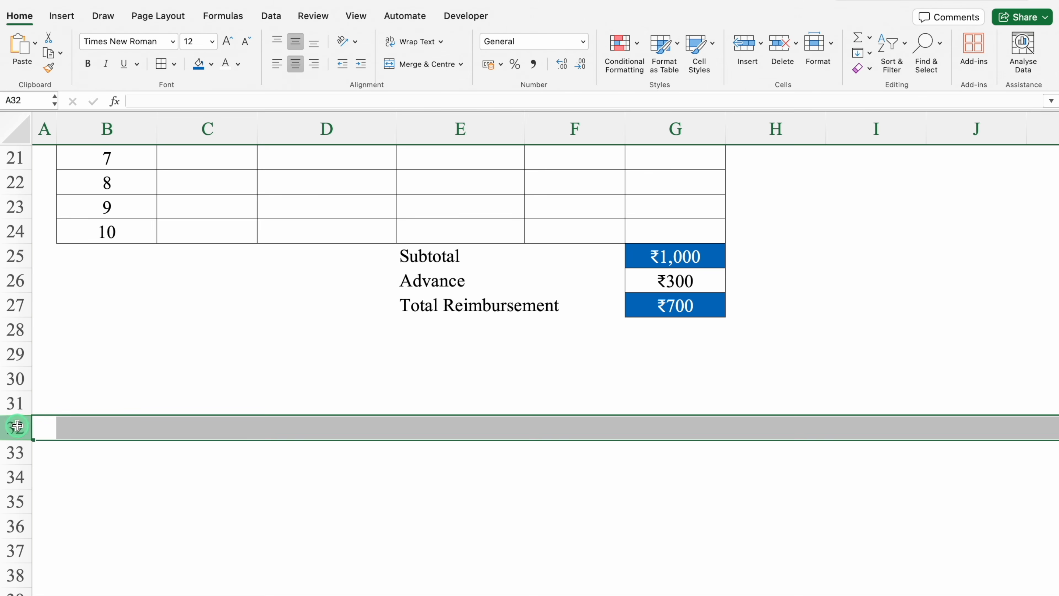
click(83, 429)
drag(83, 429, 185, 432)
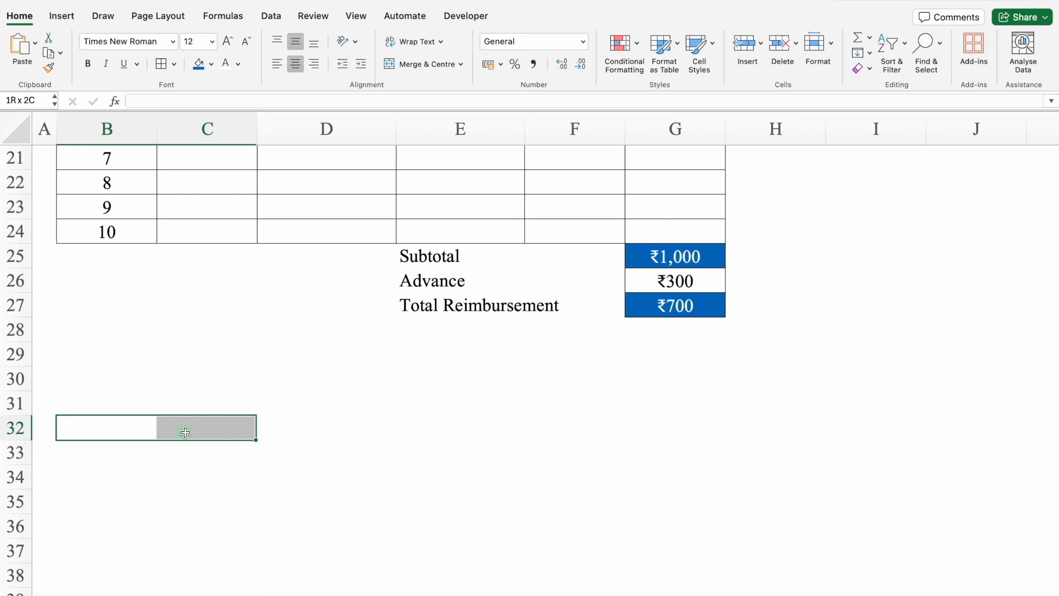
click(406, 64)
click(277, 63)
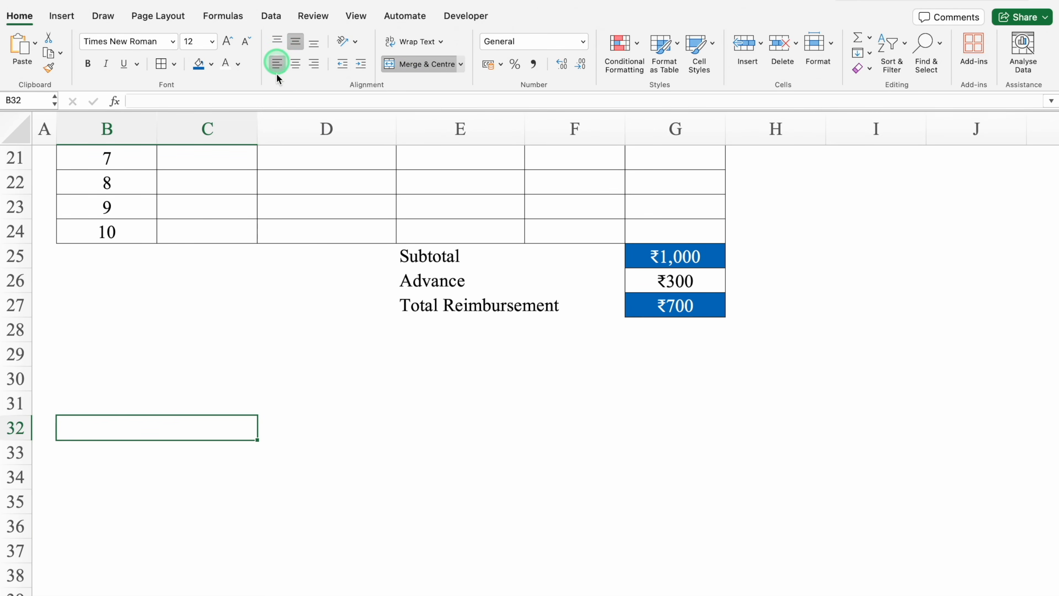
text(Employee Signature)
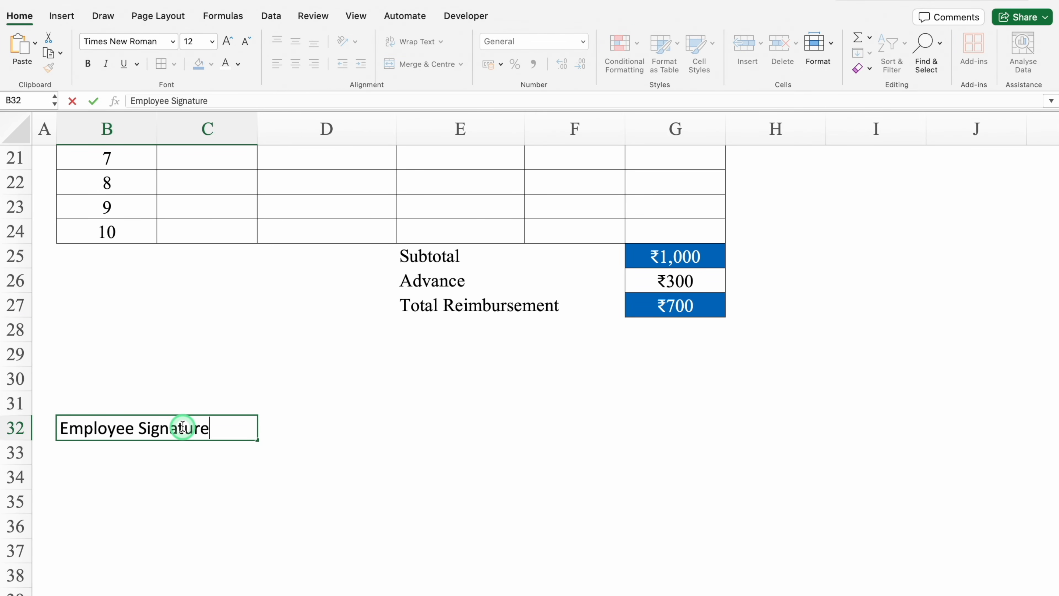
key(Return)
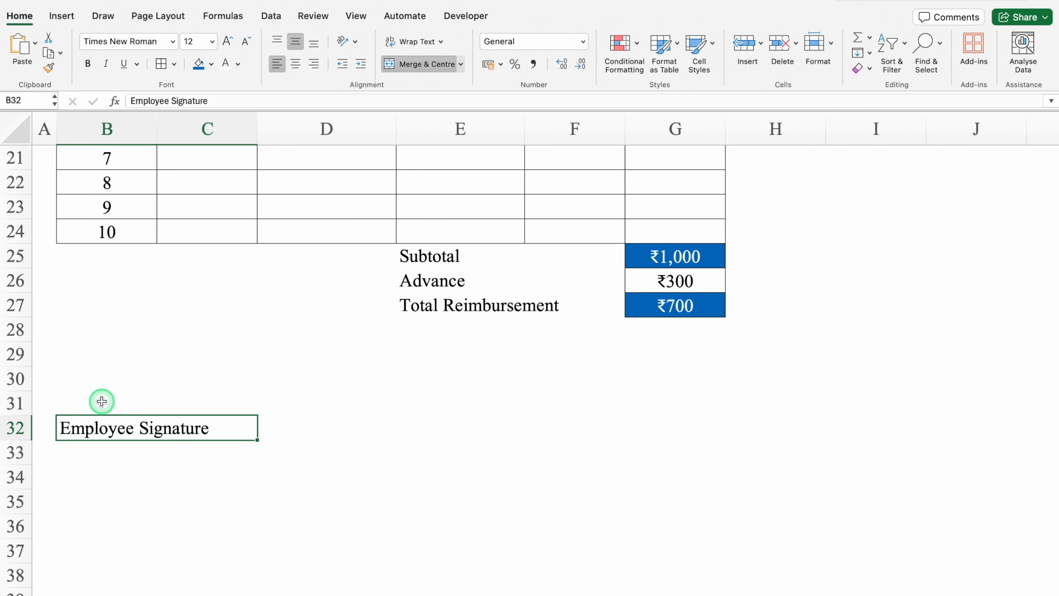
- Add a bottom border to cells B31 to D31 as the signature line above the Employee Signature label
click(101, 402)
drag(102, 401, 324, 400)
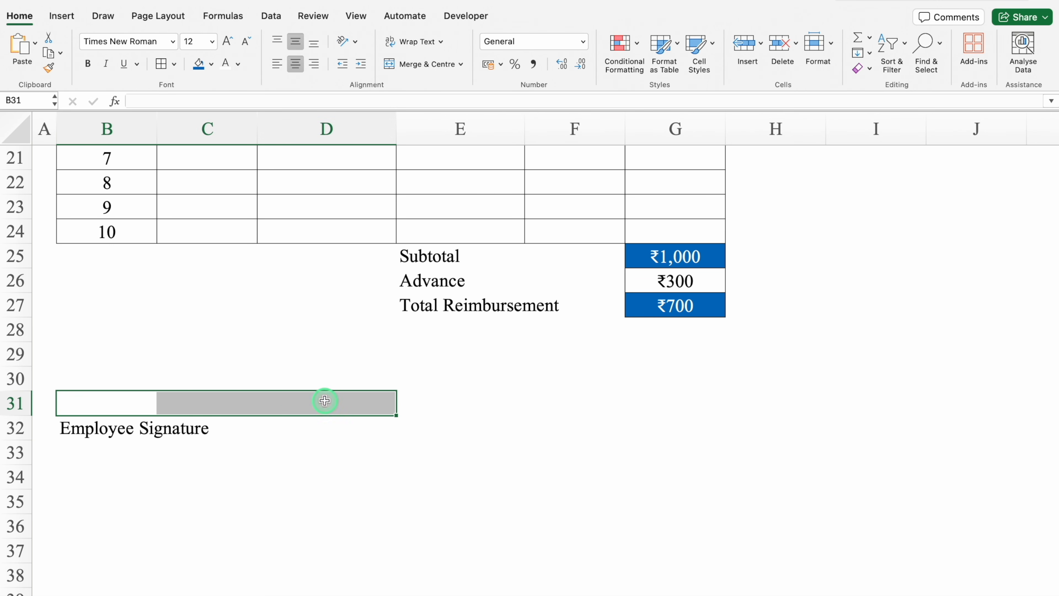
click(175, 64)
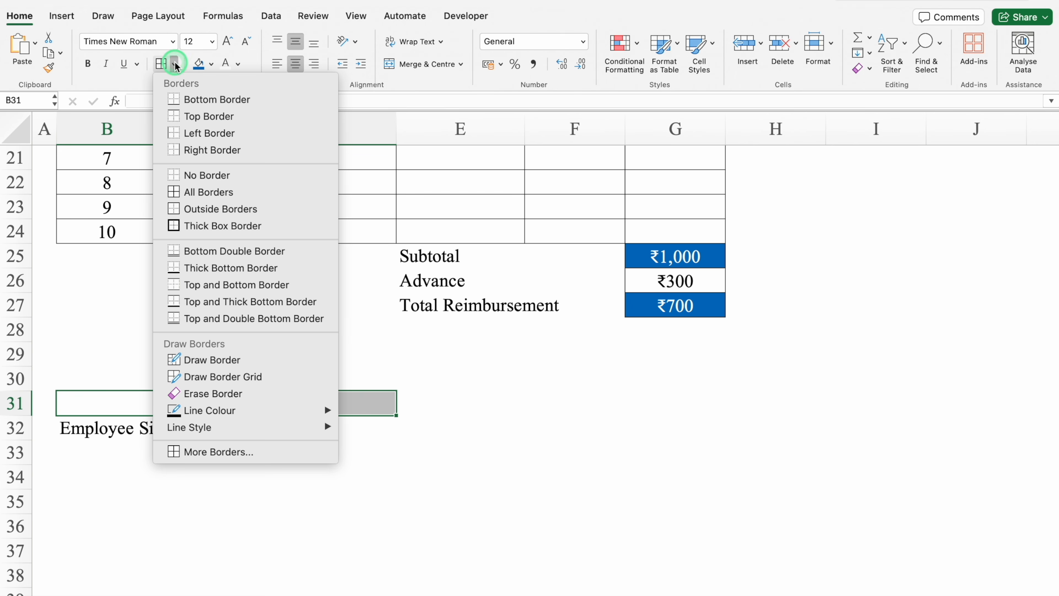
click(233, 101)
click(171, 469)
- Copy the employee signature line and label in B31:D32 and paste them at cell B34
mouse_move(149, 402)
mouse_down()
mouse_move(315, 396)
mouse_move(320, 436)
mouse_up()
key(super+c)
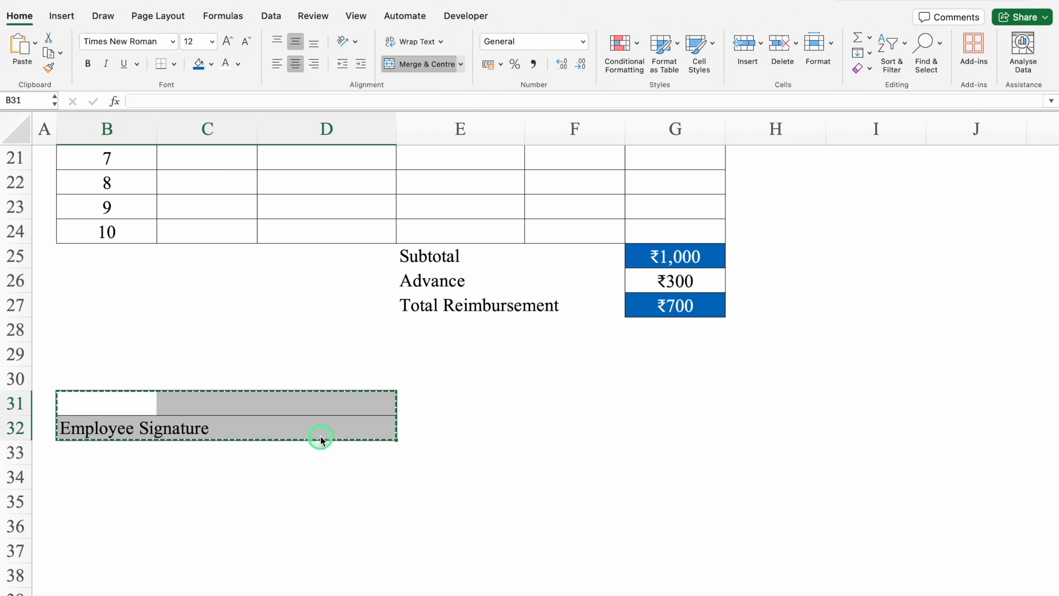
click(79, 470)
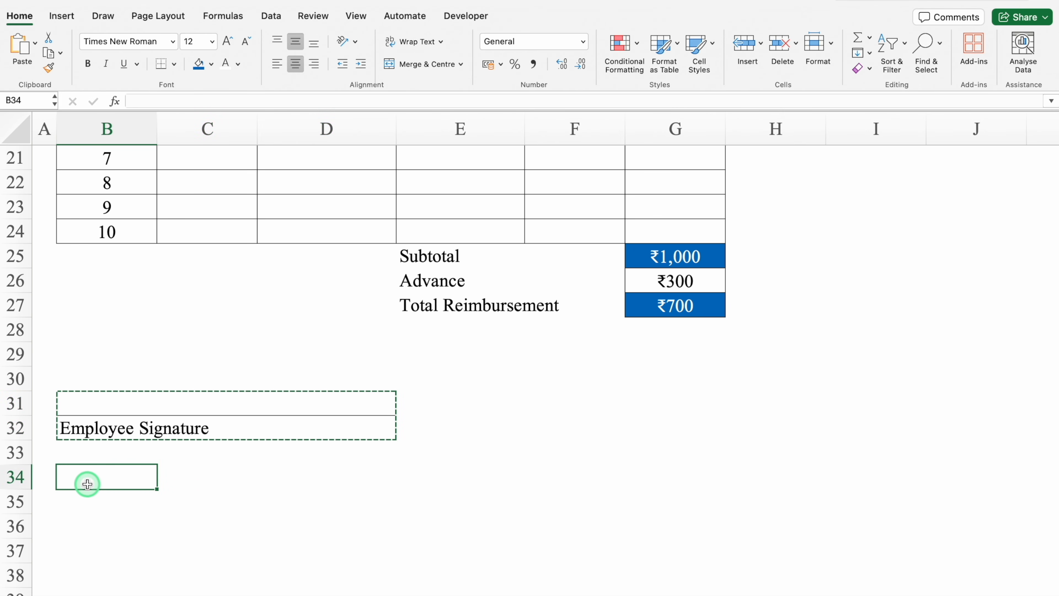
key(super+v)
click(406, 446)
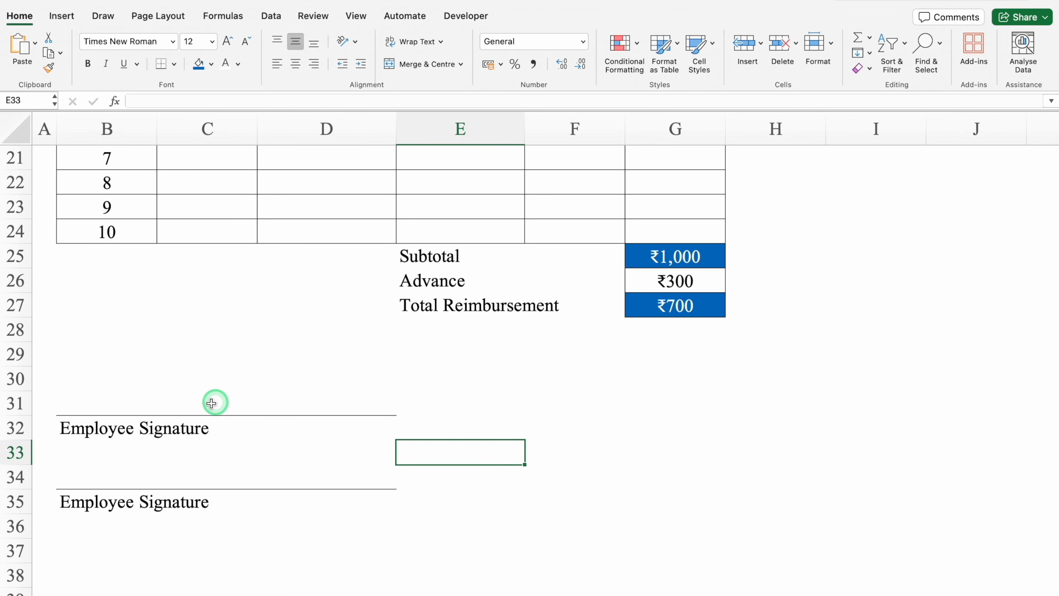
click(202, 403)
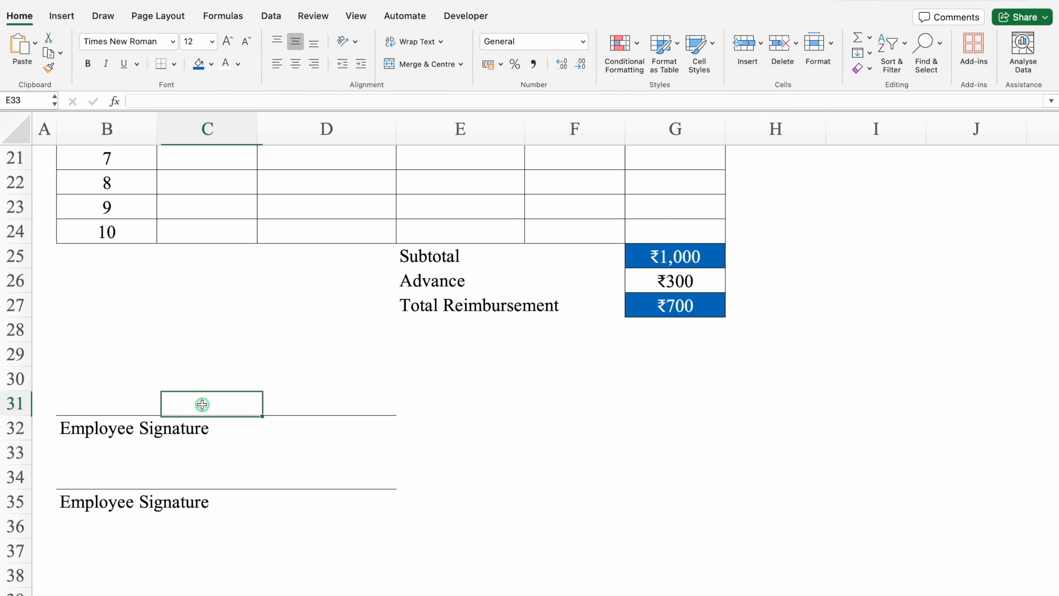
- Change the copied label in cell B35 to Approver Signature
click(118, 502)
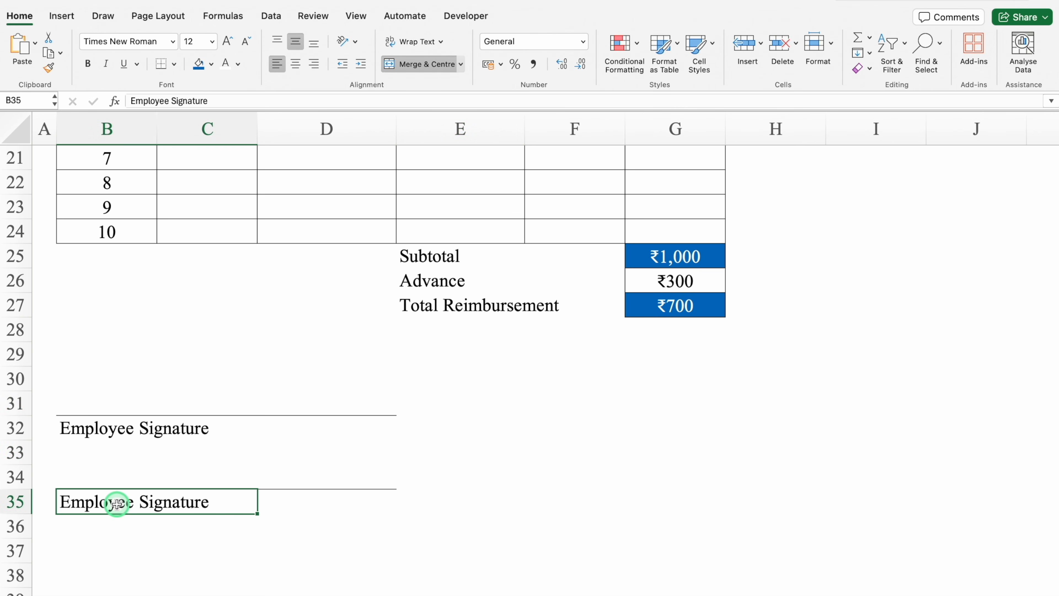
drag(170, 102, 132, 104)
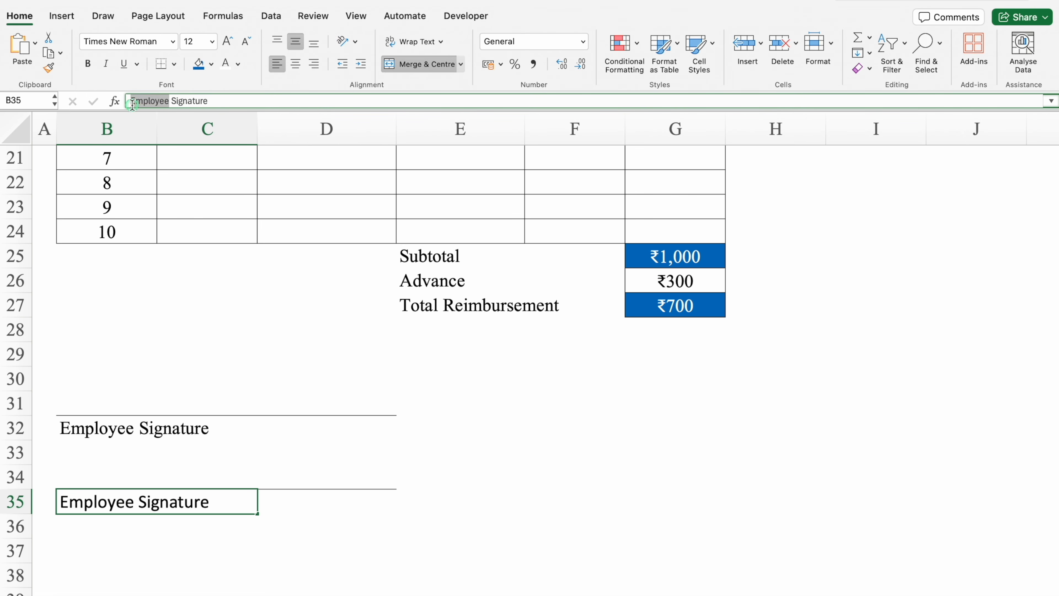
text(Approver)
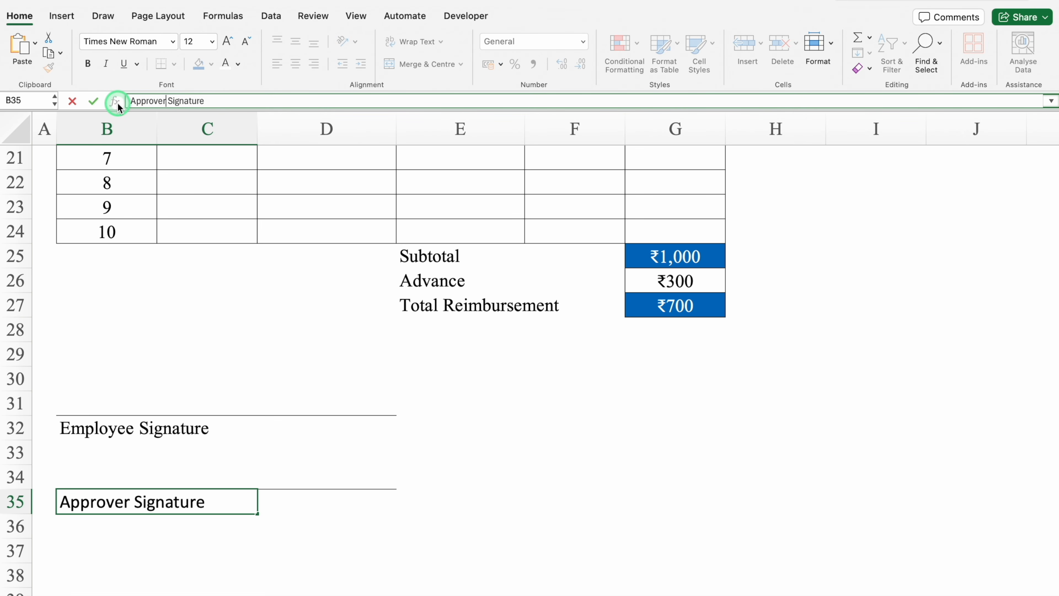
key(Return)
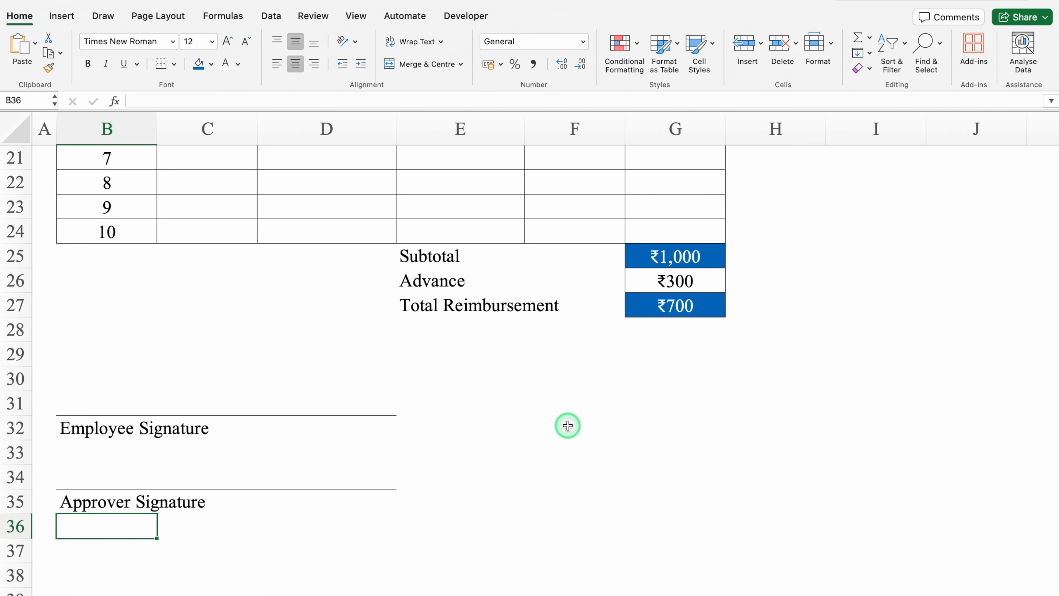
- Enter the label Date in cell F32 and add a bottom border to cells F31 to G31 above it
click(568, 425)
text(Da)
key(Return)
click(558, 405)
drag(558, 406, 666, 405)
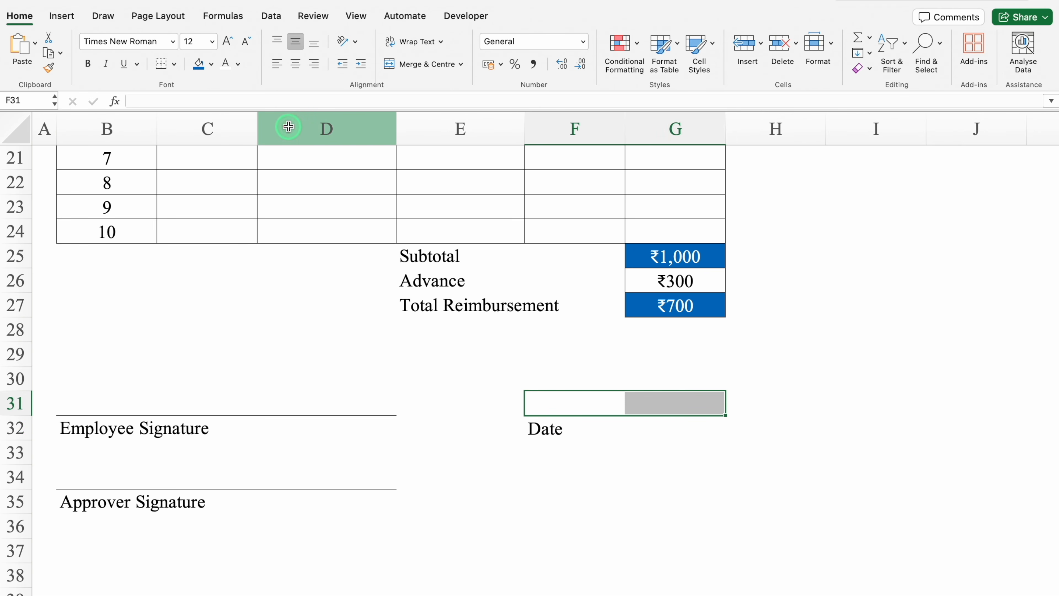
click(174, 64)
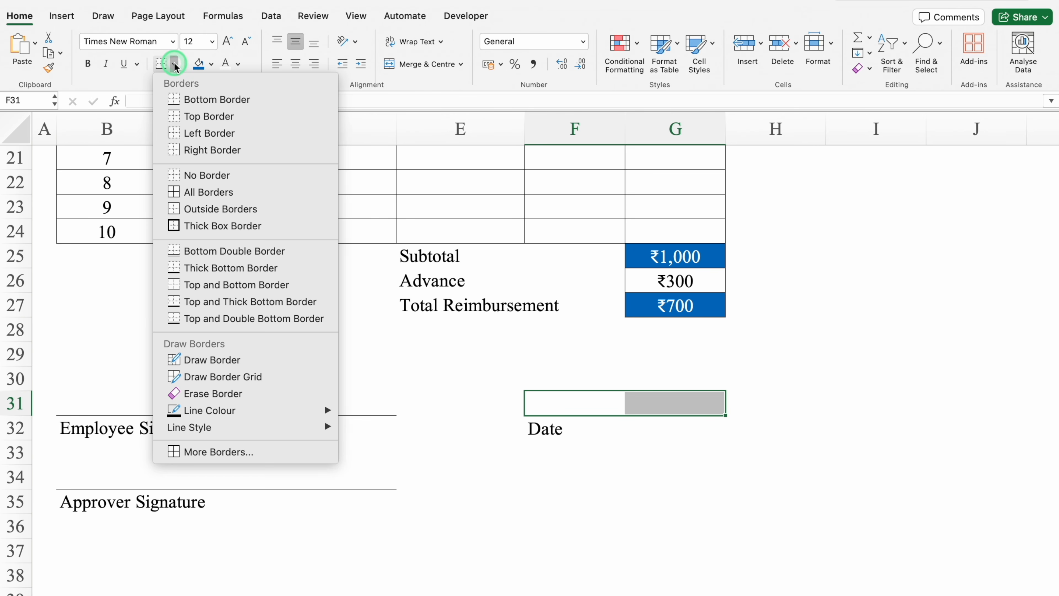
click(212, 99)
- Copy the date line and label in F31:G32 and paste them at F34 beside the approver signature
click(607, 404)
drag(616, 403, 663, 425)
key(super+c)
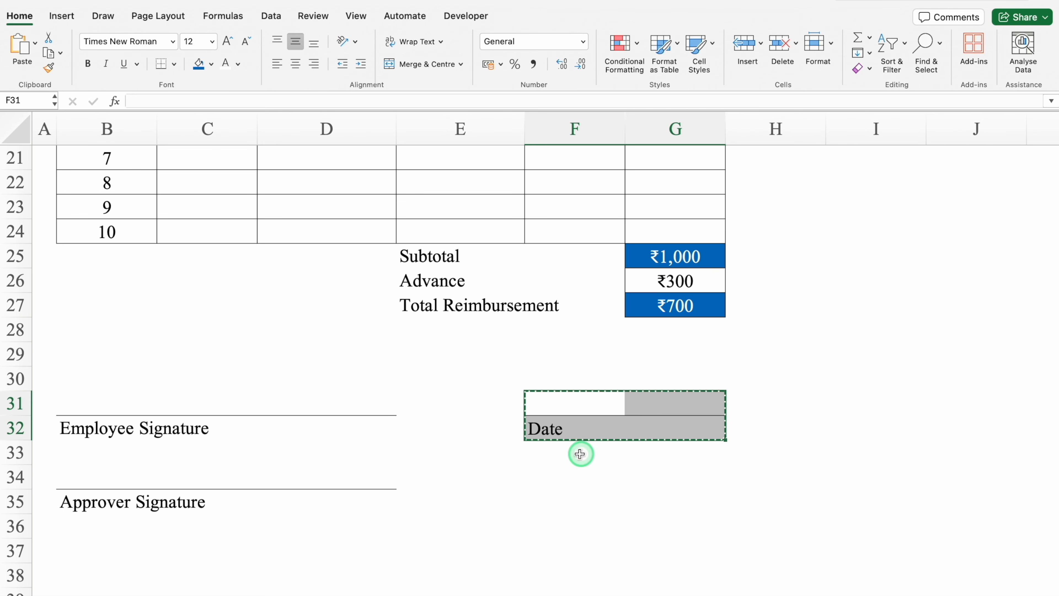
click(546, 468)
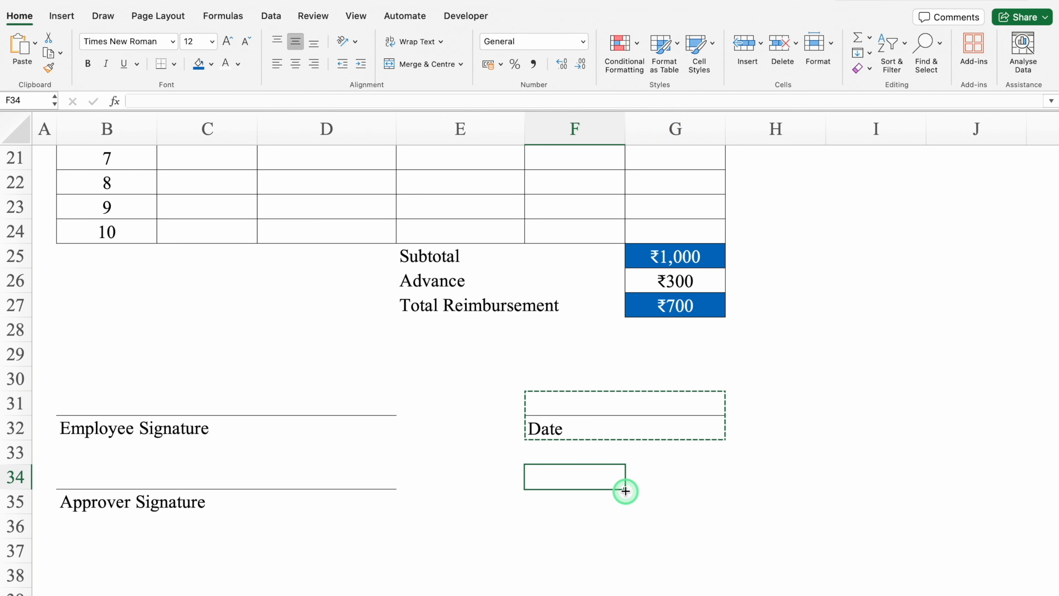
key(super+v)
click(894, 399)
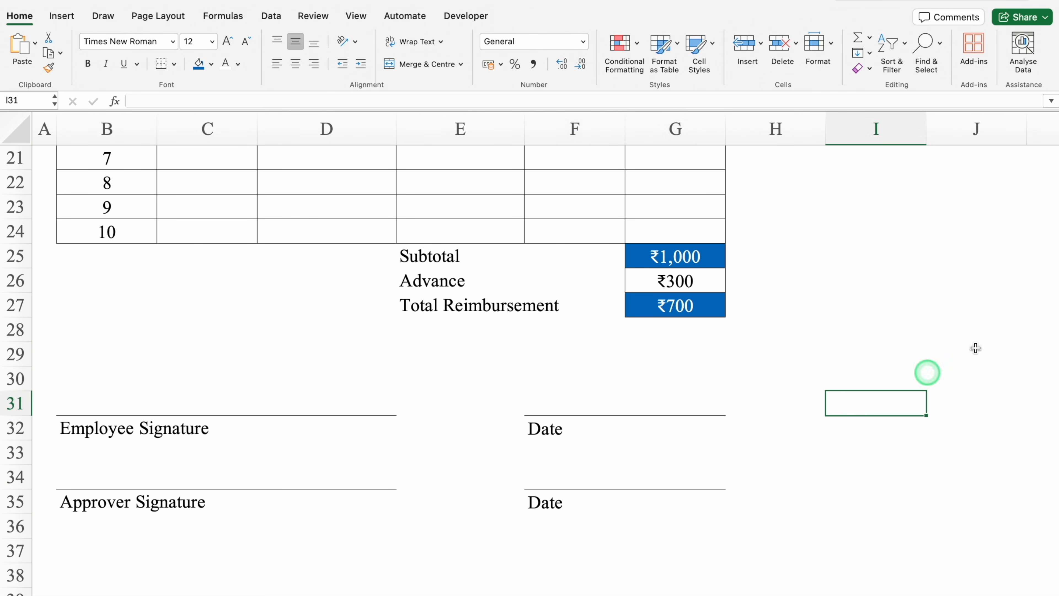
- Check the form's print preview to see how its columns fit the page, then close it without printing
drag(1052, 409, 1053, 281)
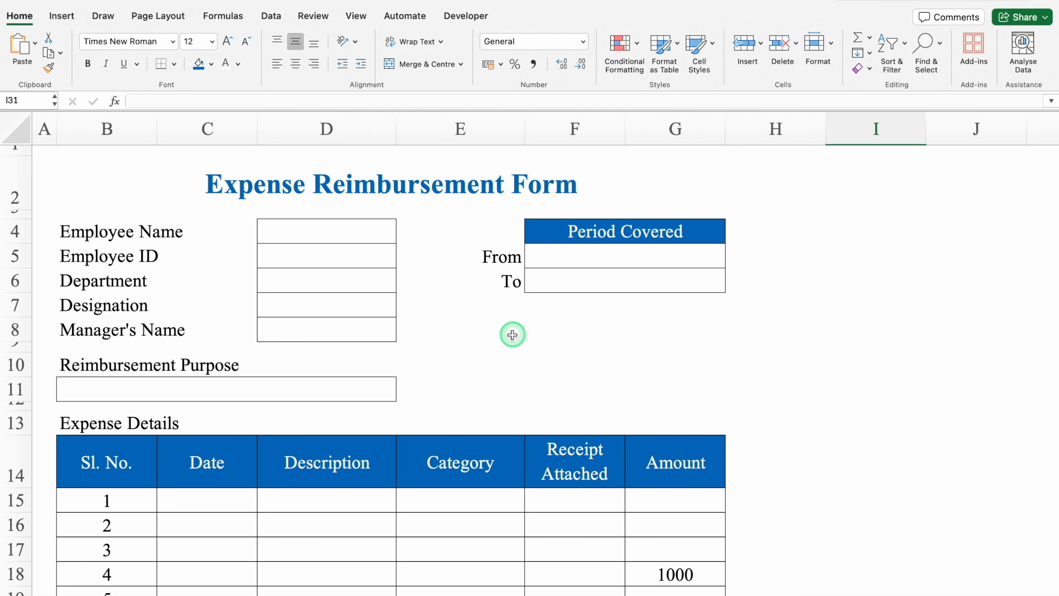
click(219, 233)
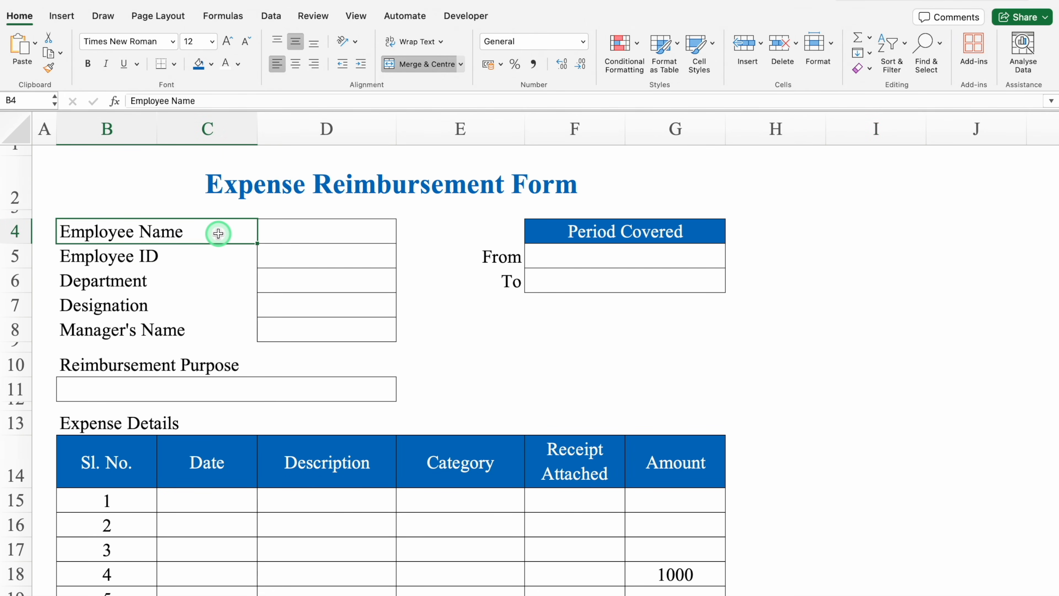
key(super+p)
click(705, 557)
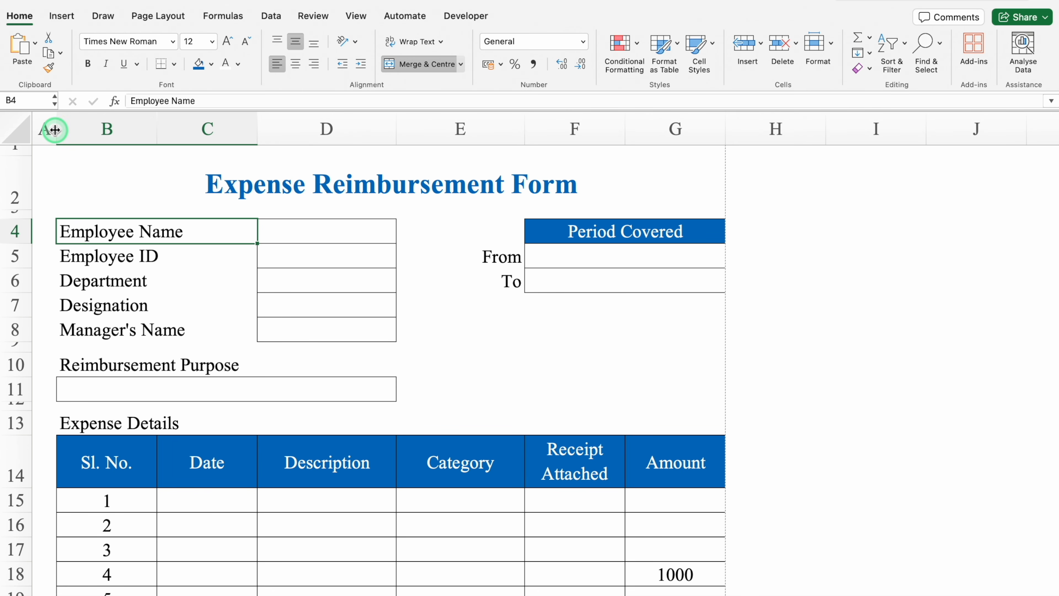
- Narrow columns A, B and C and widen columns D and E so the form through column G fits the page width
drag(55, 130, 40, 131)
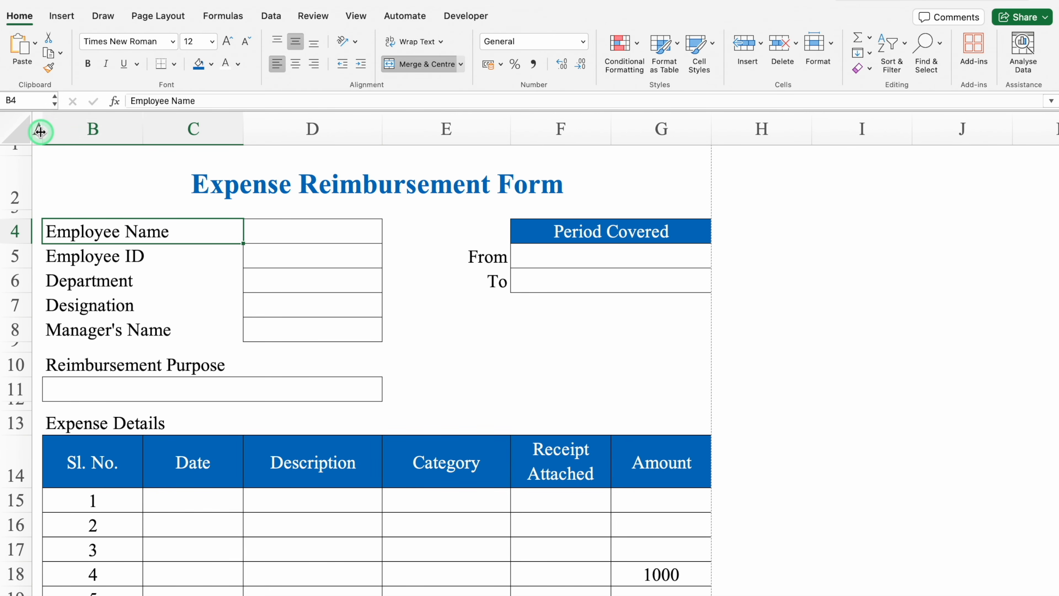
drag(142, 130, 99, 133)
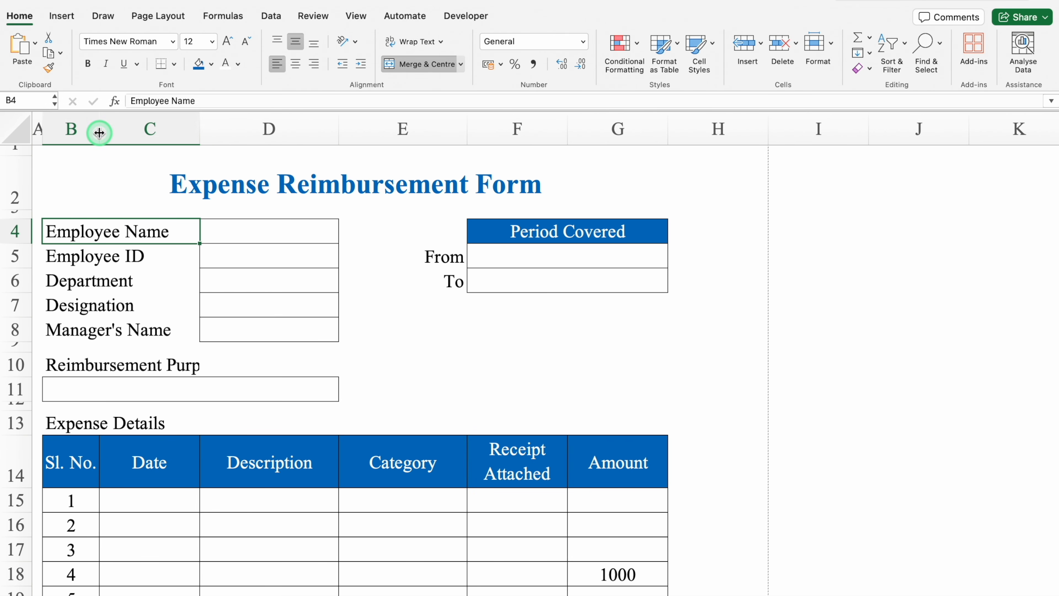
drag(200, 128, 169, 131)
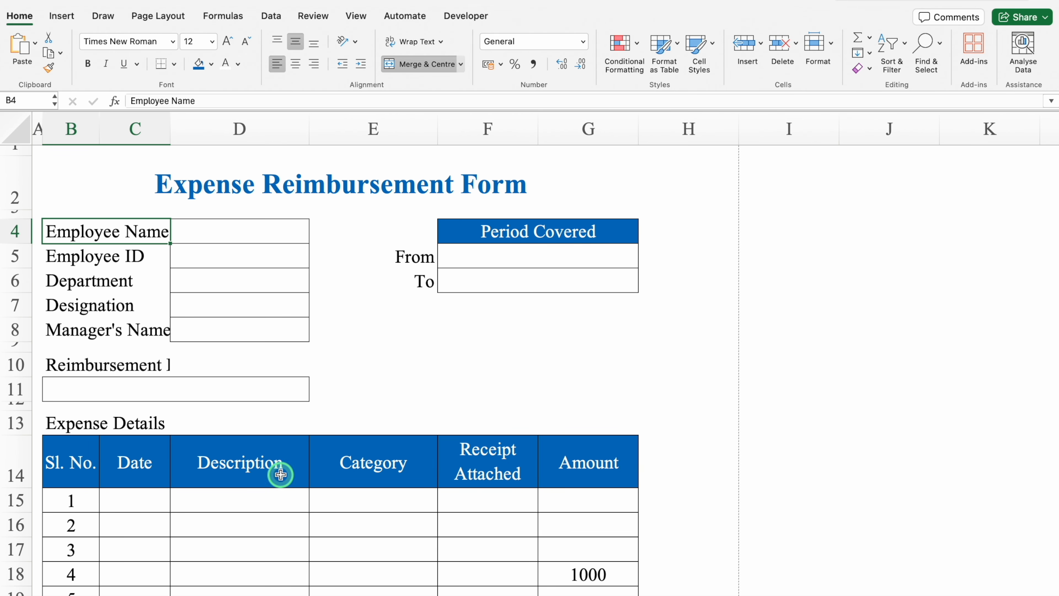
drag(309, 131, 343, 133)
drag(472, 129, 517, 139)
- Enter the date 01/01/2025 in cell C15, the first row of the Date column
scroll(972, 339, down, 5)
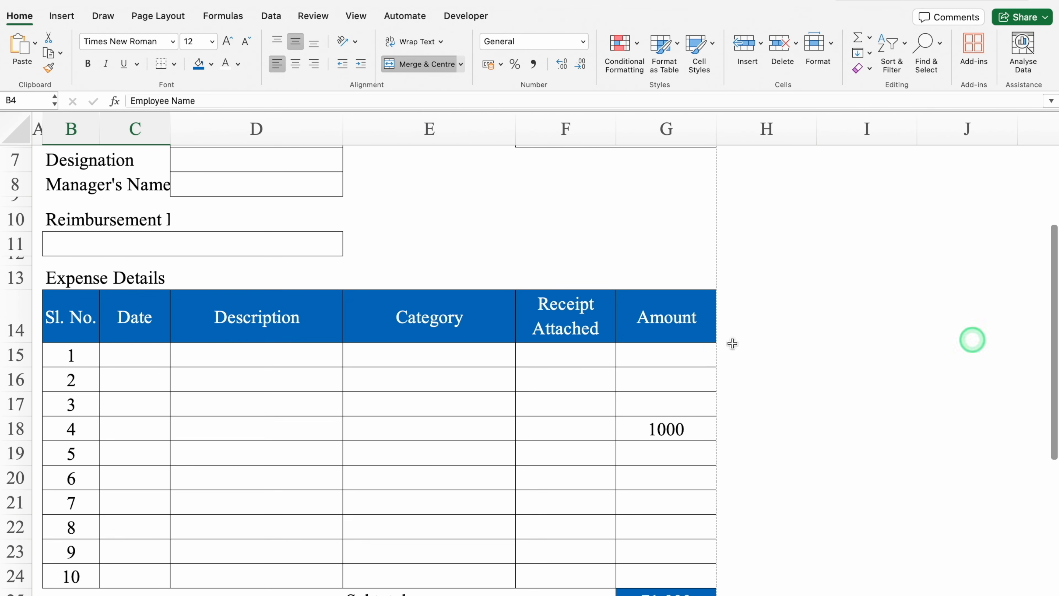
click(155, 354)
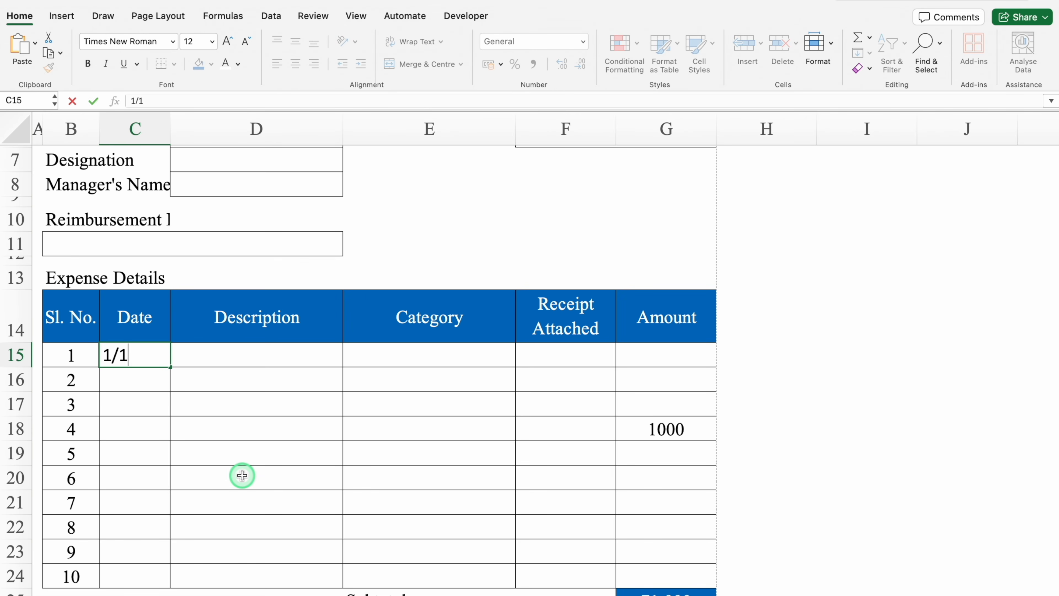
key(Return)
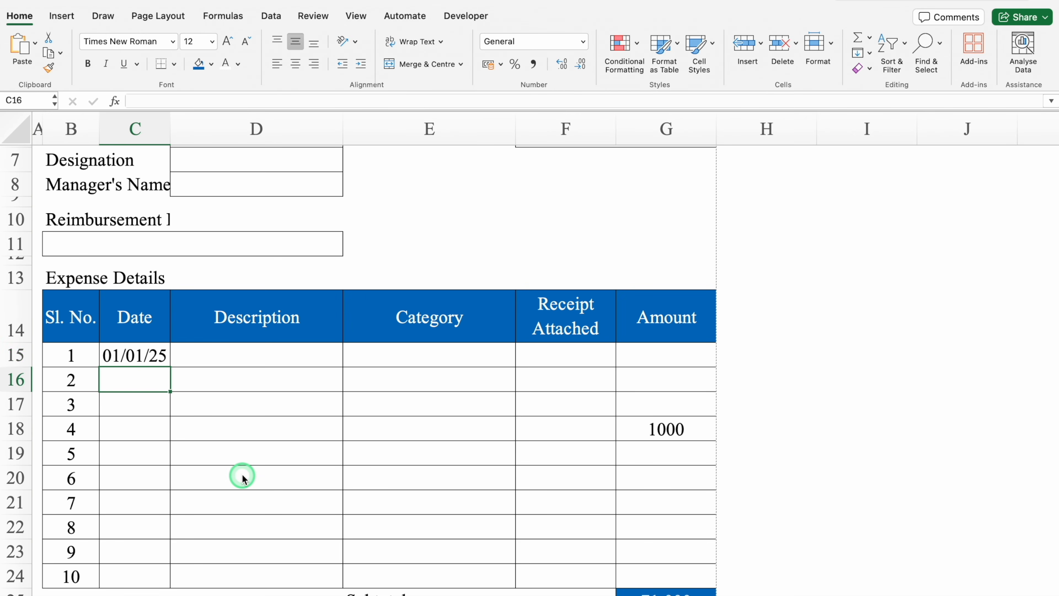
- Format the Date column cells C15 to C24 as Date with the single-digit-day 14-Mar-12 type
drag(153, 354, 144, 573)
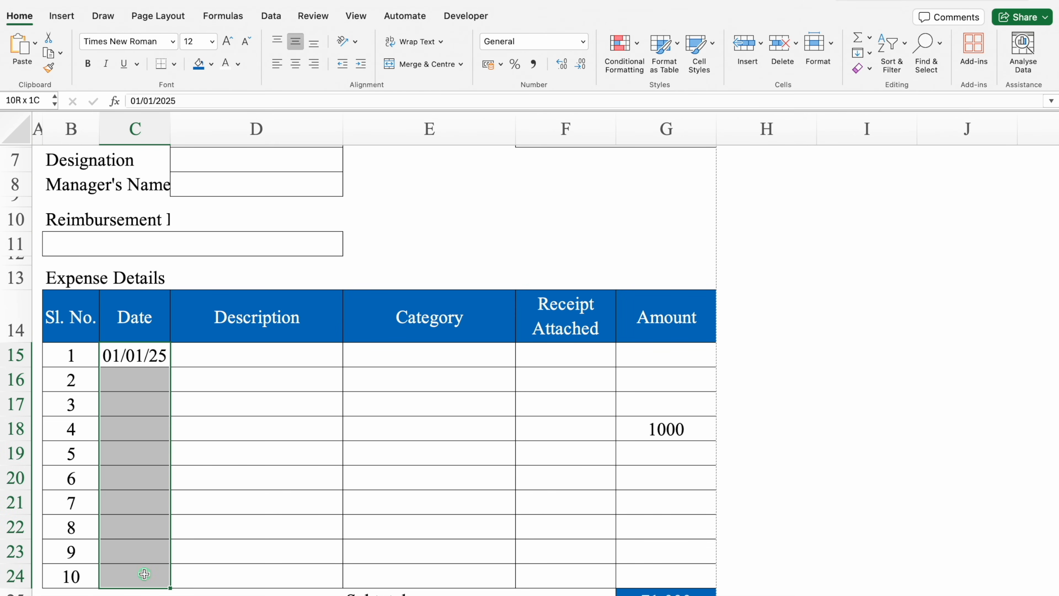
key(super+1)
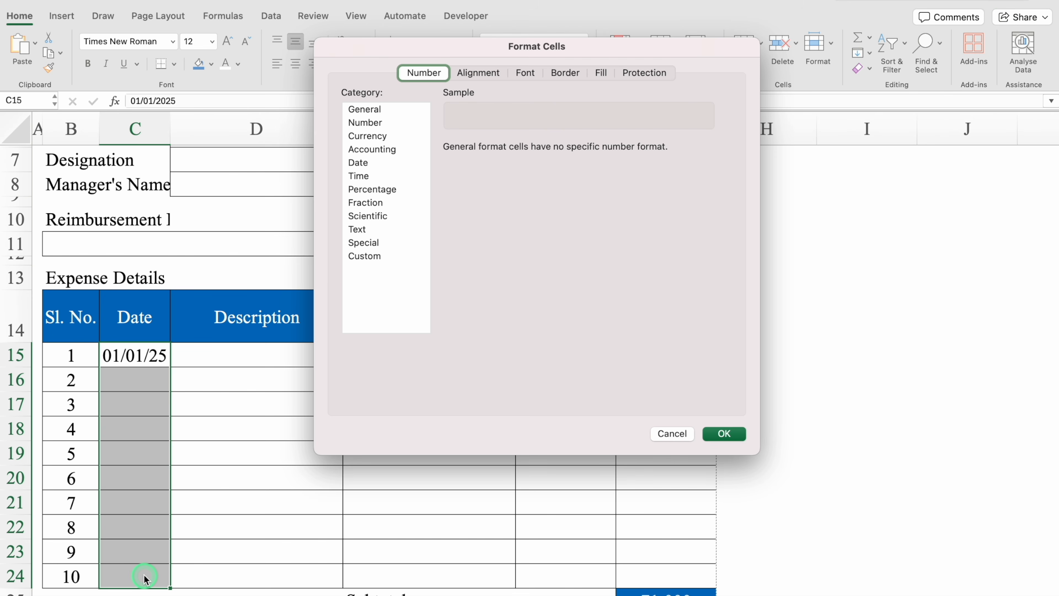
click(359, 163)
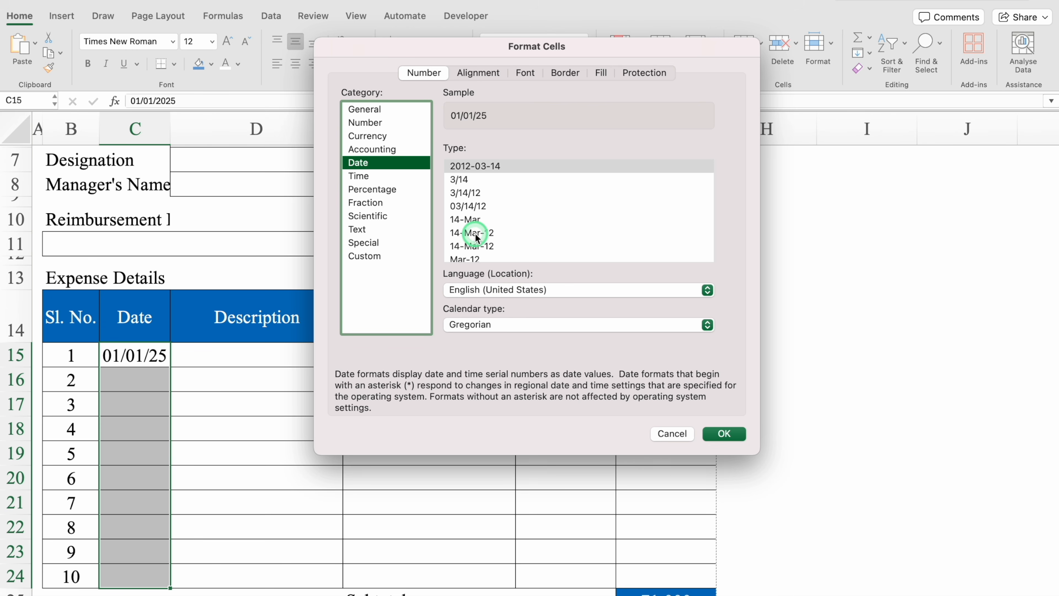
click(476, 234)
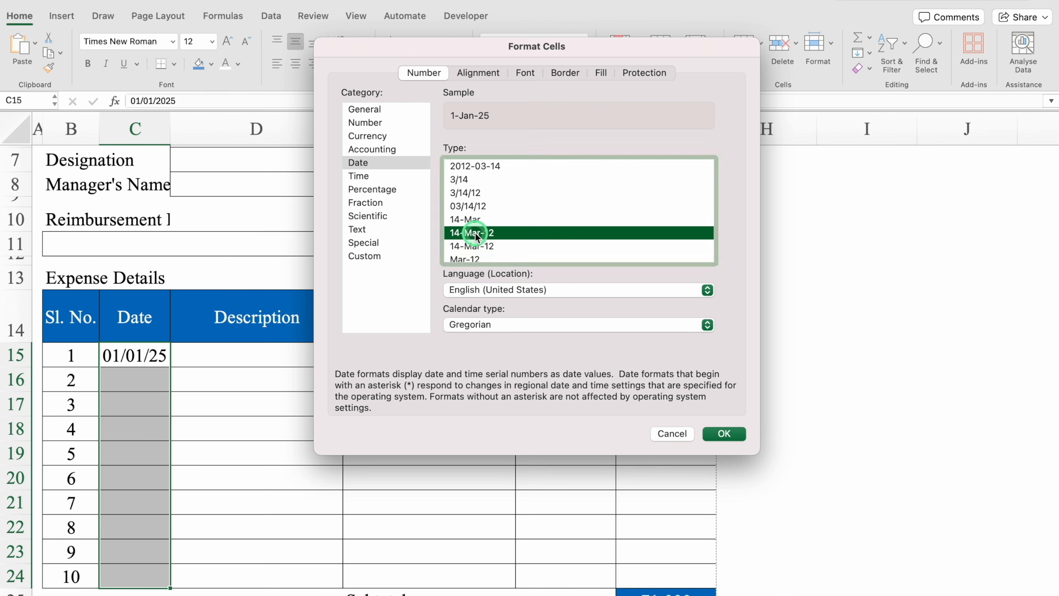
click(726, 433)
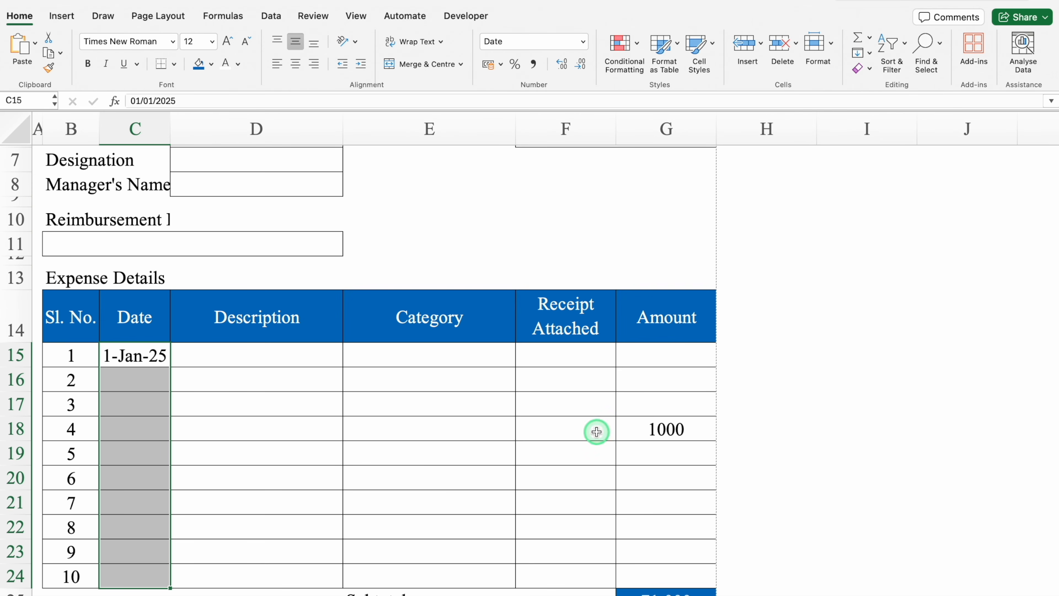
scroll(612, 428, up, 3)
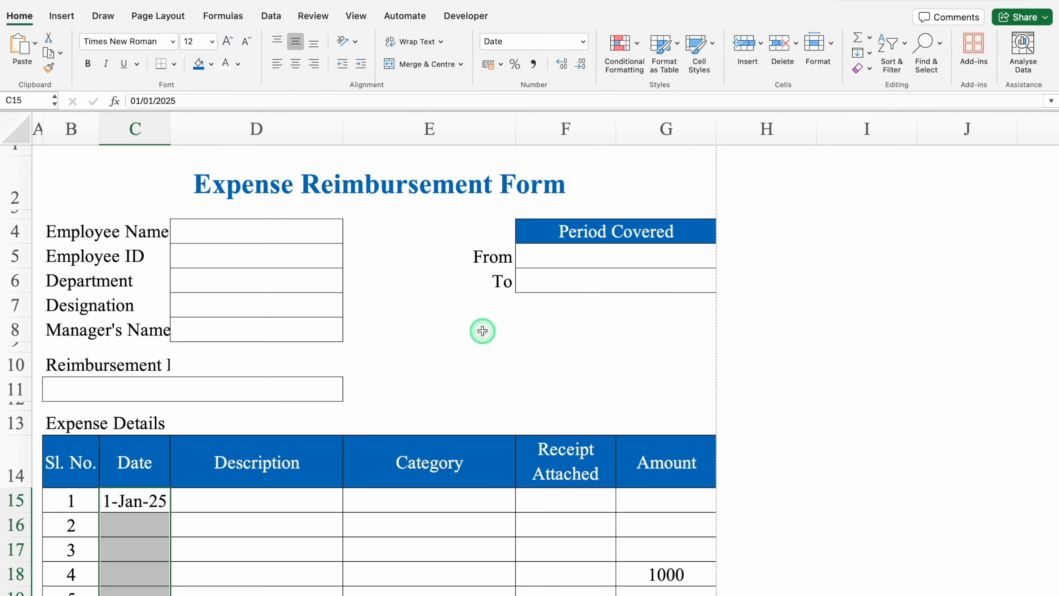